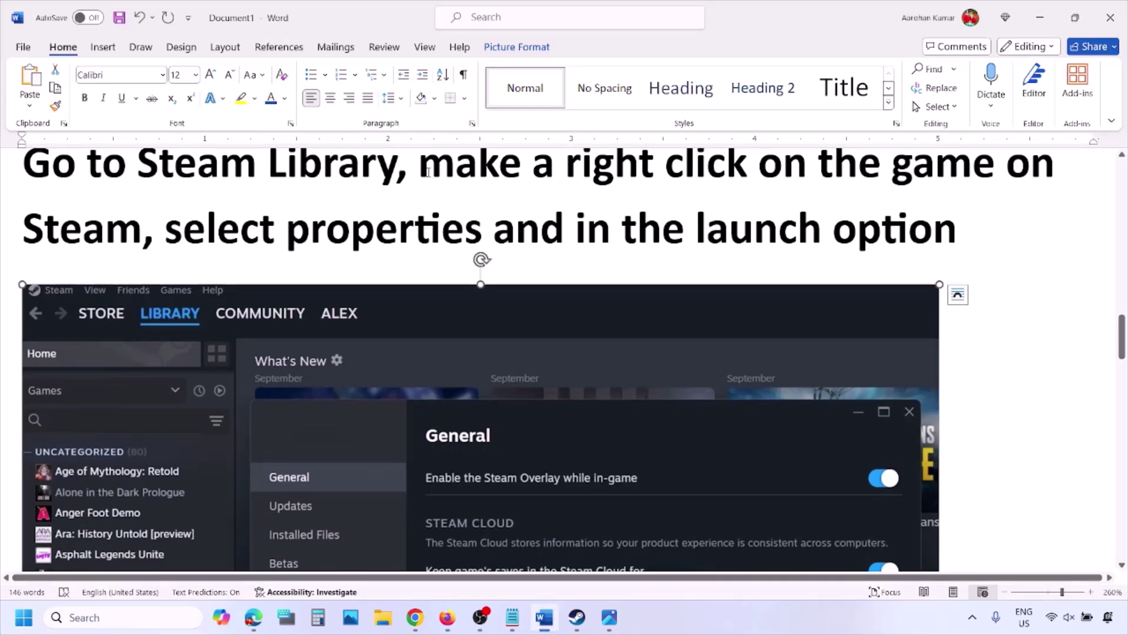
Review the Word instructions on opening a Steam game's properties and the -dx11 and -d3d11 launch option examples
left_click_drag(424, 171, 917, 167)
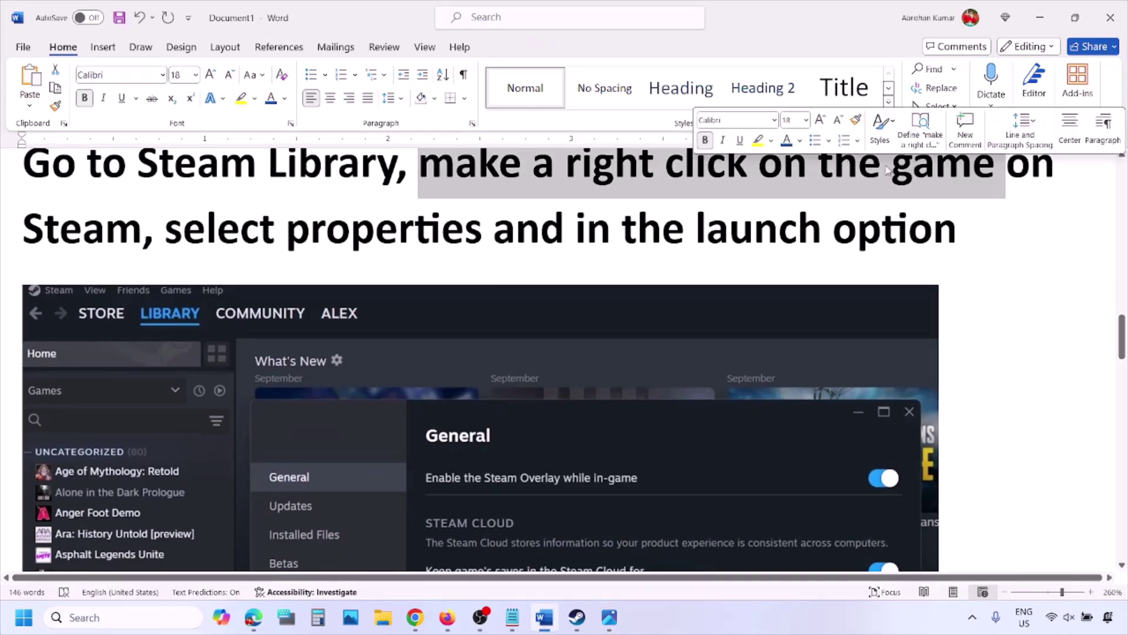
left_click_drag(168, 230, 491, 230)
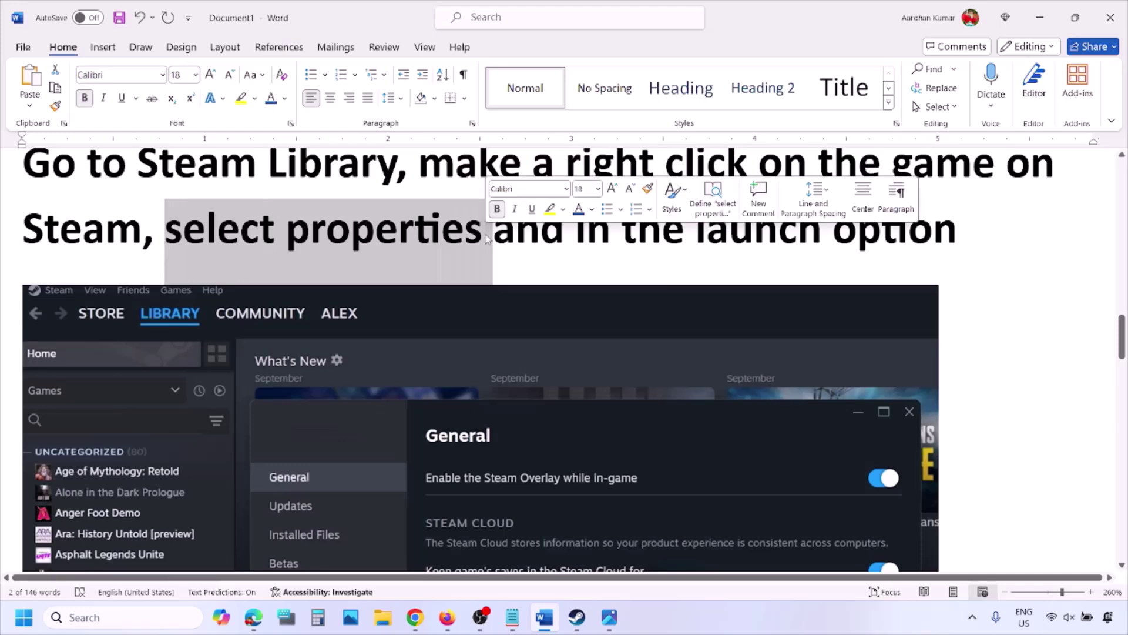
scroll(485, 229, "down", 5)
scroll(485, 235, "up", 2)
right_click(486, 305)
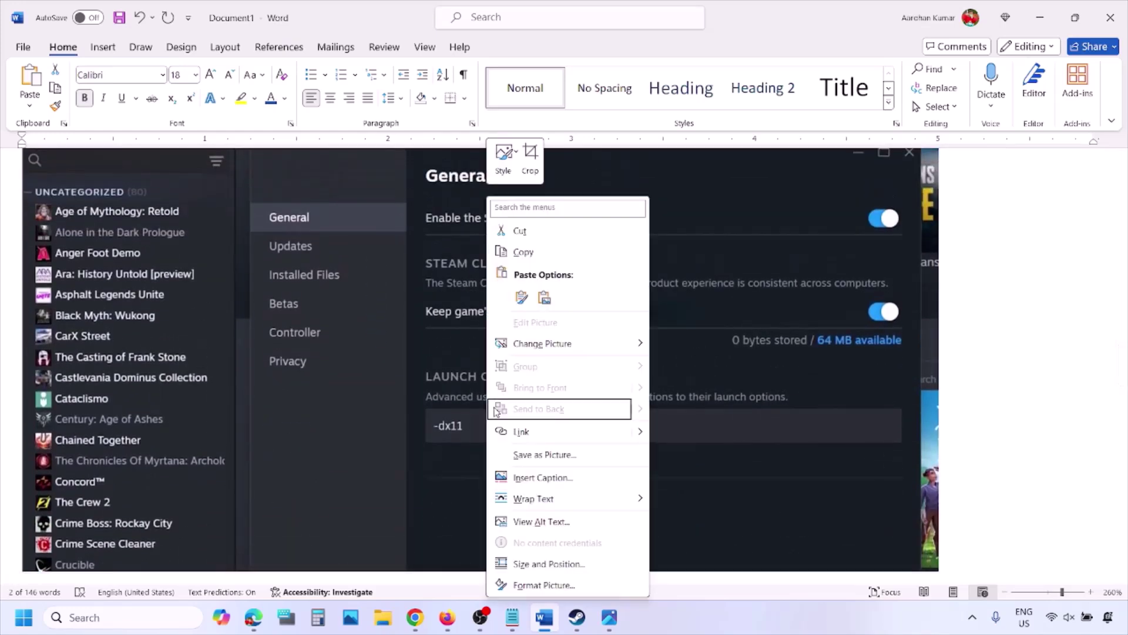
left_click(443, 426)
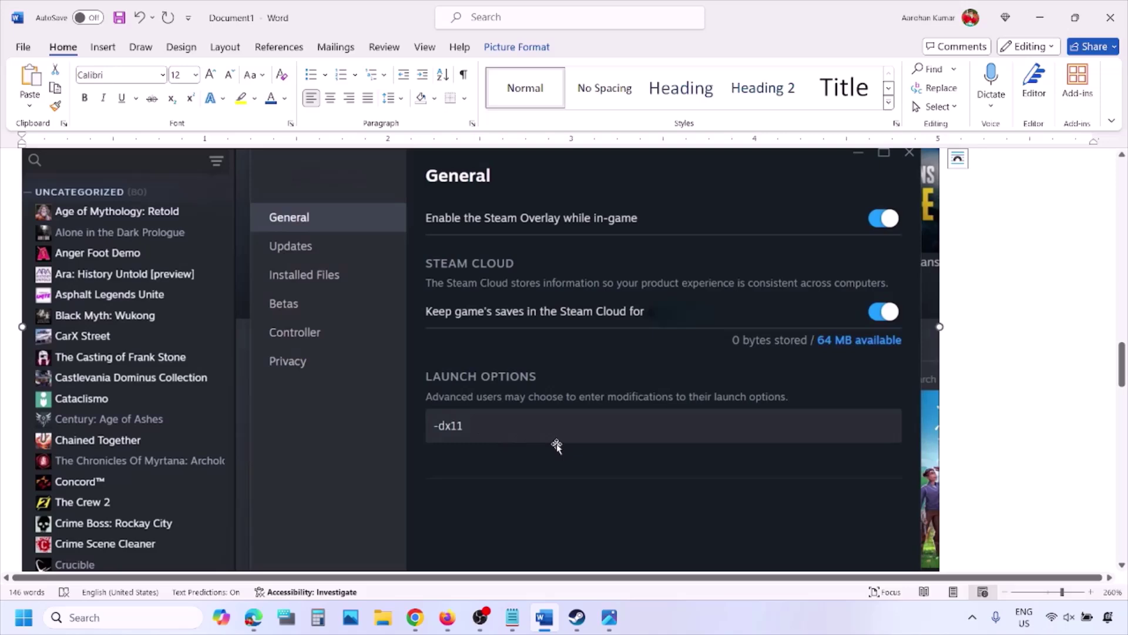
scroll(556, 444, "down", 10)
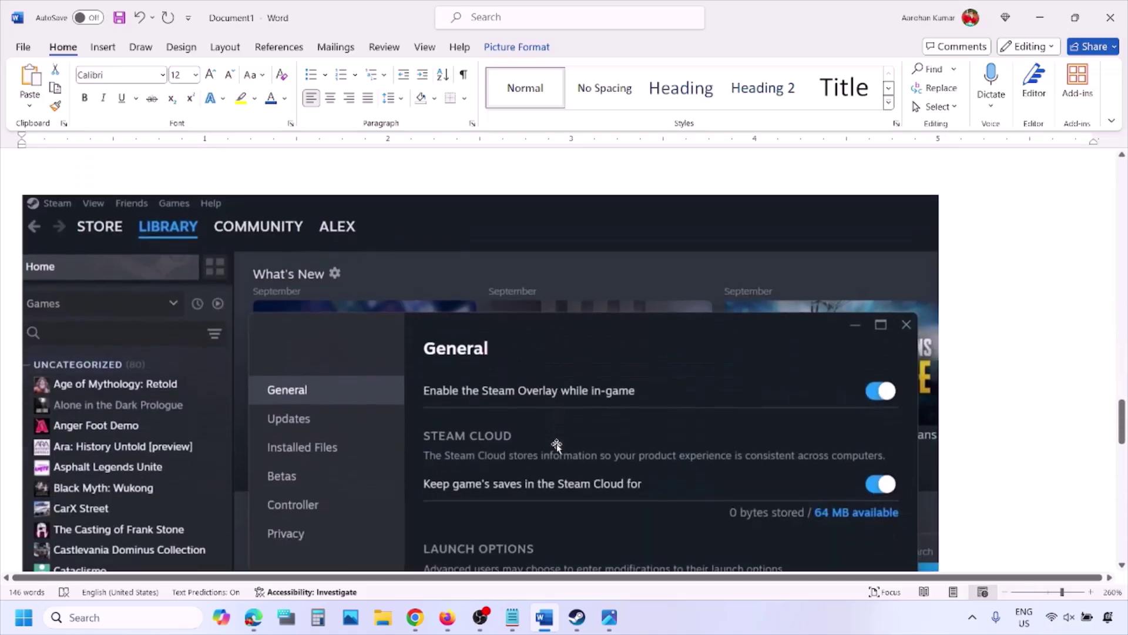
scroll(556, 445, "down", 5)
scroll(491, 335, "up", 2)
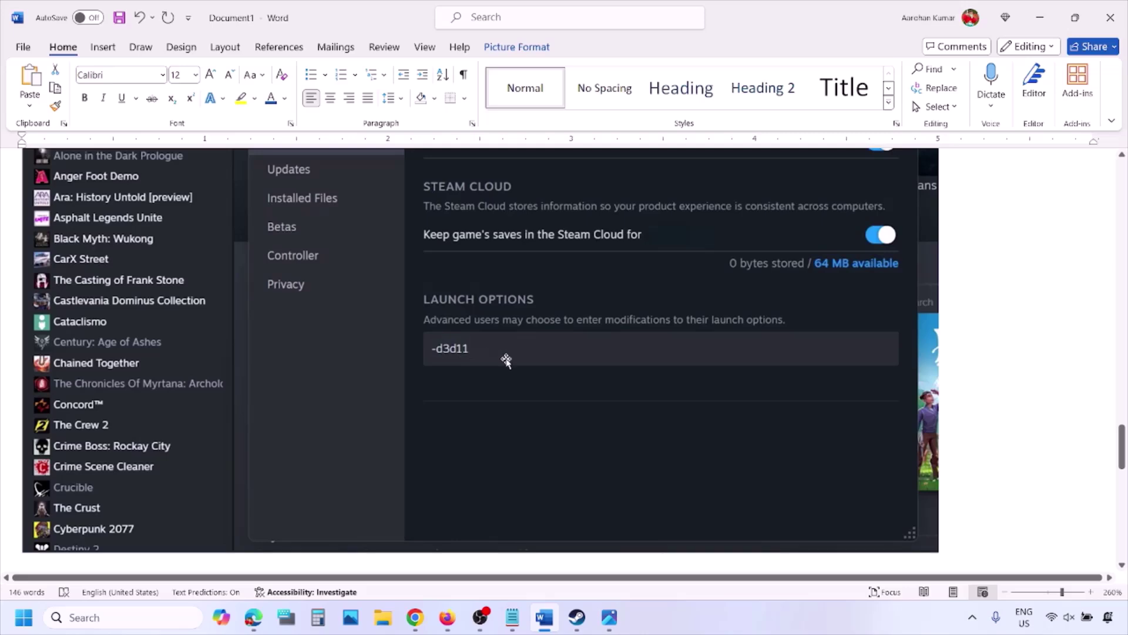
scroll(506, 360, "down", 10)
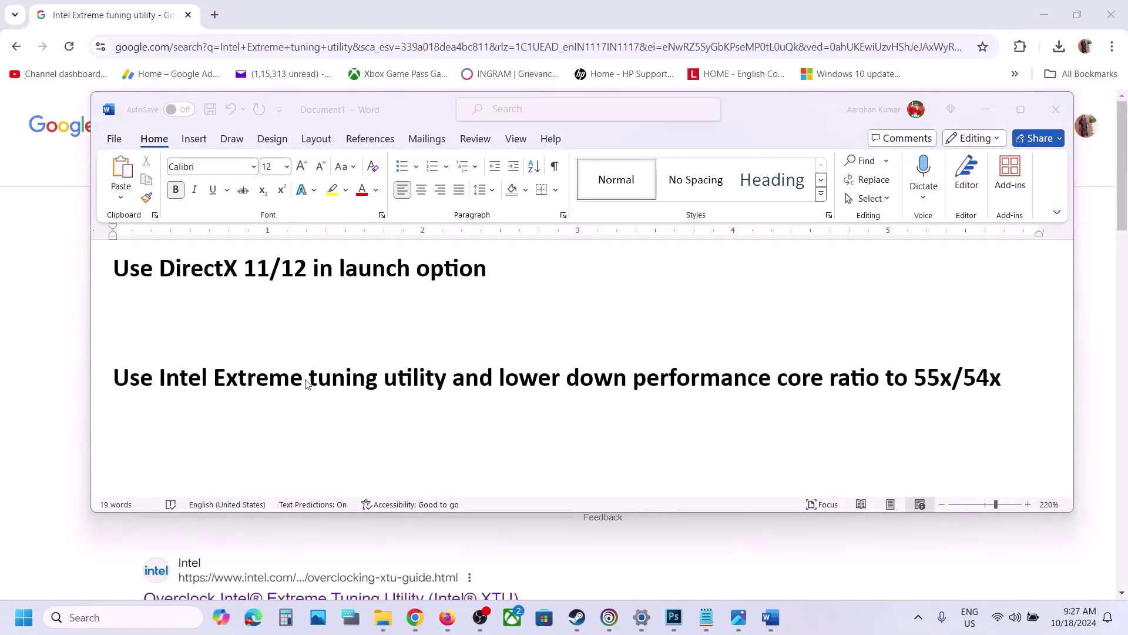
Search Windows for "intel" and launch Intel Extreme Tuning Utility
left_click(66, 390)
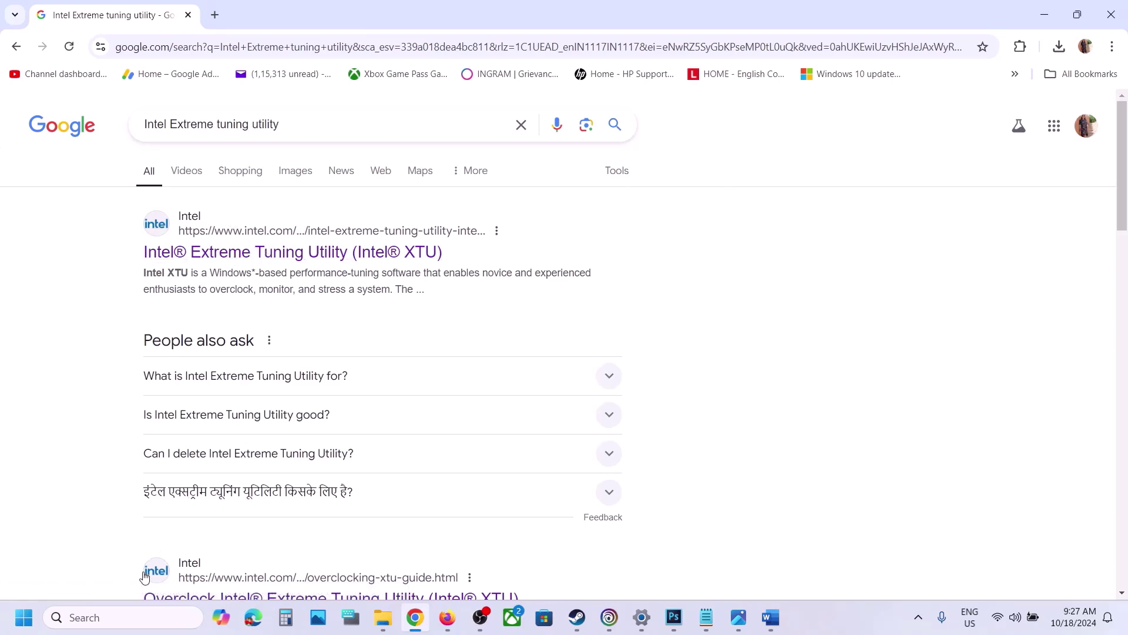
left_click(106, 617)
type("intel")
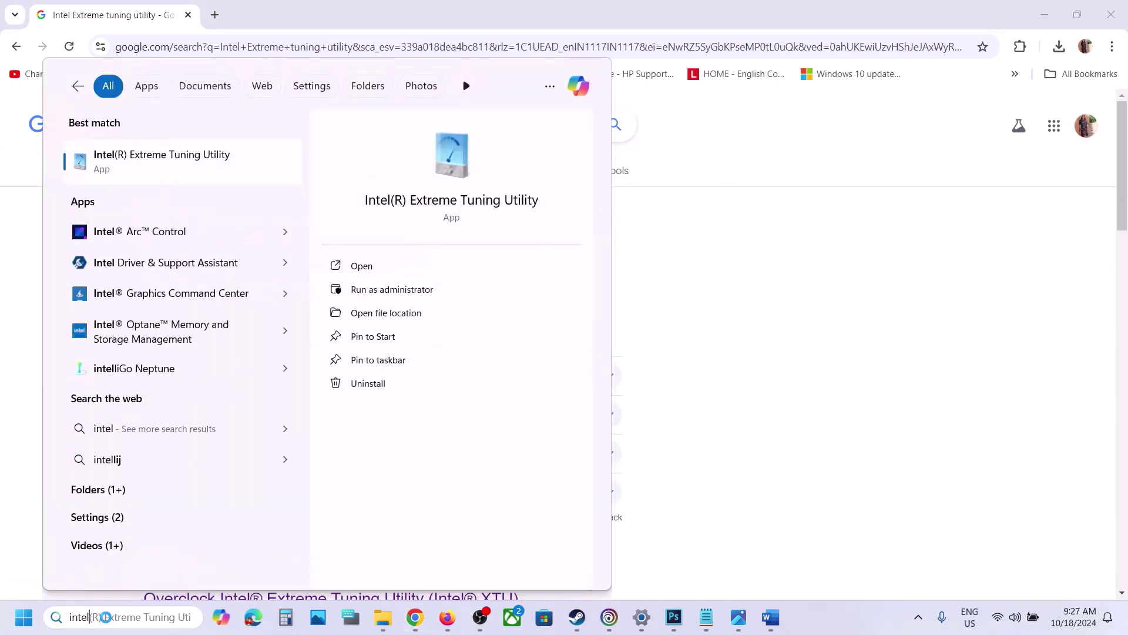
key("Escape")
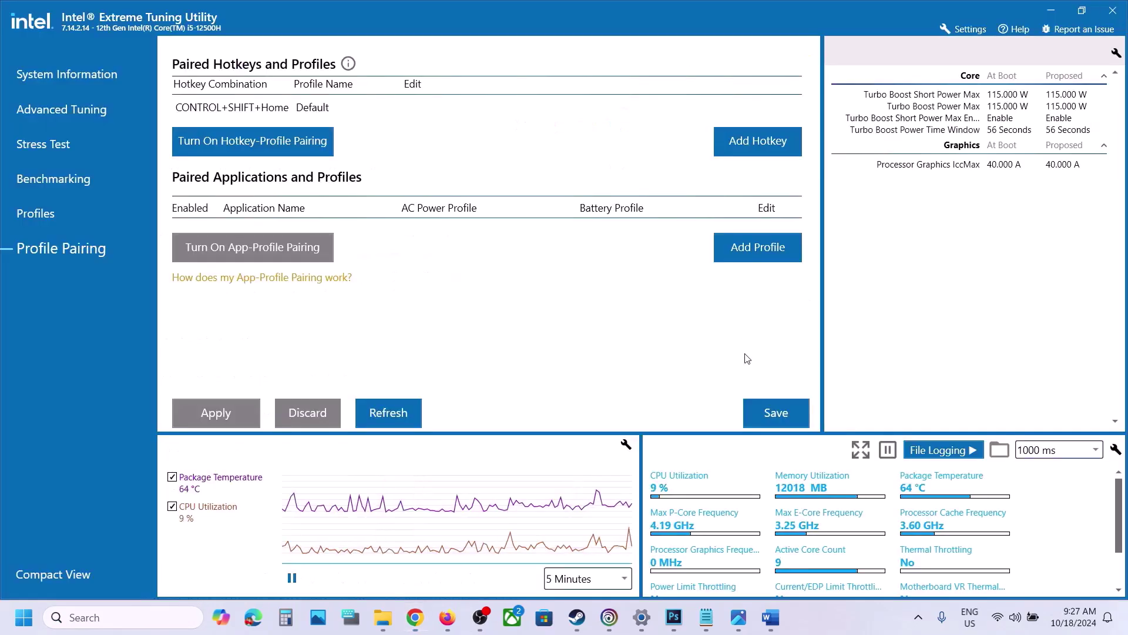
Switch to Photos and examine the Performance Core Ratio setting in the Intel Extreme Tuning Utility screenshot 7boYRAV.png
left_click(739, 621)
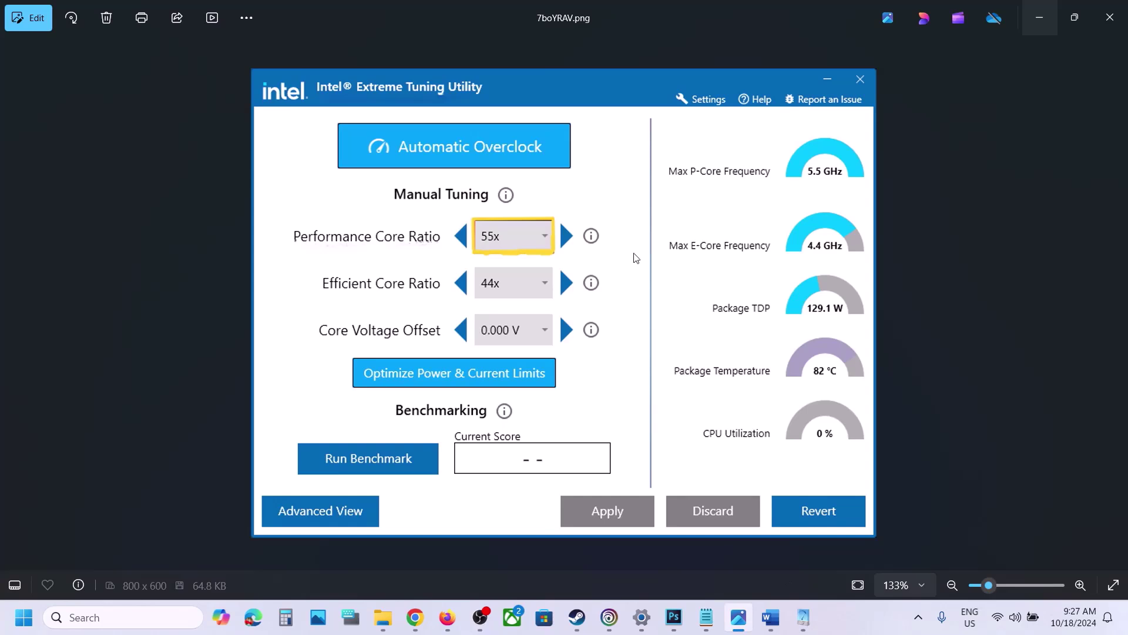
scroll(461, 203, "up", 2)
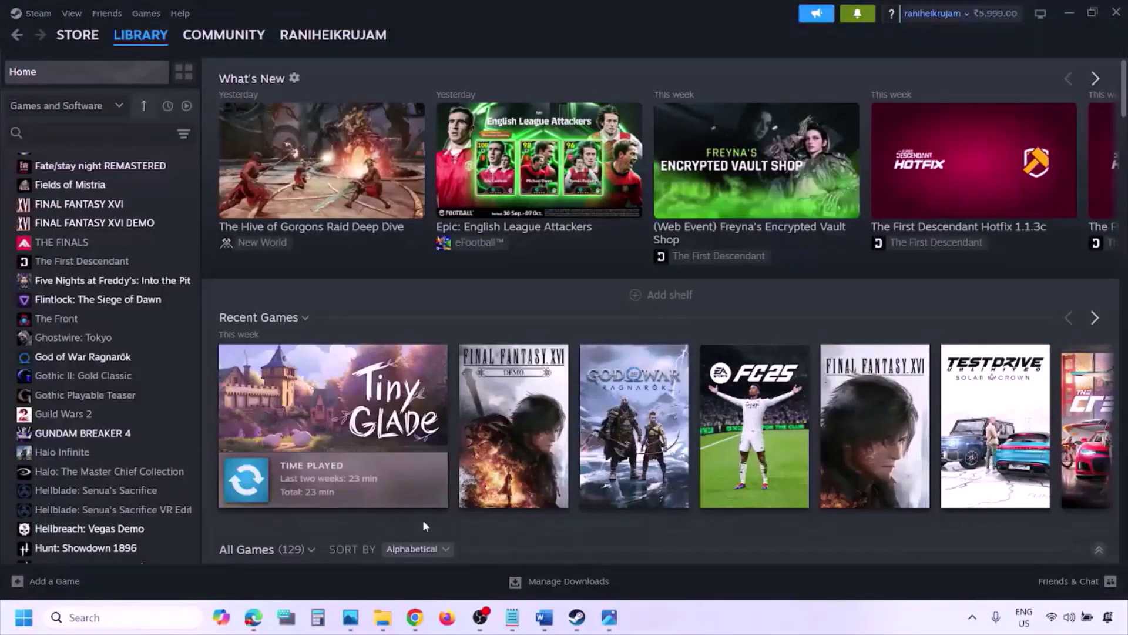
Bring up the Windows power options containing Restart, and highlight the Step 2 run-as-administrator instruction in the Word document
left_click(23, 617)
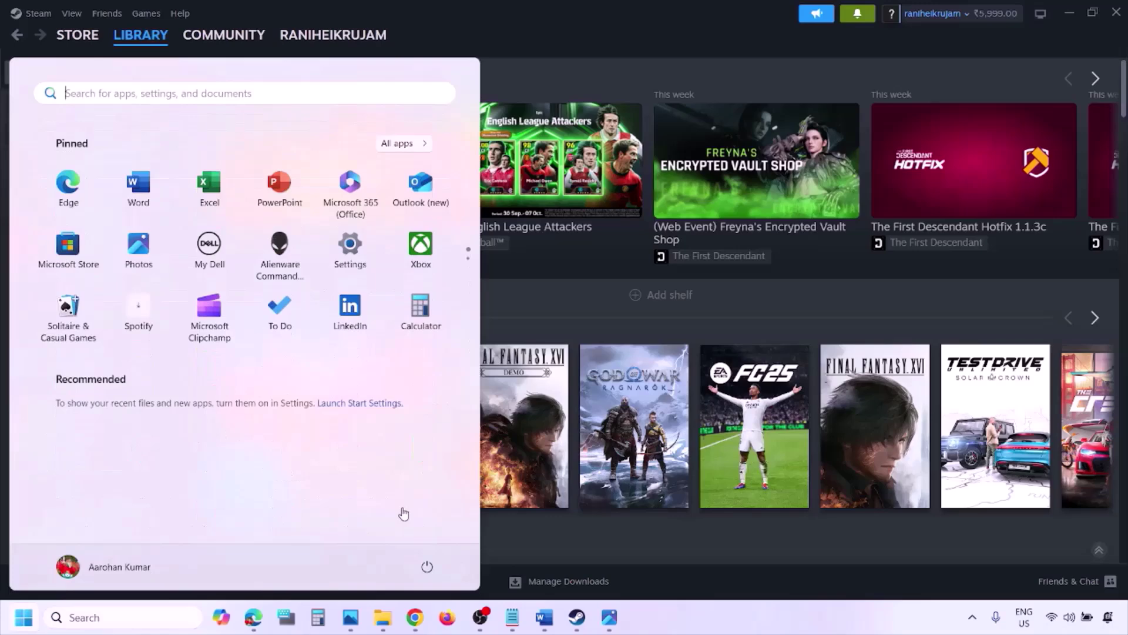
left_click(427, 565)
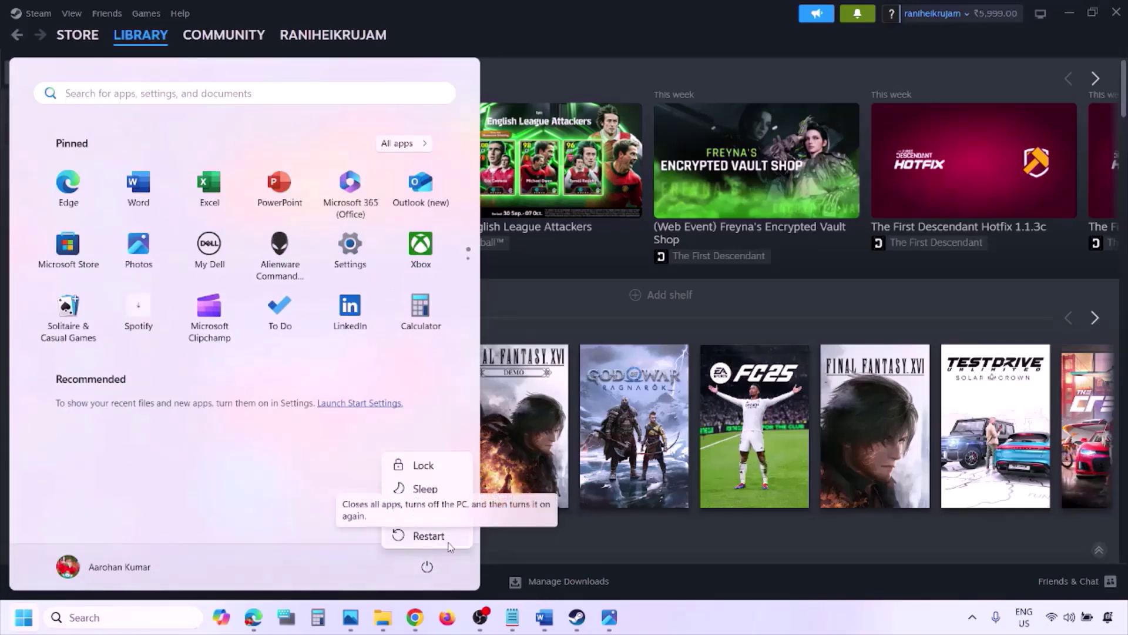
left_click(548, 626)
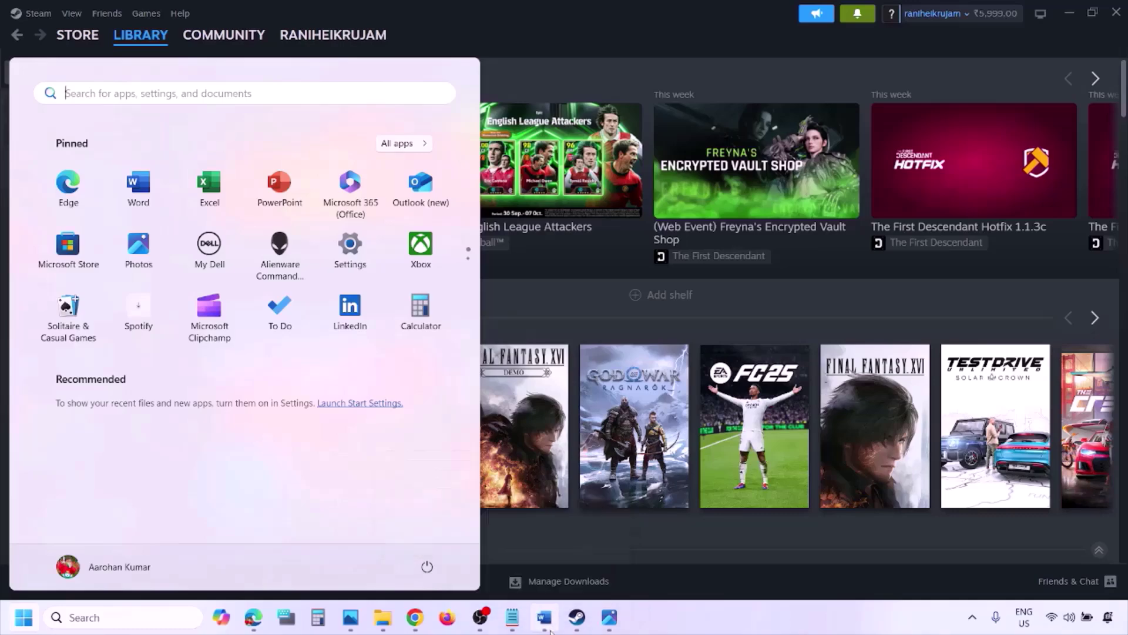
left_click_drag(192, 426, 319, 464)
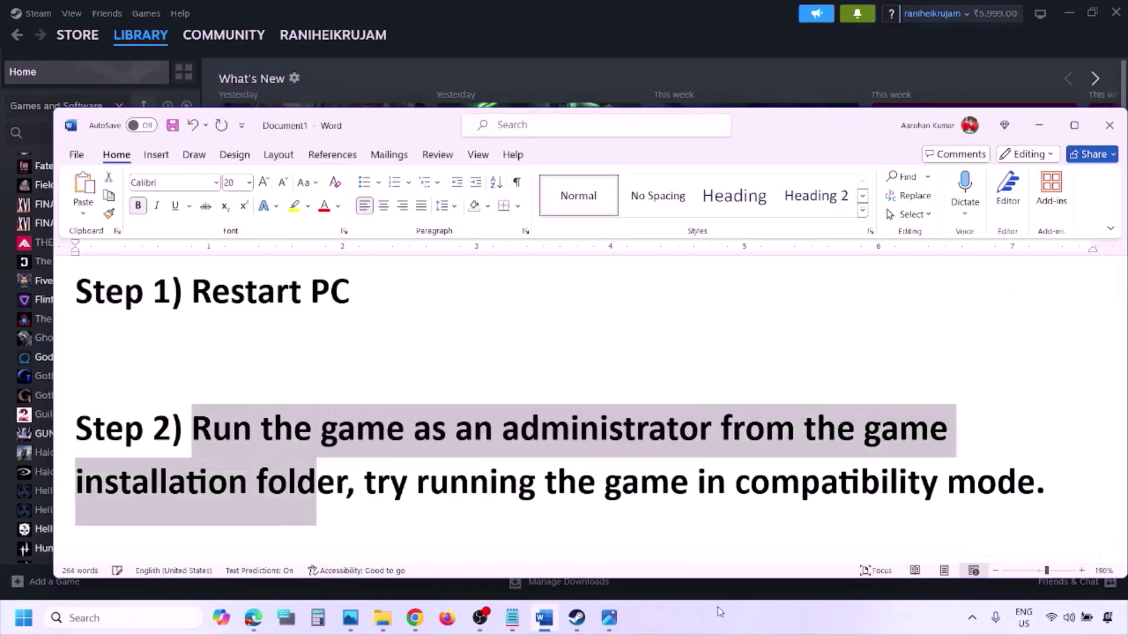
Switch to Photos and examine Browse local files in 1.png and the Properties entry for the game file in 2.png
left_click(715, 620)
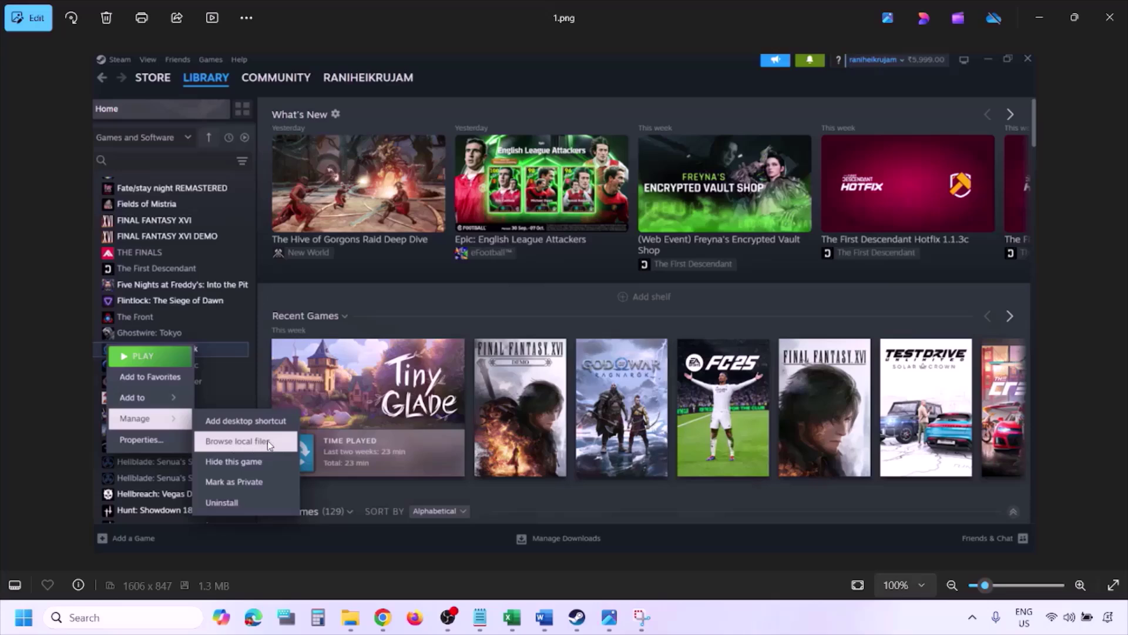
scroll(267, 439, "up", 2)
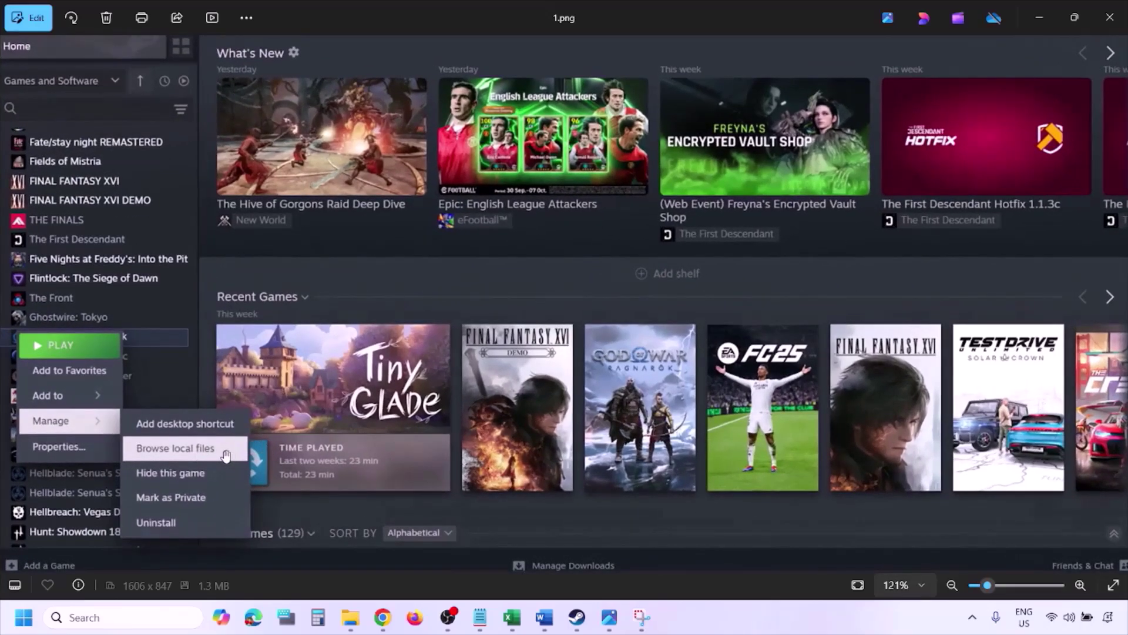
scroll(225, 455, "down", 2)
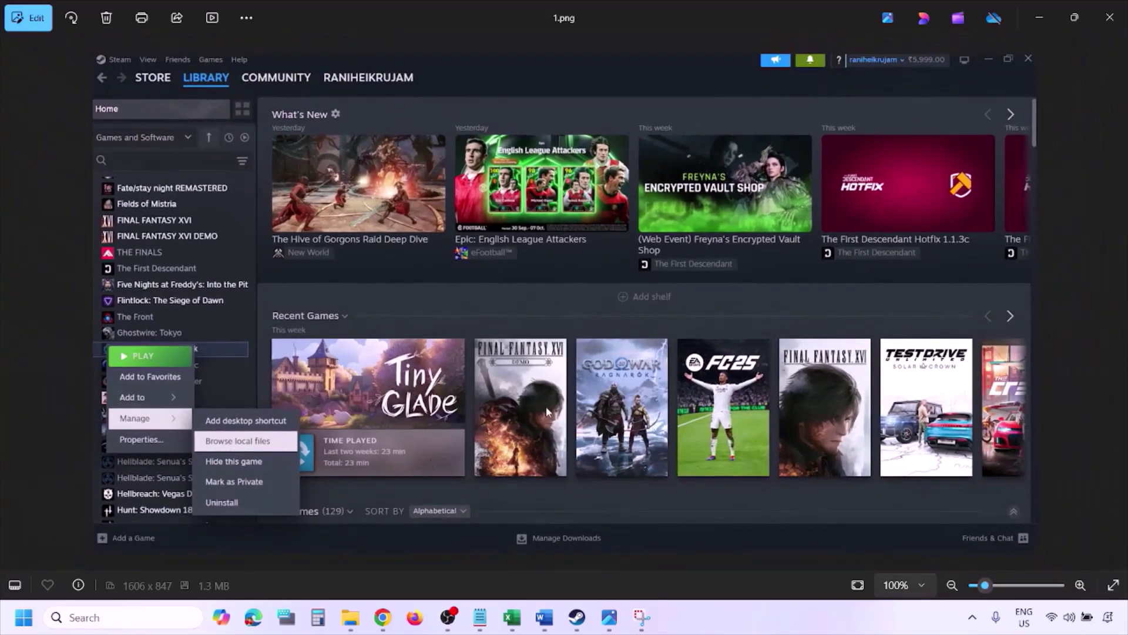
key("Right")
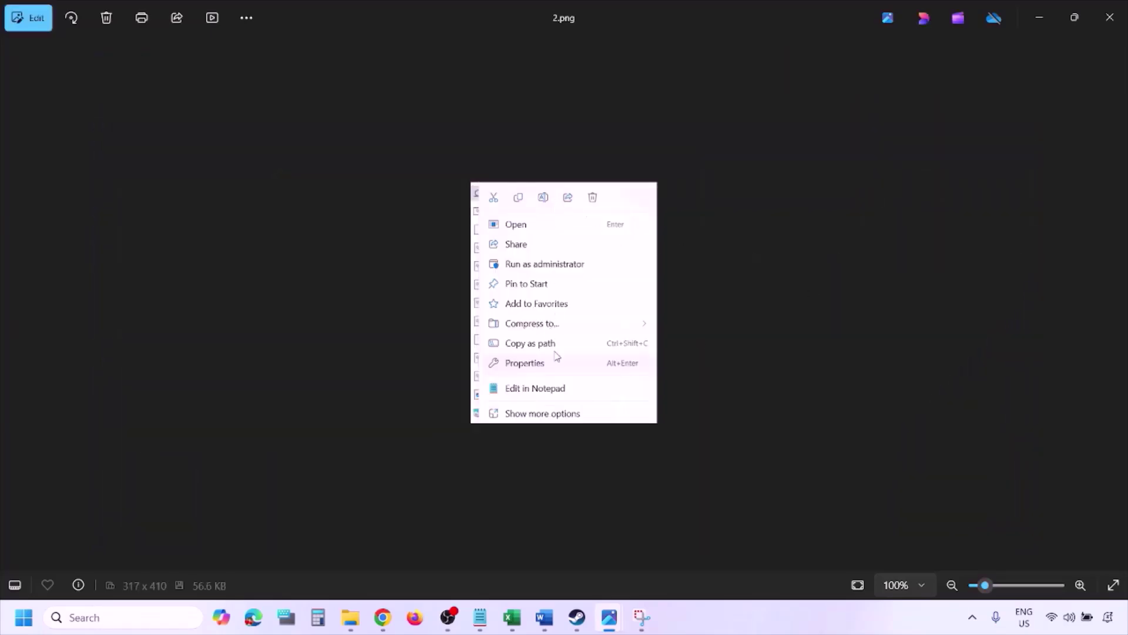
scroll(554, 352, "up", 4)
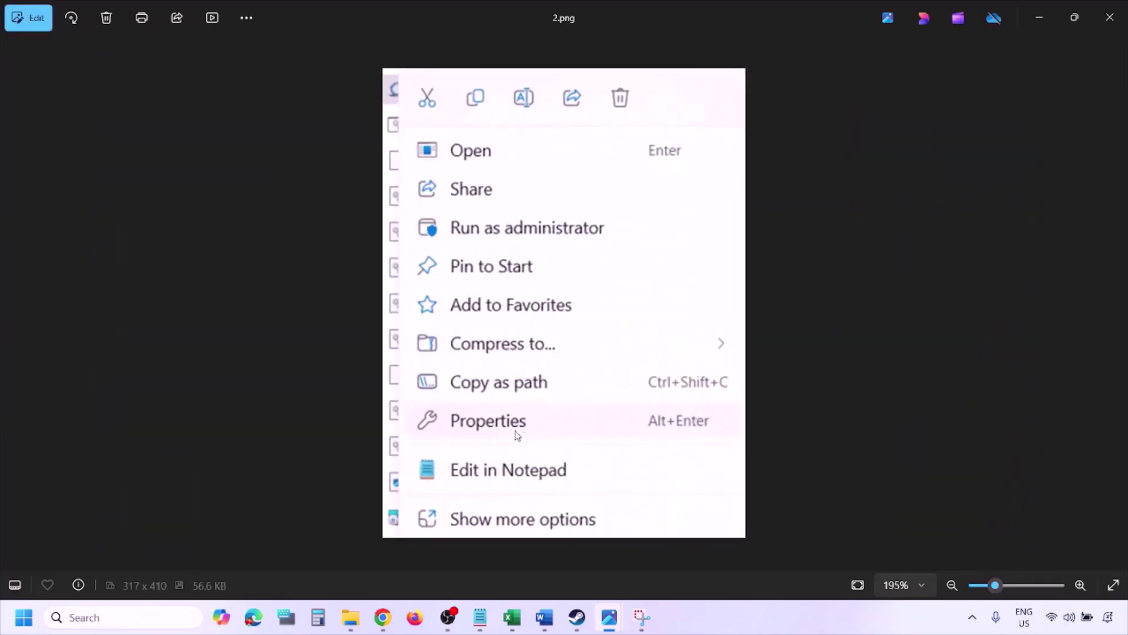
scroll(520, 433, "down", 4)
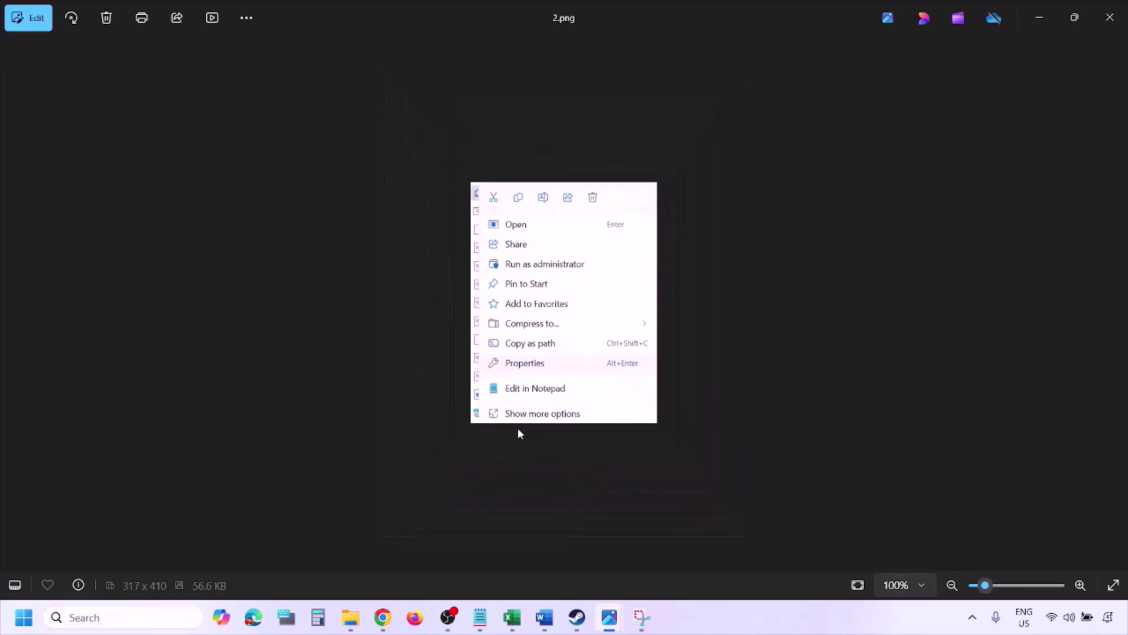
View 3.png and examine the compatibility settings for running the game as an administrator
key("Right")
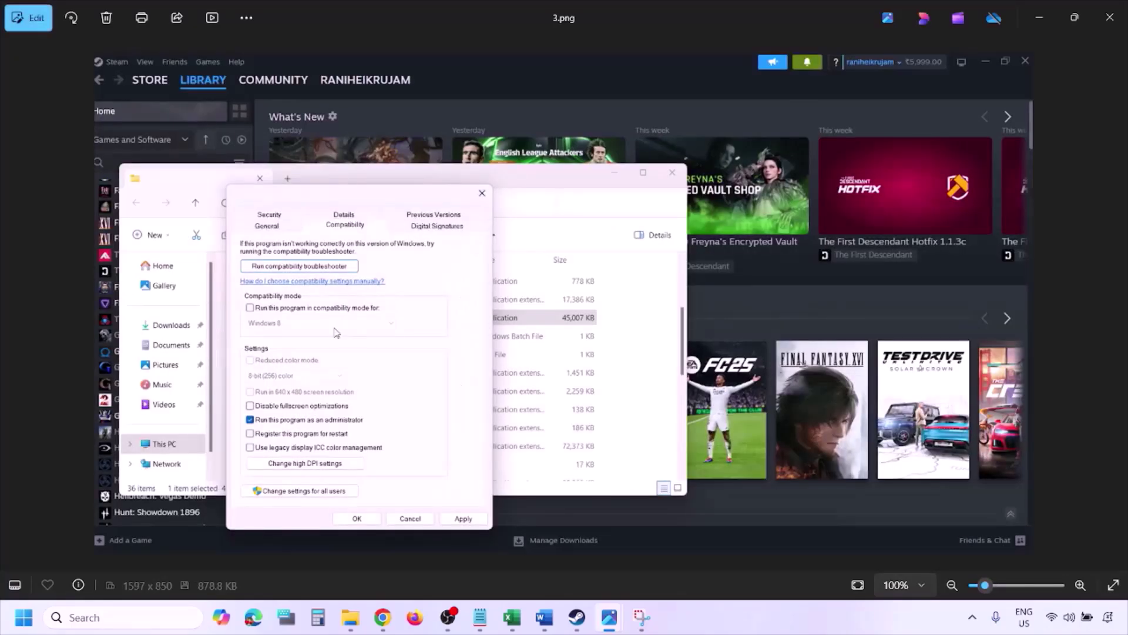
scroll(336, 333, "up", 2)
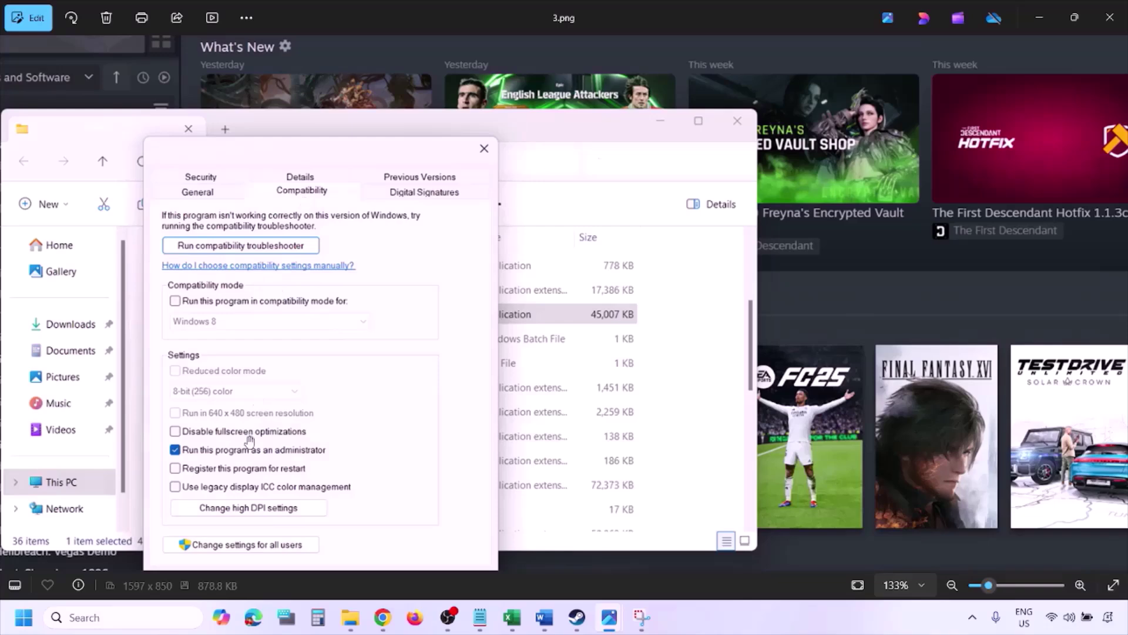
left_click_drag(250, 440, 250, 388)
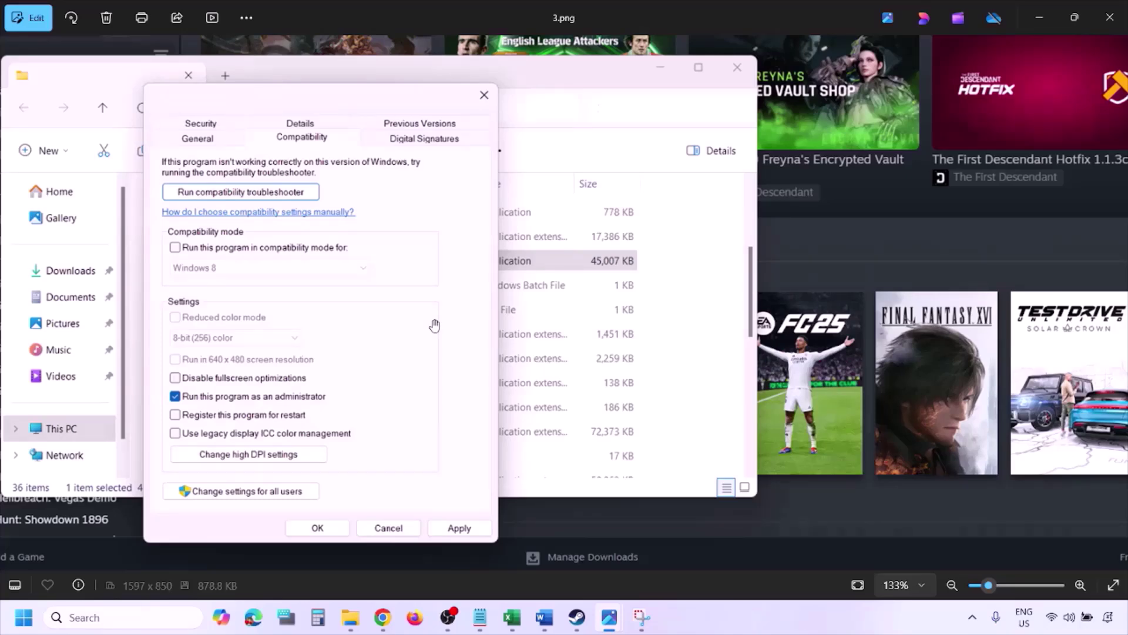
scroll(434, 325, "down", 3)
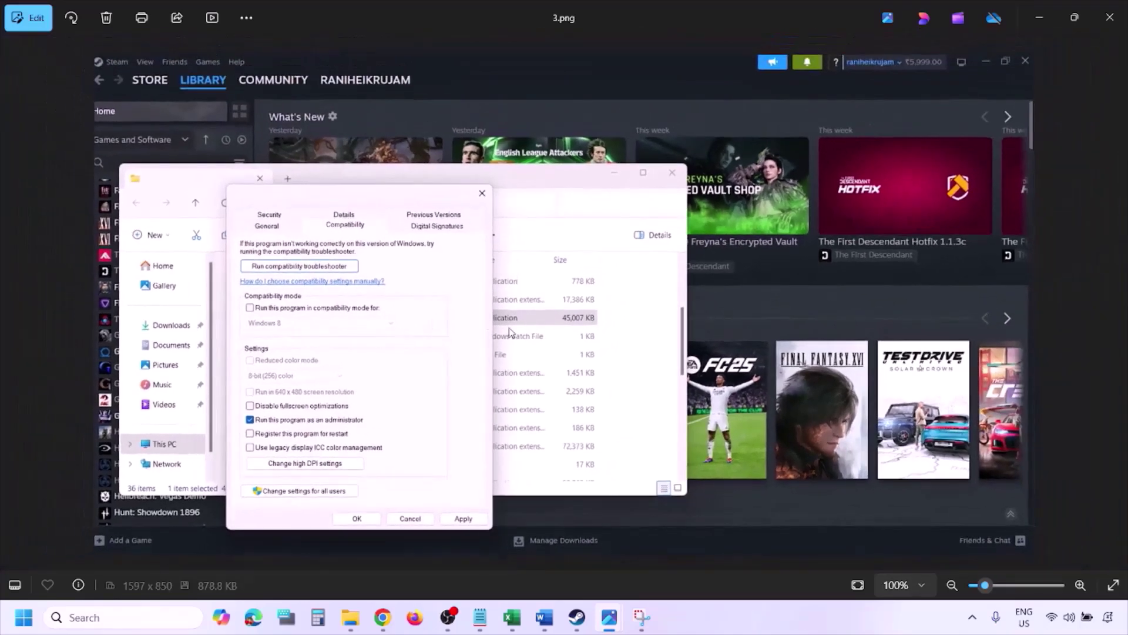
View 4.png and examine the compatibility mode setting for Windows 8 down to the dialog's confirmation options
key("Right")
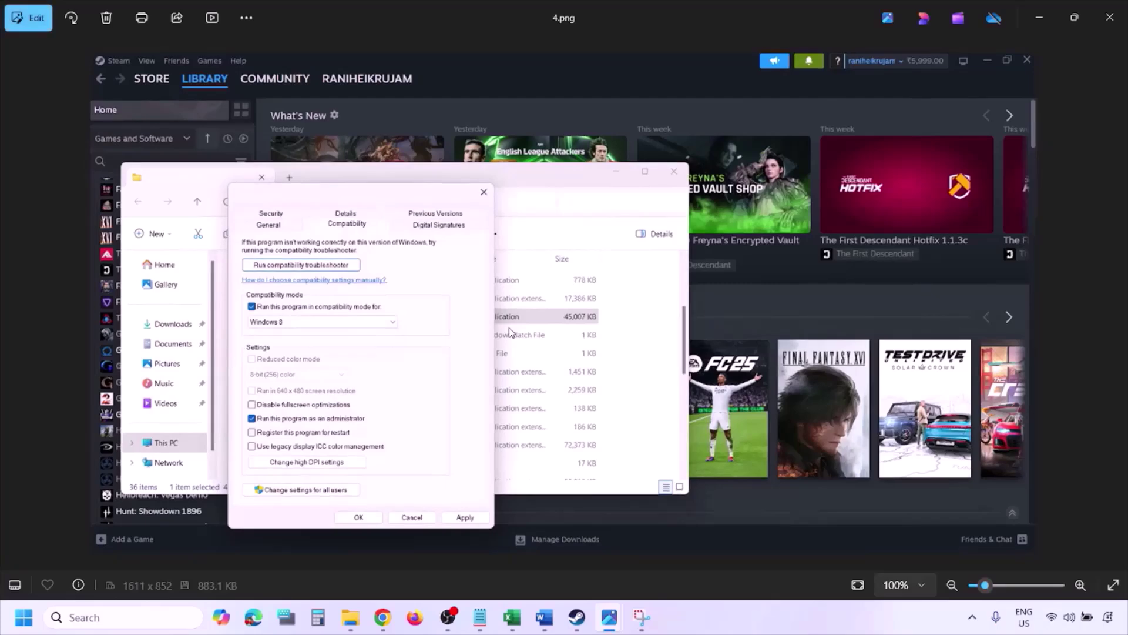
scroll(509, 332, "up", 3)
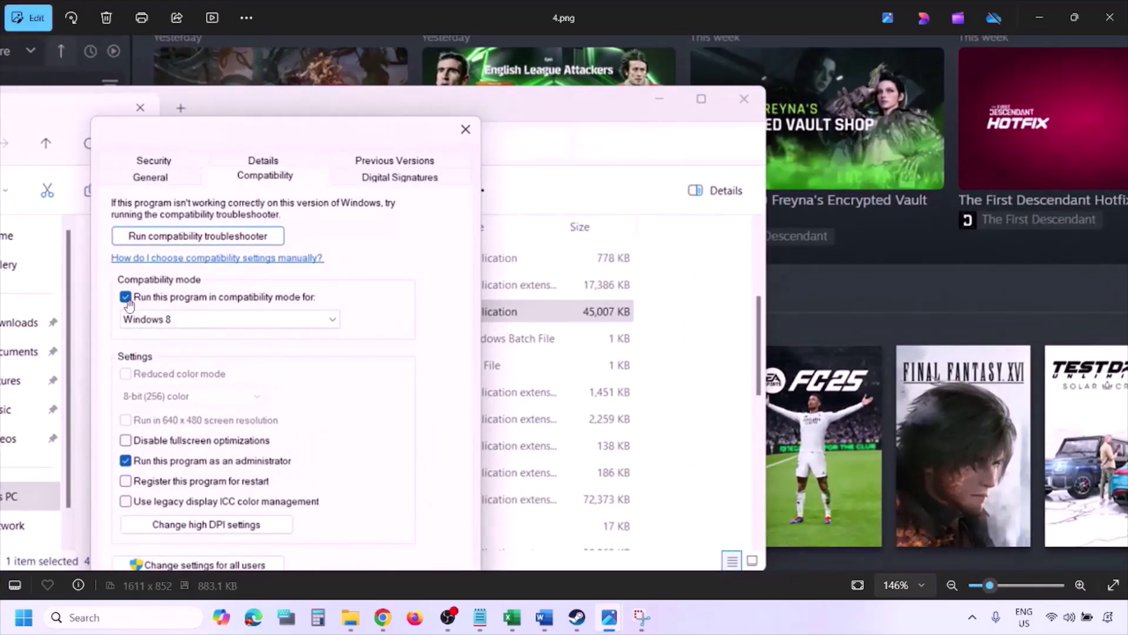
left_click_drag(149, 312, 177, 276)
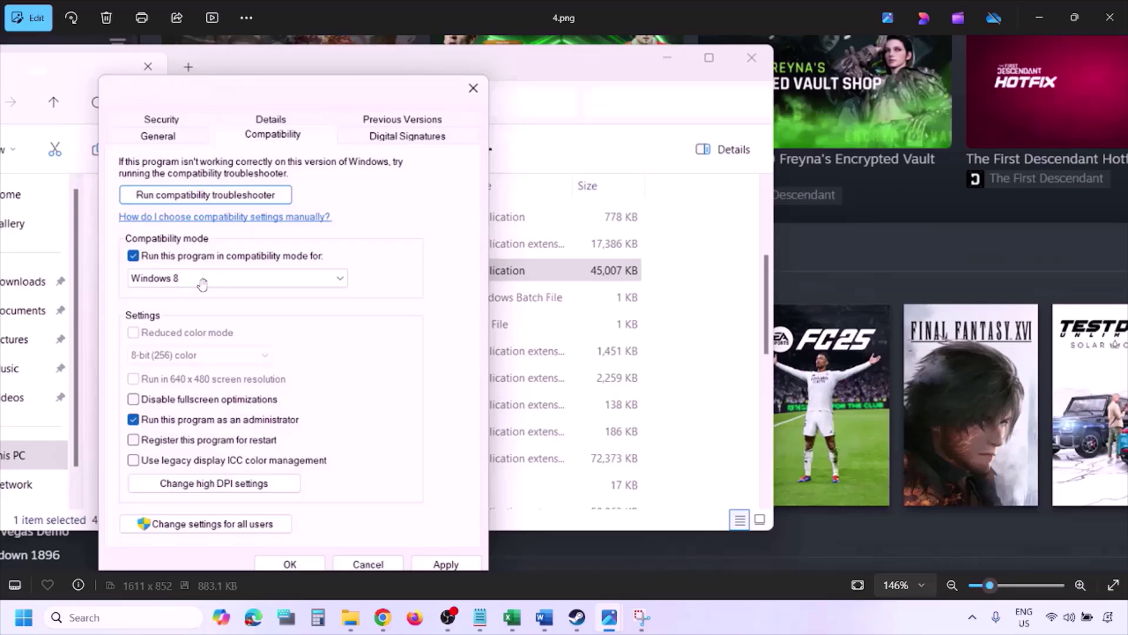
left_click_drag(433, 440, 441, 398)
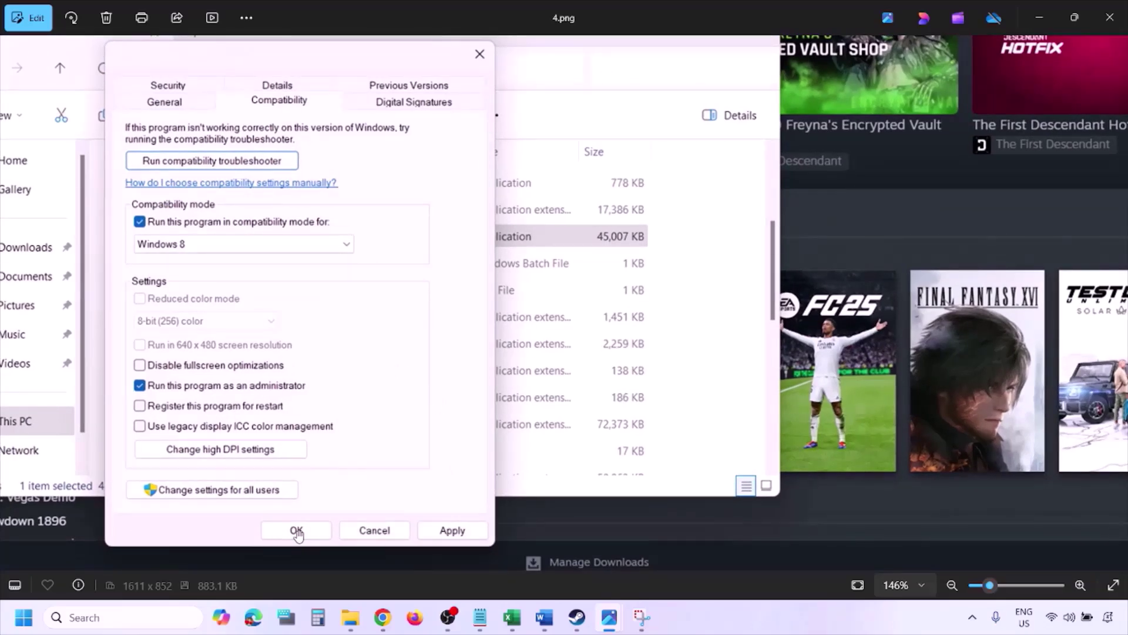
View 5.png and examine the Windows 7 choice in the compatibility mode list
key("Right")
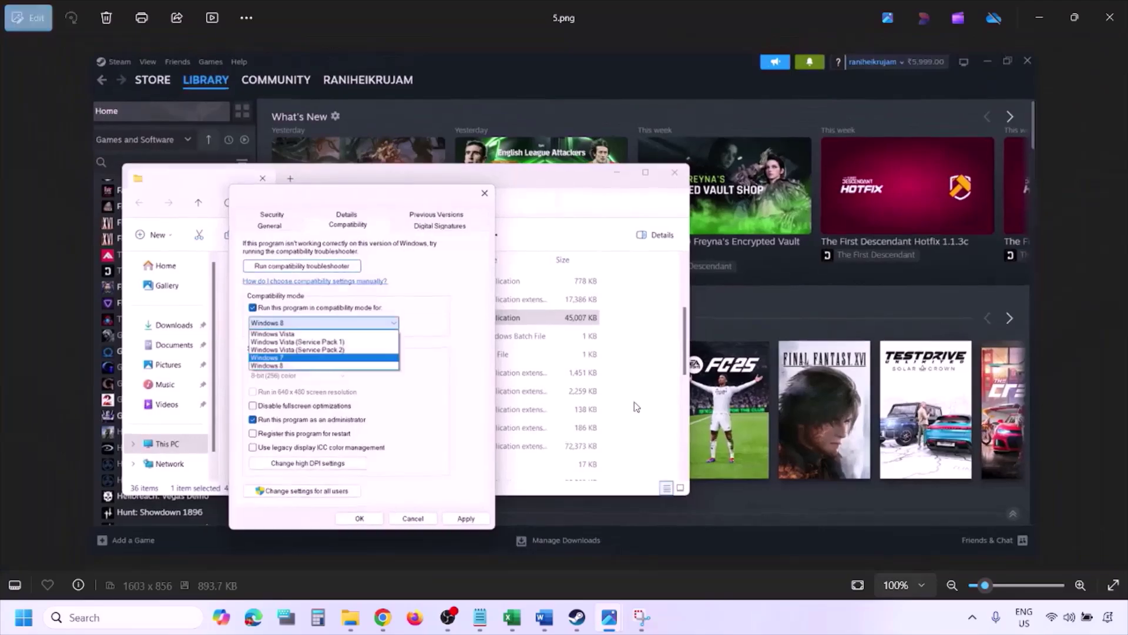
scroll(364, 351, "up", 2)
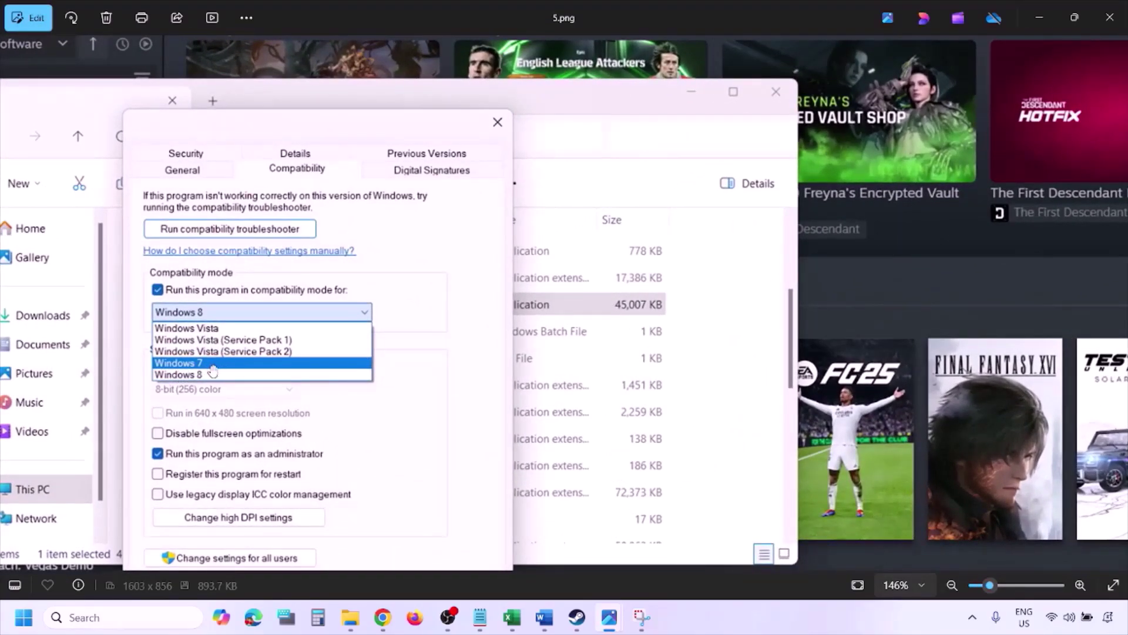
scroll(360, 432, "down", 2)
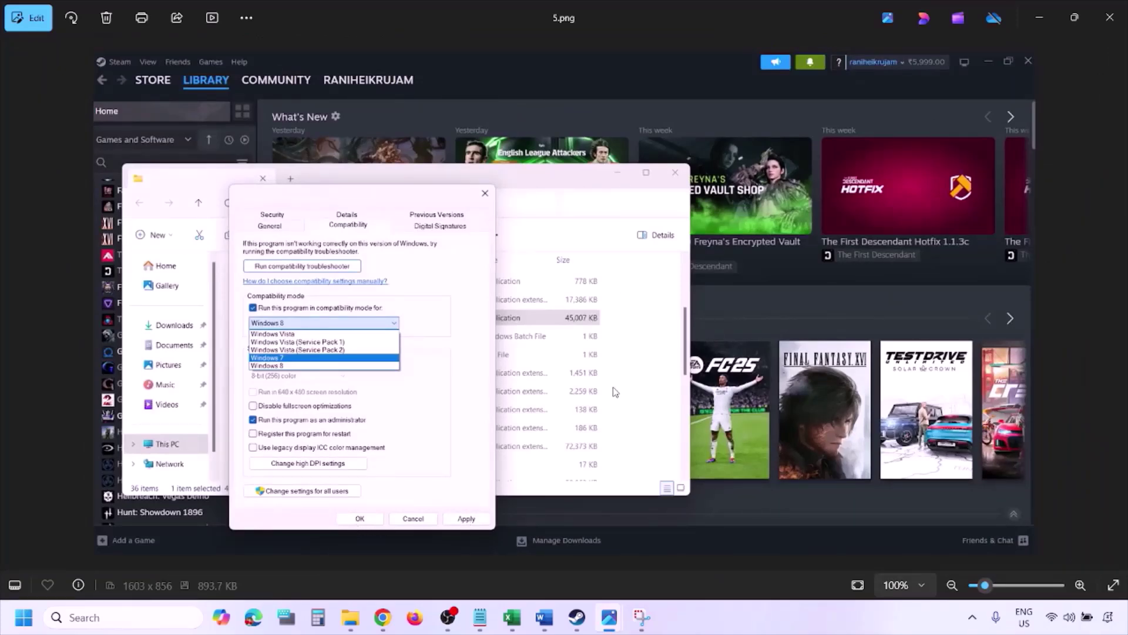
View 6.png and examine the Windows 7 compatibility mode combined with disabled fullscreen optimizations and administrator rights
key("Right")
scroll(366, 346, "up", 2)
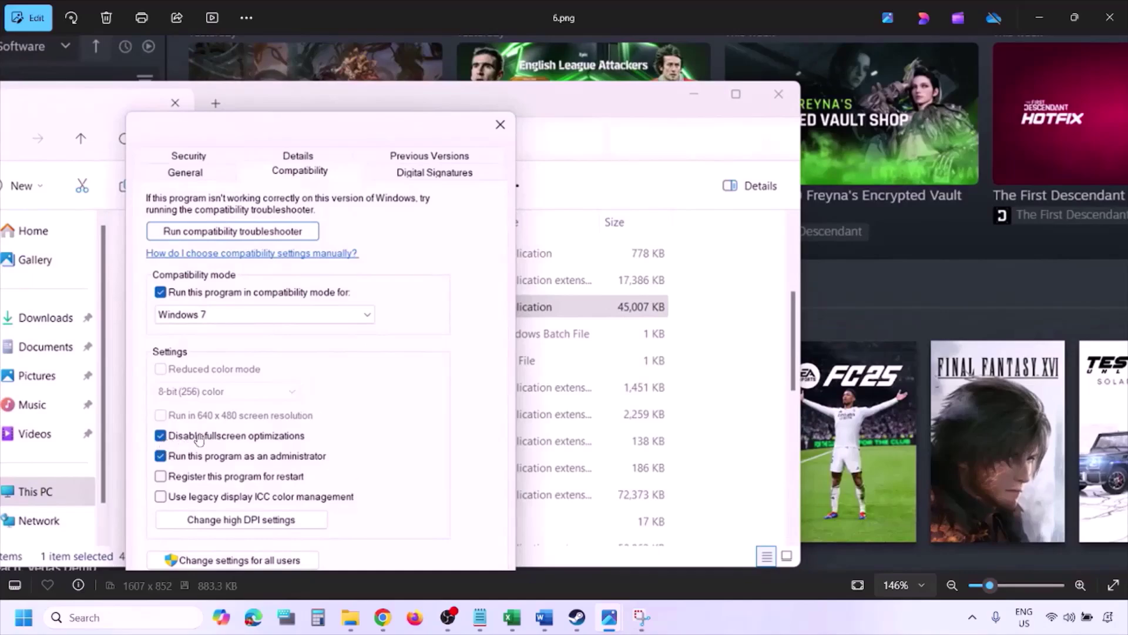
left_click_drag(320, 421, 370, 305)
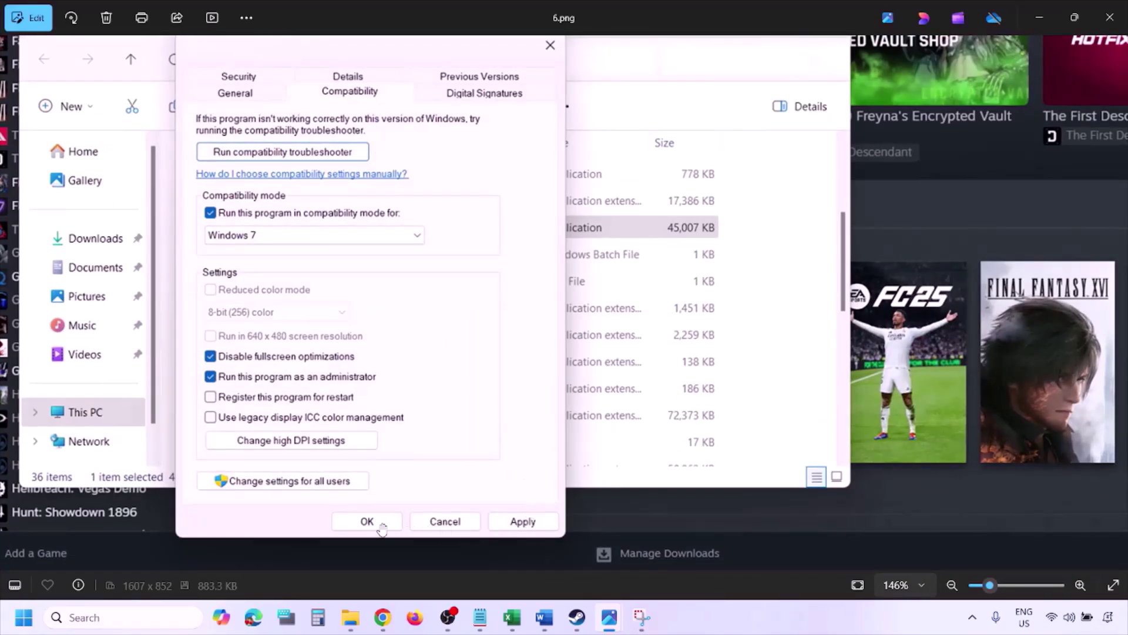
Examine the full compatibility dialog in 6.png once more, focusing on the ticked options under its settings section
scroll(392, 521, "down", 3)
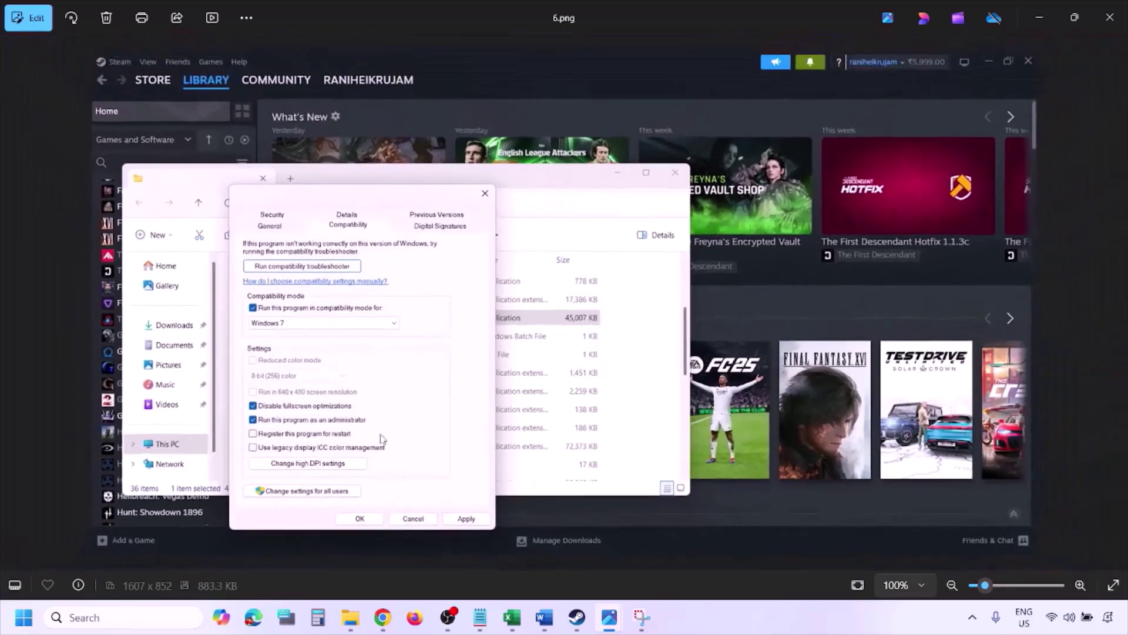
scroll(310, 402, "up", 5)
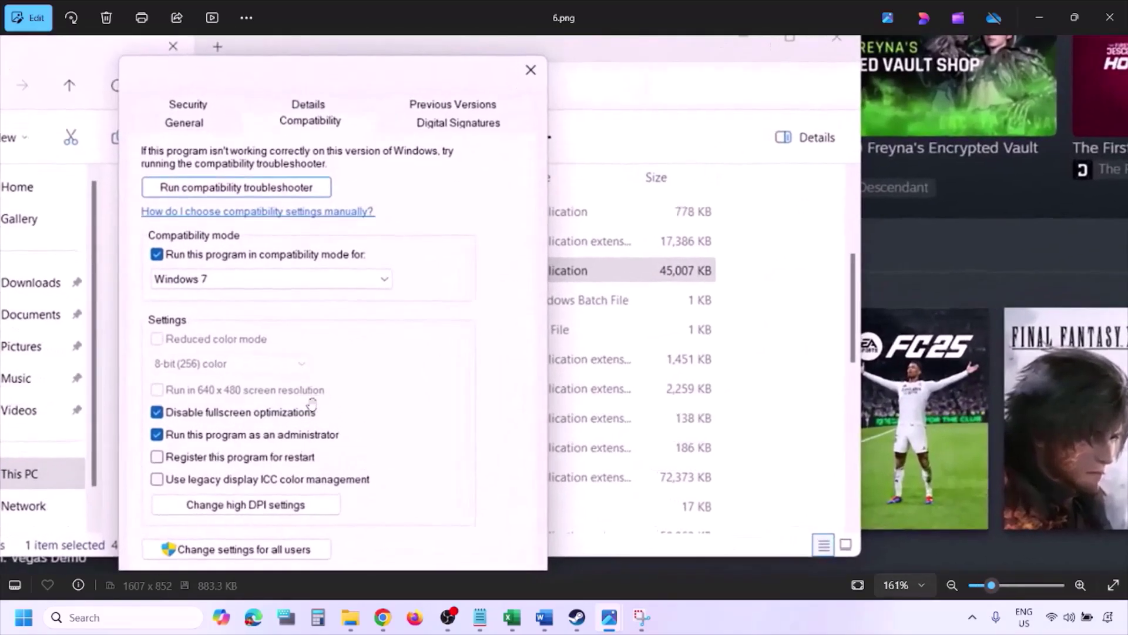
left_click_drag(219, 390, 277, 377)
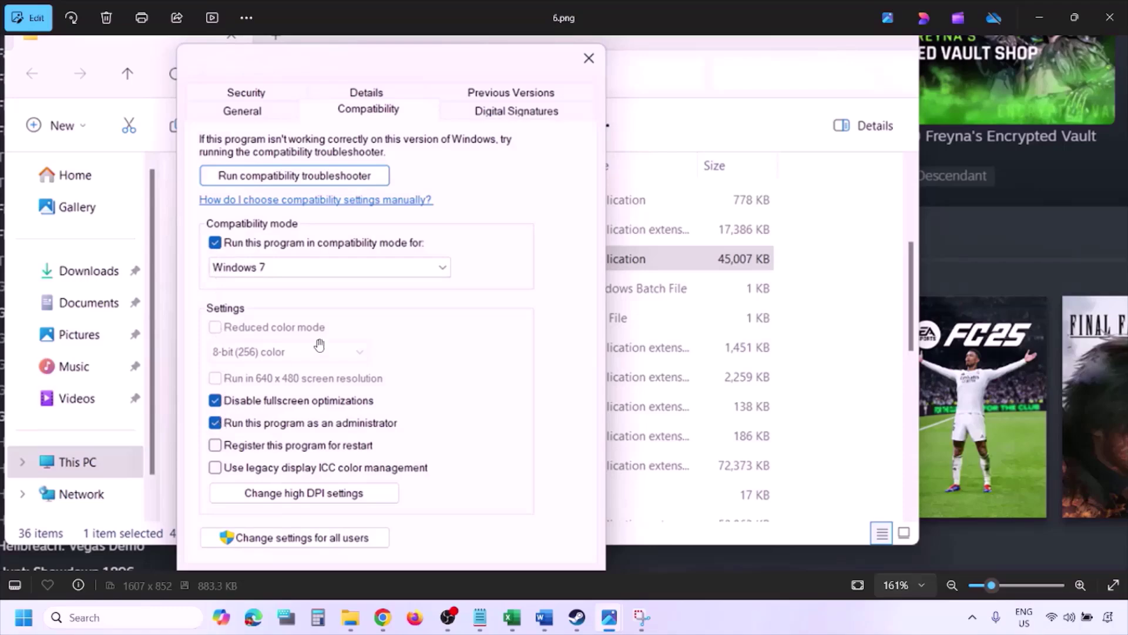
scroll(319, 345, "down", 2)
scroll(319, 345, "down", 2)
View 7.png and examine the dialog with compatibility mode, fullscreen optimizations and administrator options all cleared
key("Right")
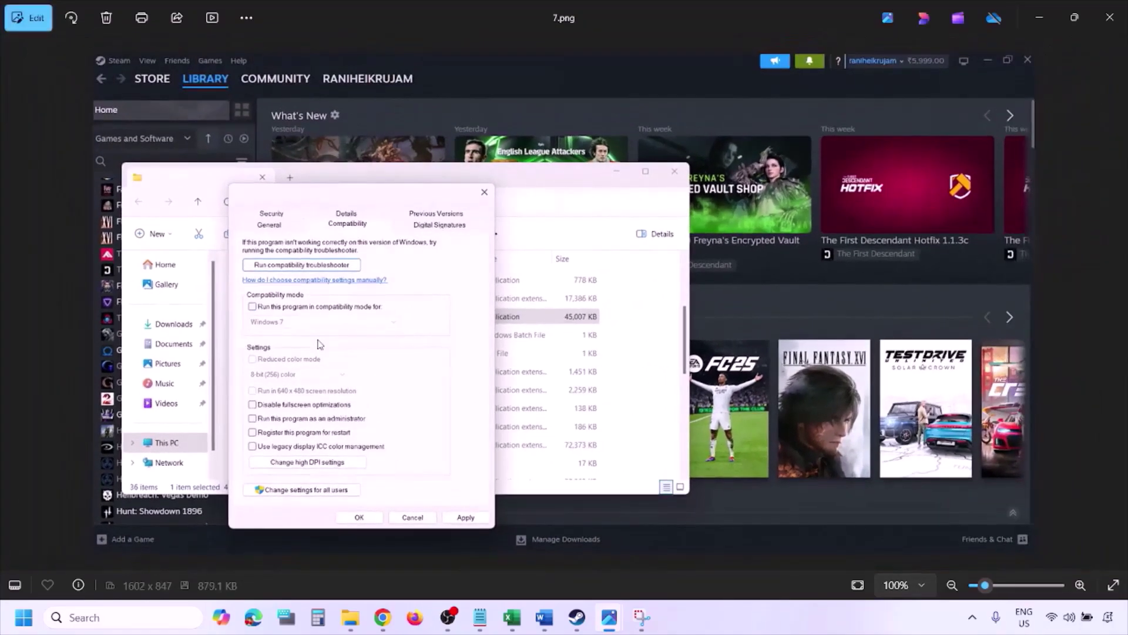
scroll(319, 345, "up", 5)
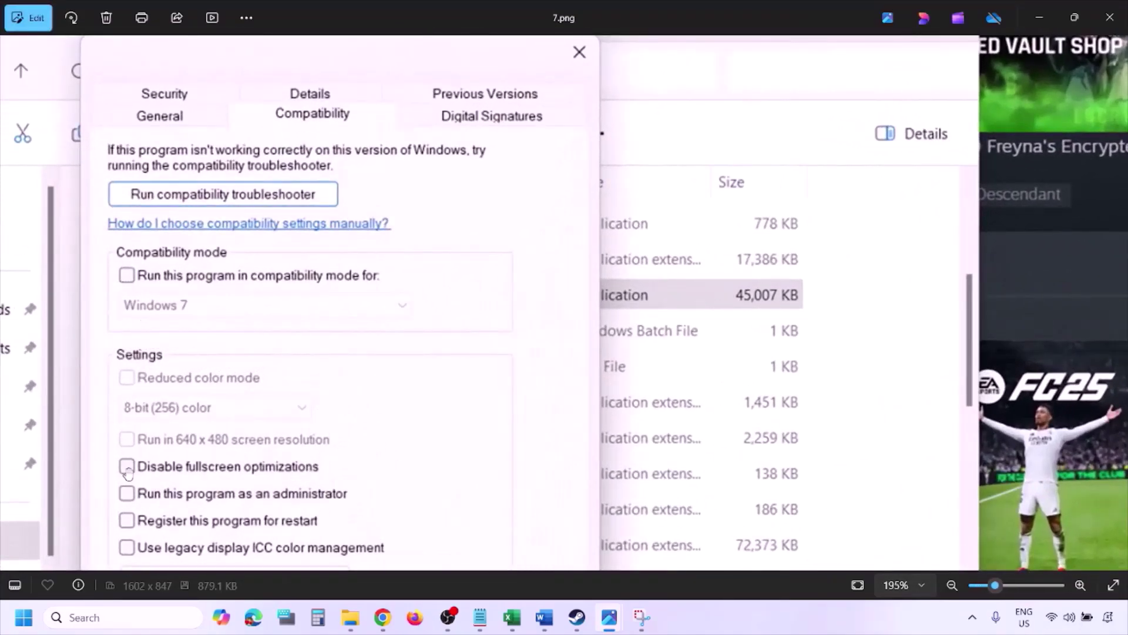
scroll(181, 380, "down", 1)
scroll(181, 381, "down", 1)
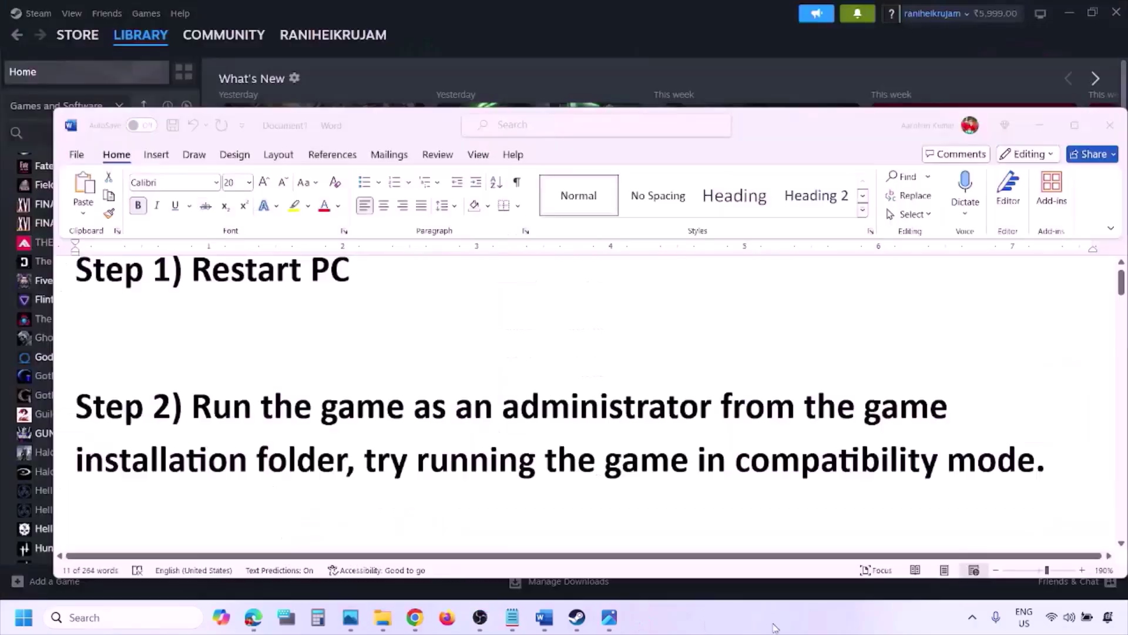
Read Step 3 on verifying the game files and view 0.png for the game's Properties command, continuing to the following image
scroll(614, 437, "down", 5)
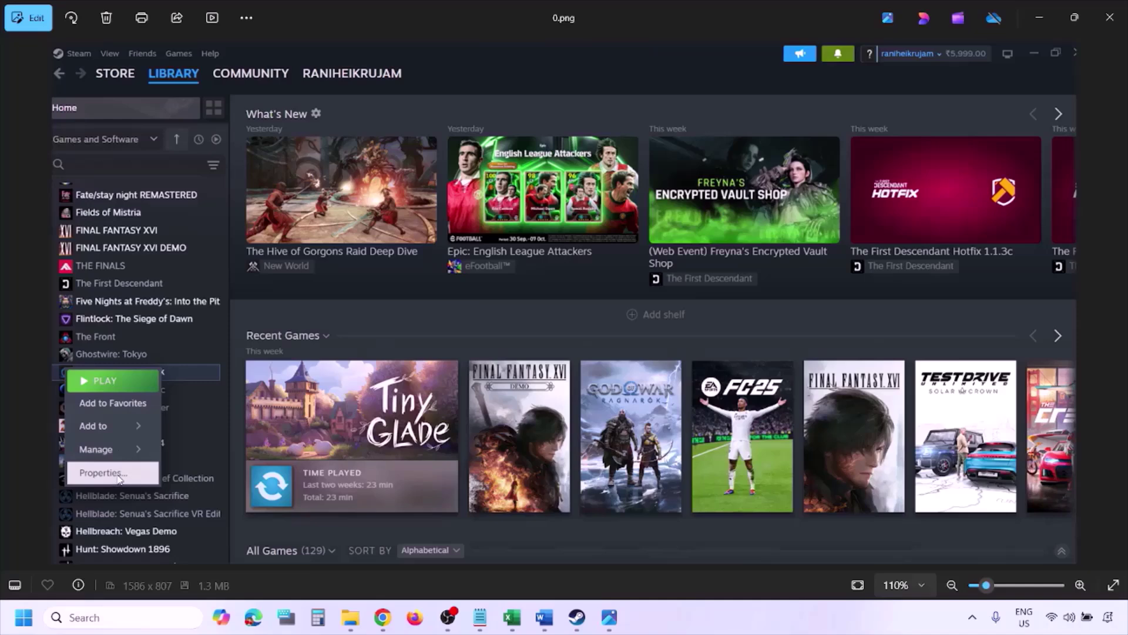
scroll(405, 369, "down", 1)
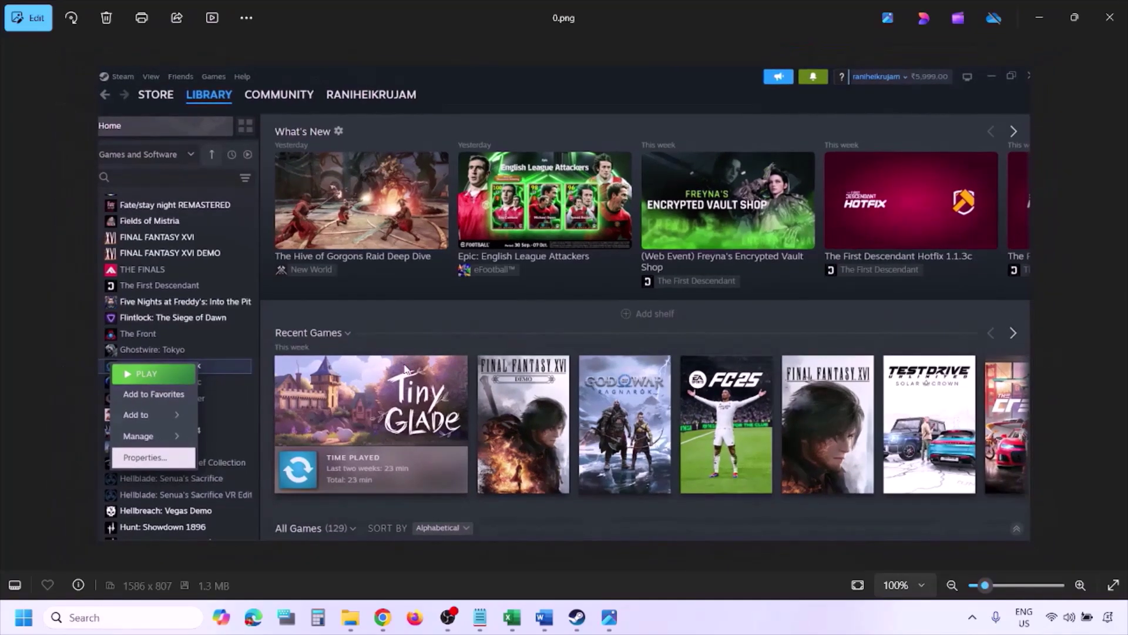
key("Right")
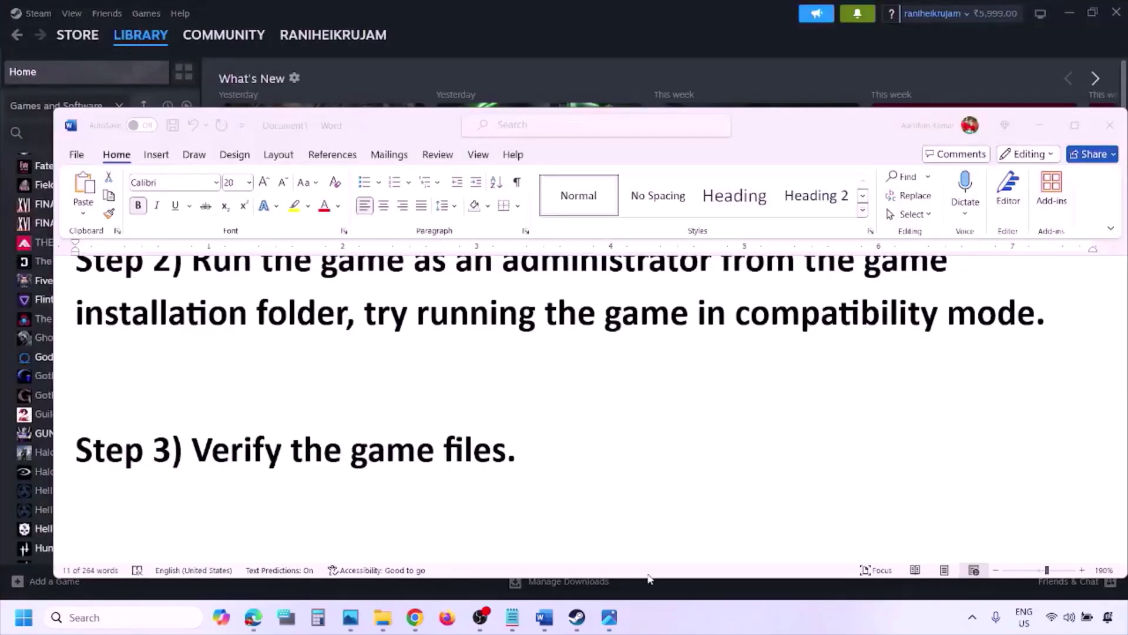
Read Step 4 on allowing the game exe, highlight its Windows Security wording and put the document away
scroll(597, 541, "down", 5)
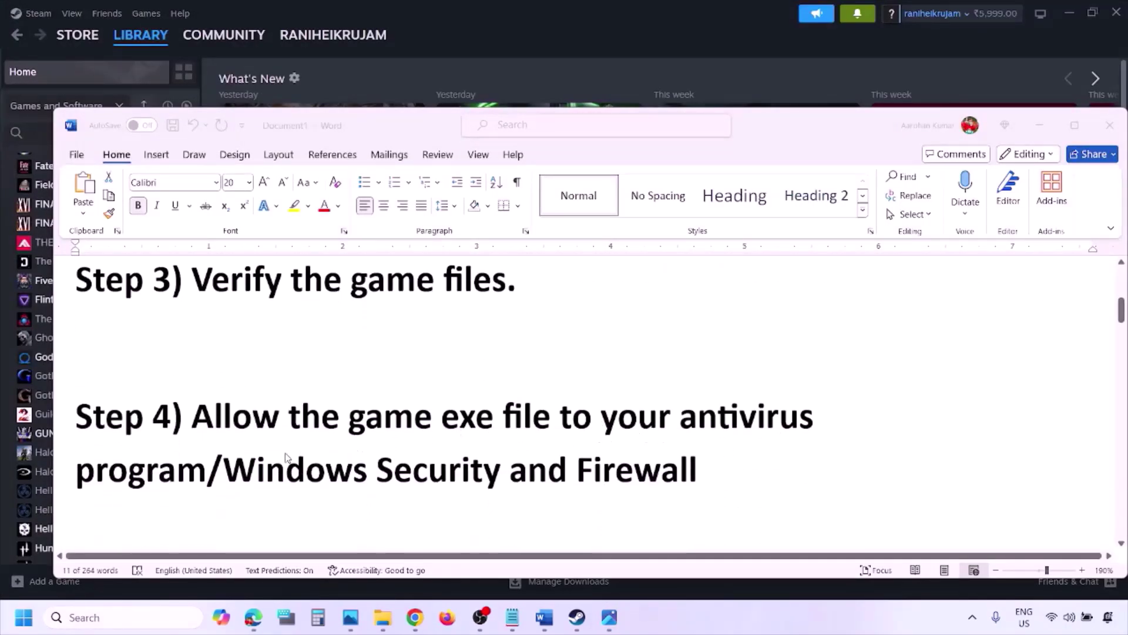
left_click(207, 468)
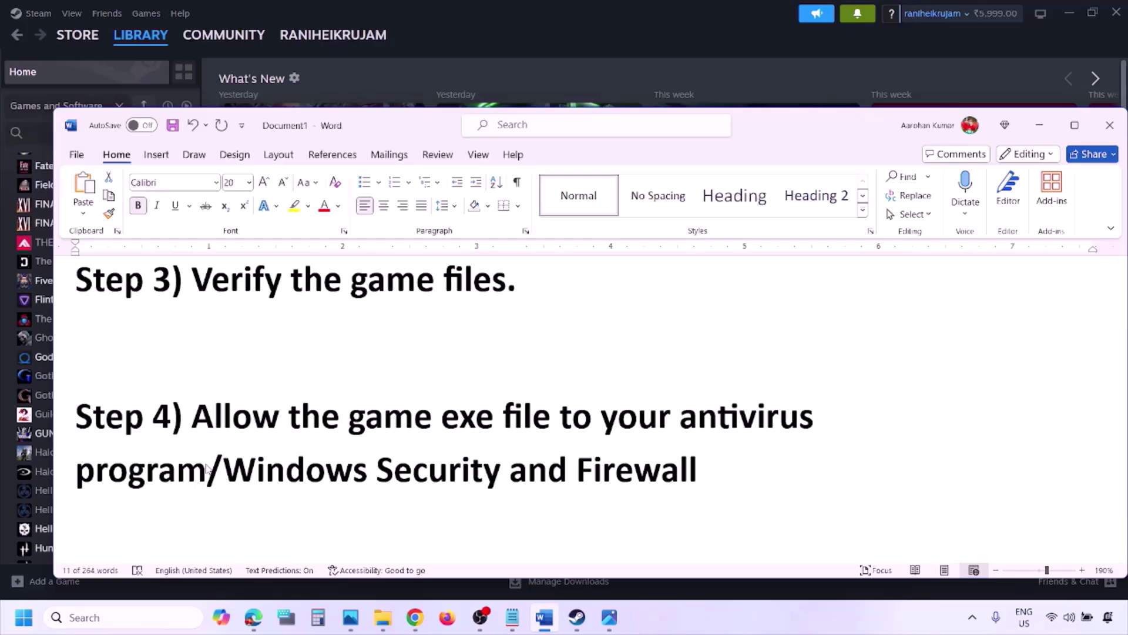
left_click_drag(227, 470, 509, 473)
left_click(750, 629)
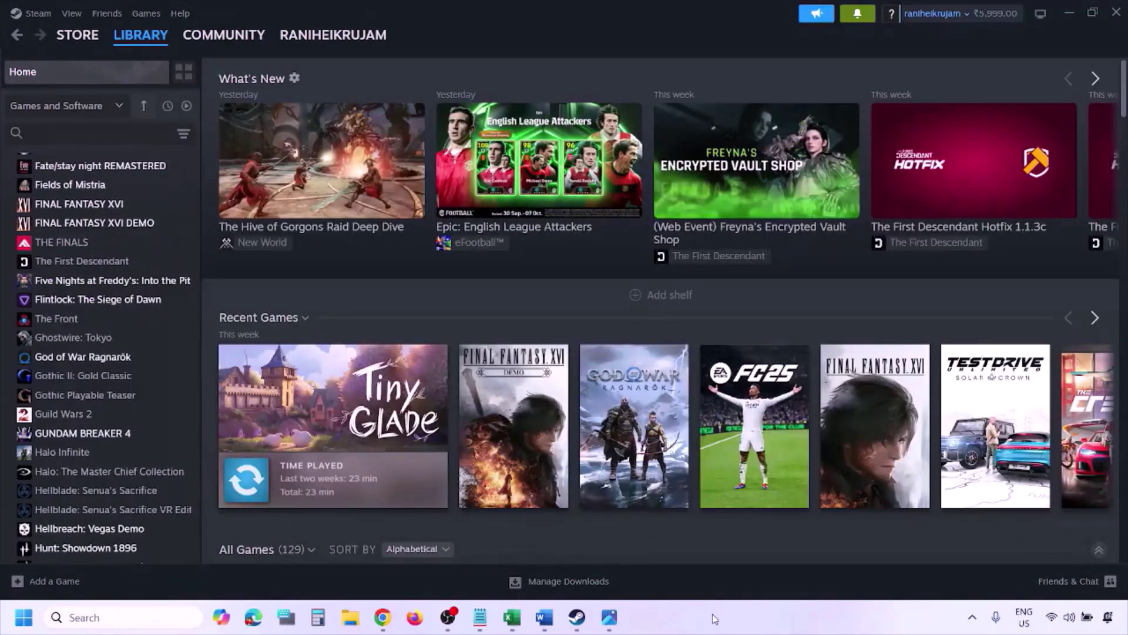
Open the Windows Settings privacy and security section and bring up Virus & threat protection in Windows Security
key("super+i")
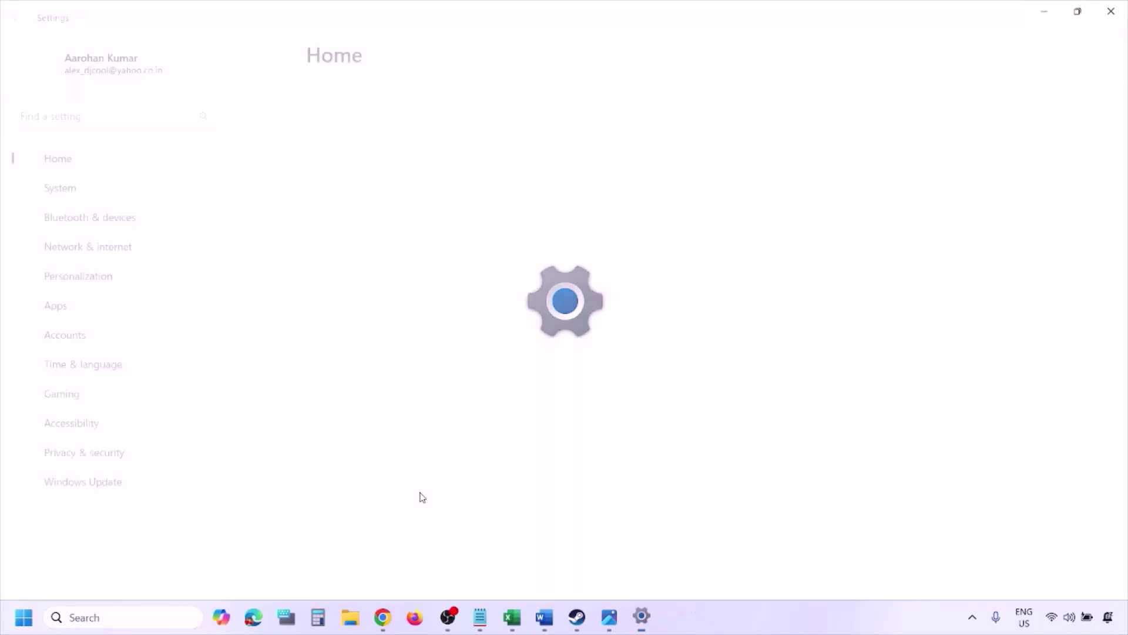
left_click(115, 461)
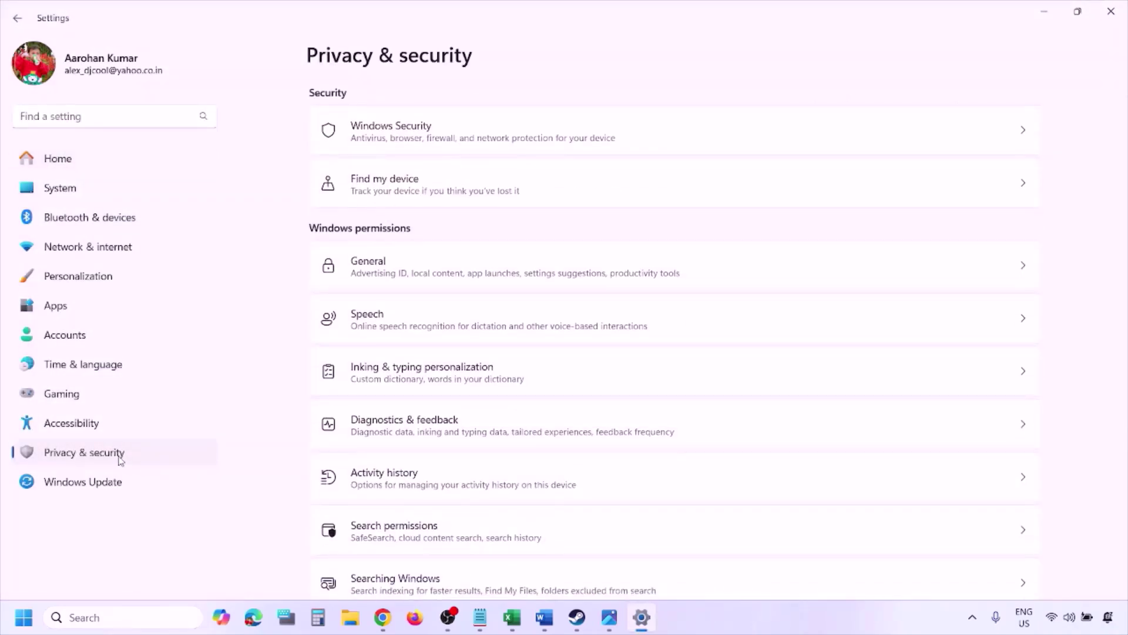
left_click(408, 140)
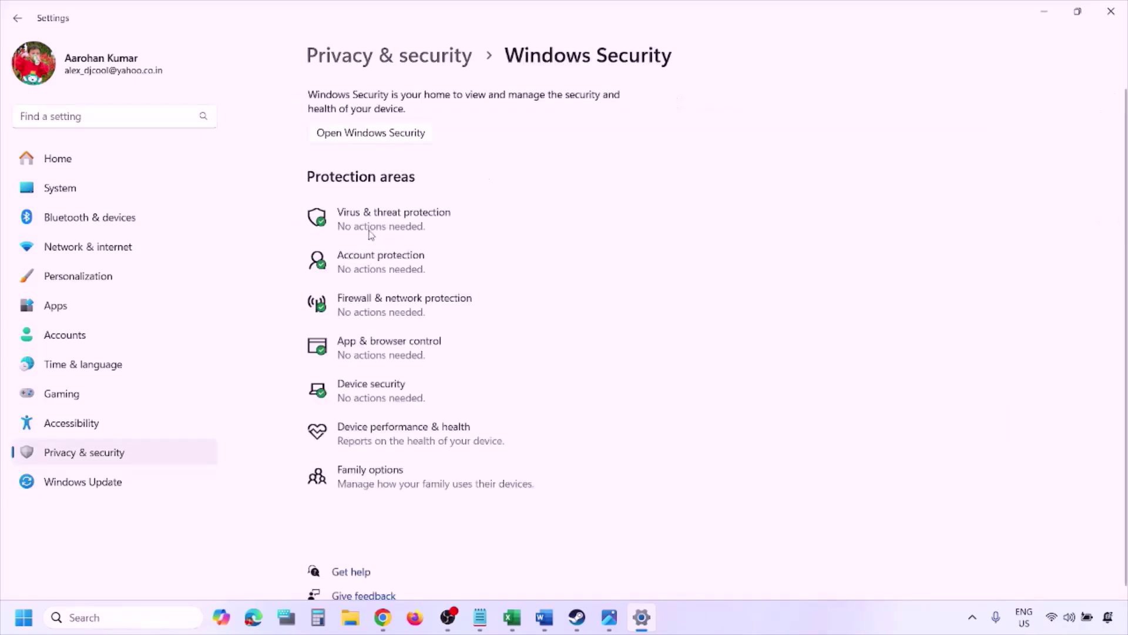
left_click(414, 228)
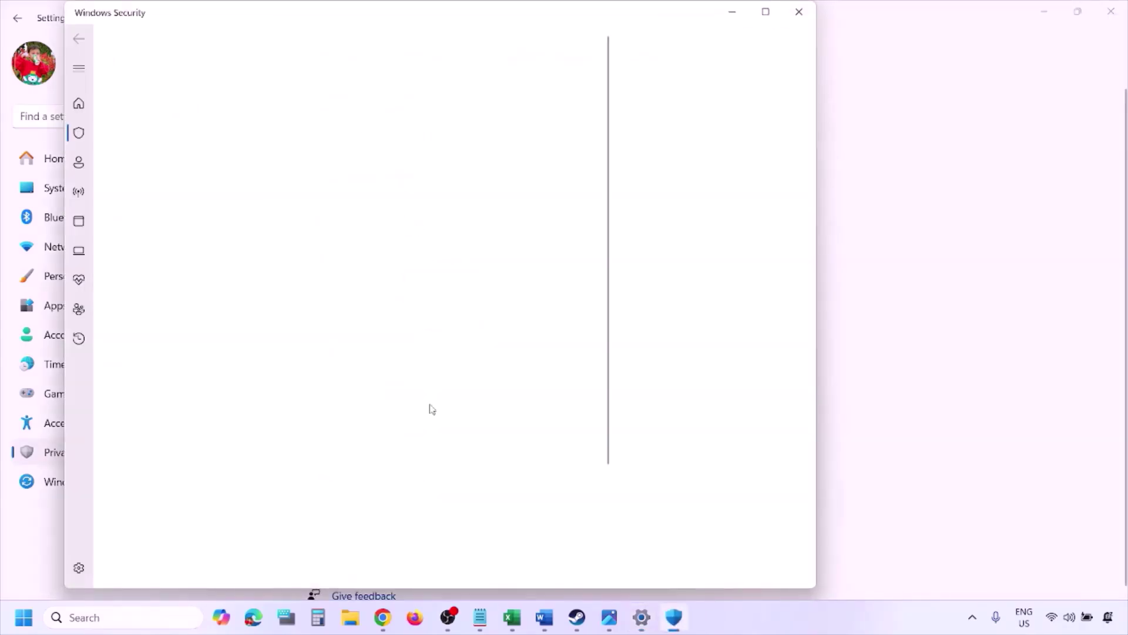
Open the list of apps allowed through Controlled folder access under Ransomware protection
scroll(432, 409, "down", 2)
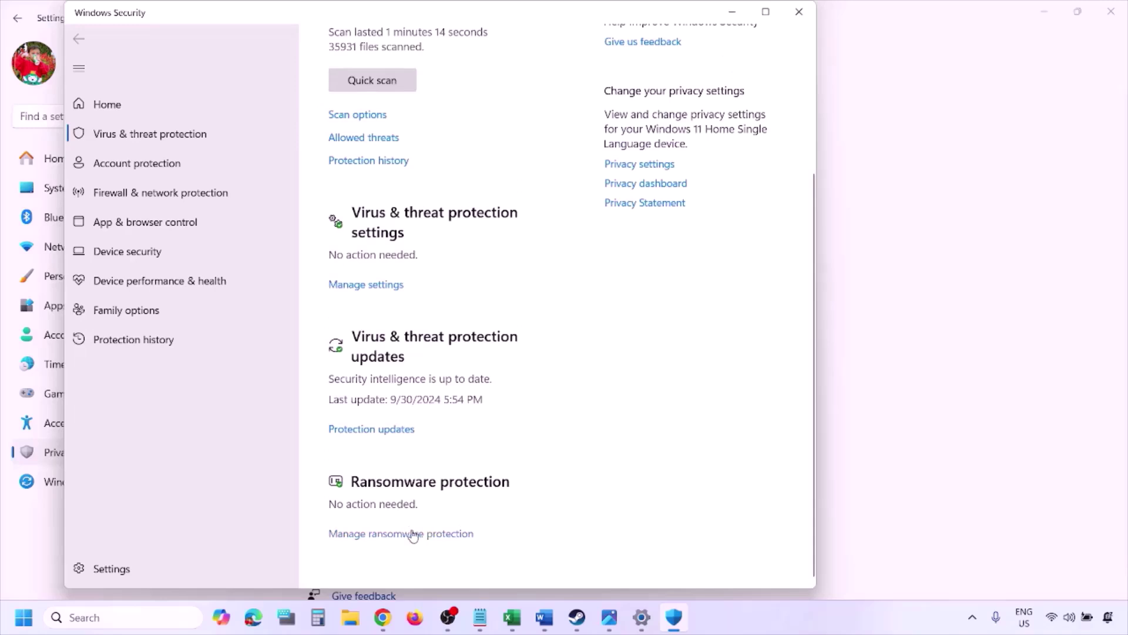
left_click(414, 535)
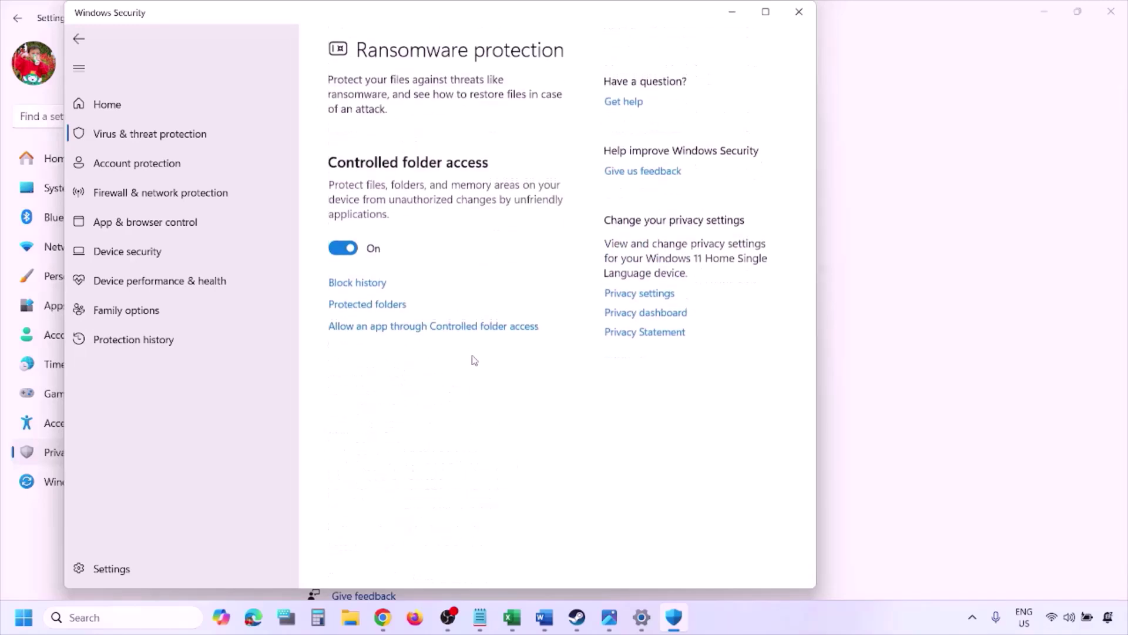
left_click(428, 331)
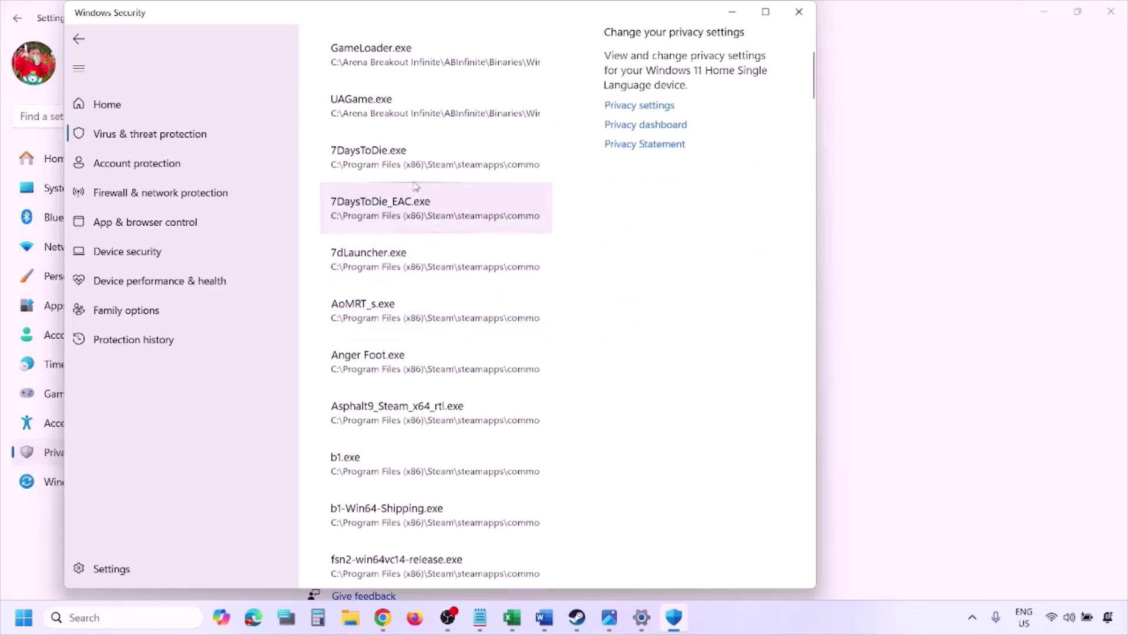
scroll(413, 173, "up", 3)
scroll(413, 173, "down", 1)
Start adding an allowed app from all apps and browse to the Program Files (x86) folder on drive C
left_click(419, 198)
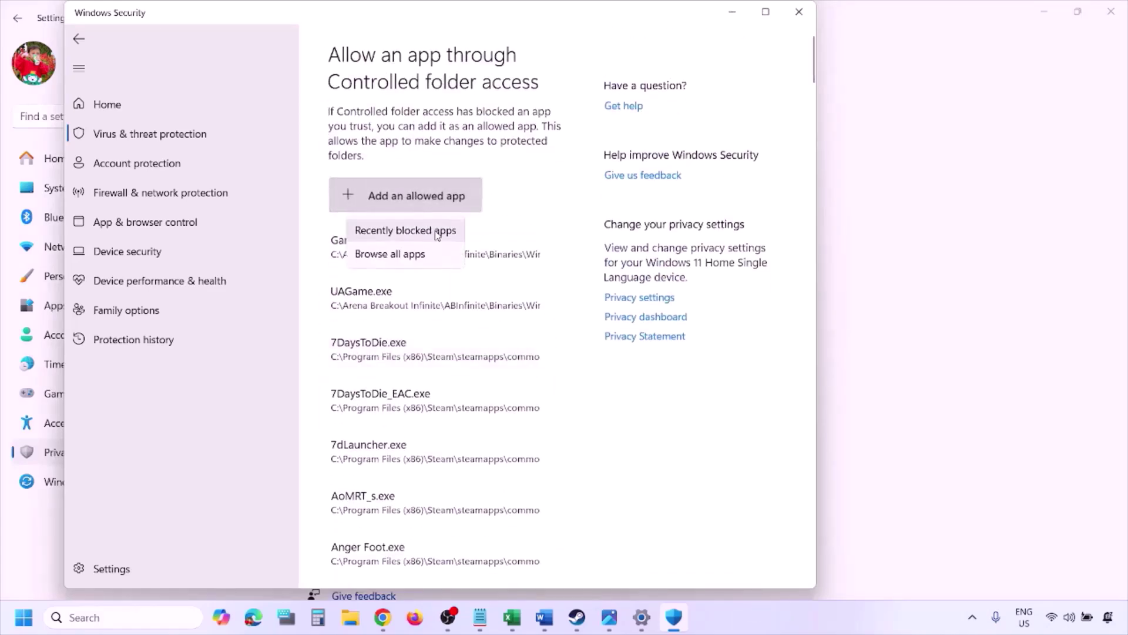
left_click(423, 254)
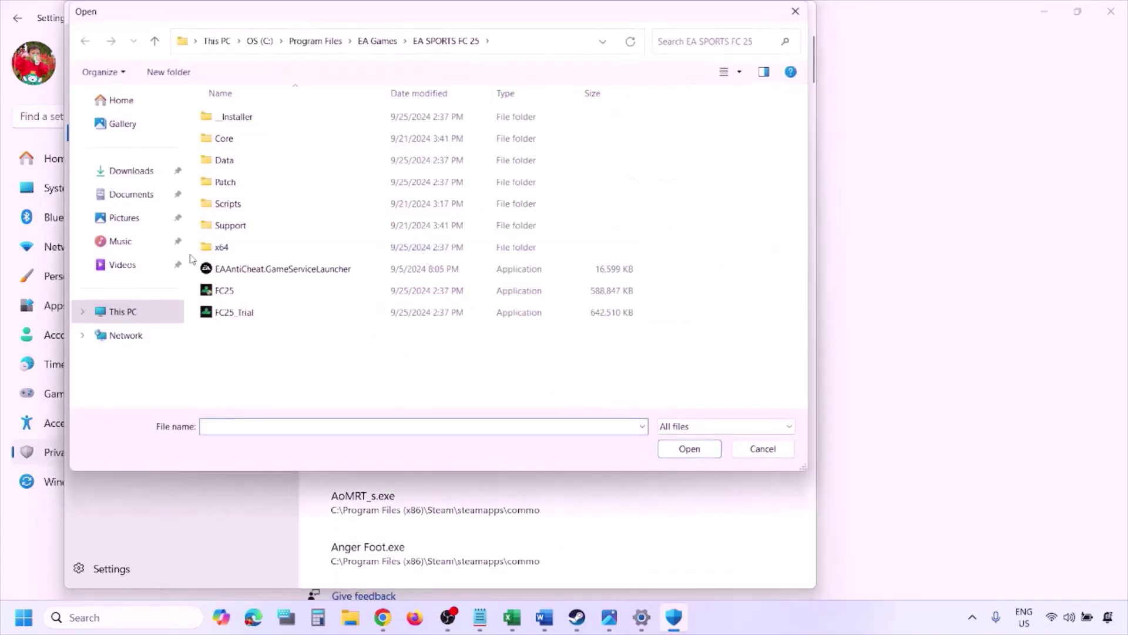
left_click(128, 318)
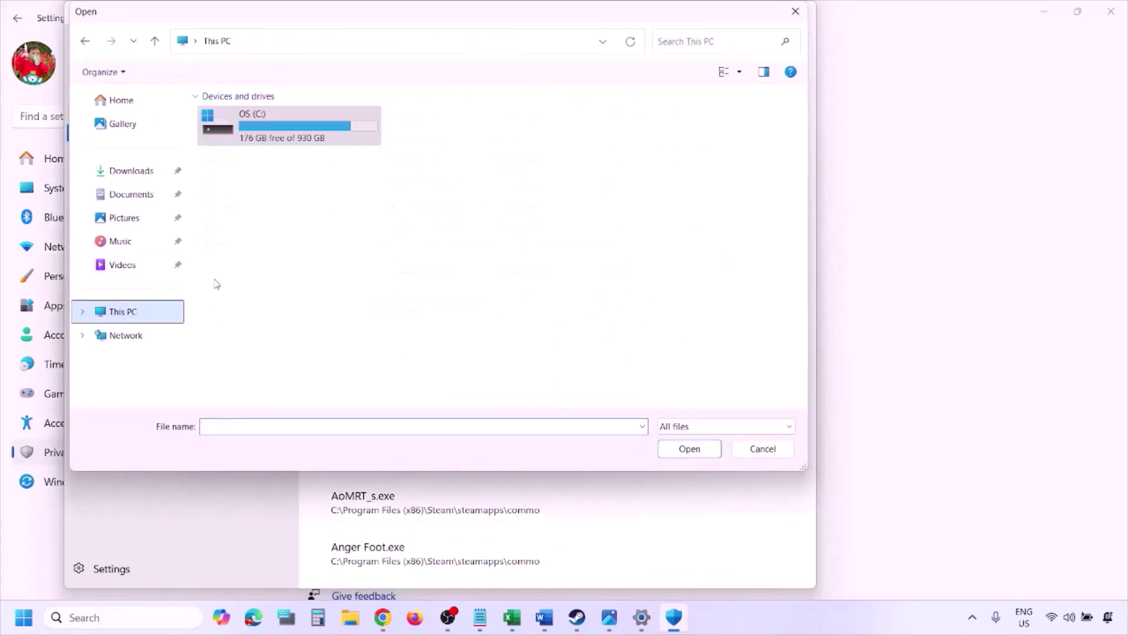
double_click(294, 134)
scroll(293, 139, "down", 3)
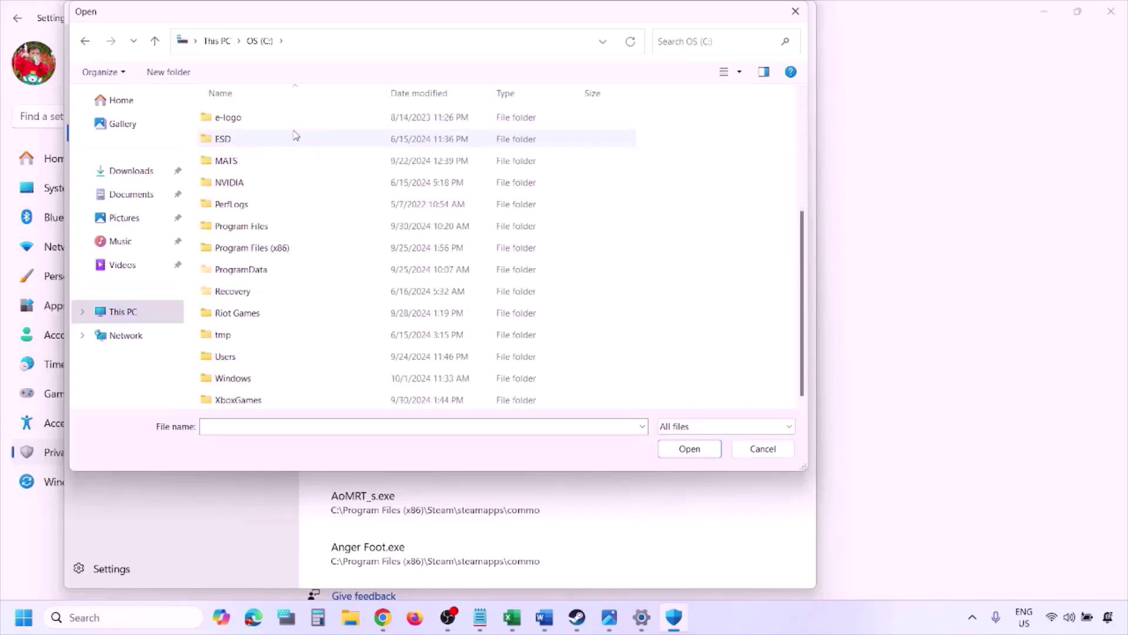
double_click(283, 248)
Browse to the steamapps folder inside Steam, then cancel the file selection without adding an app
scroll(285, 247, "down", 4)
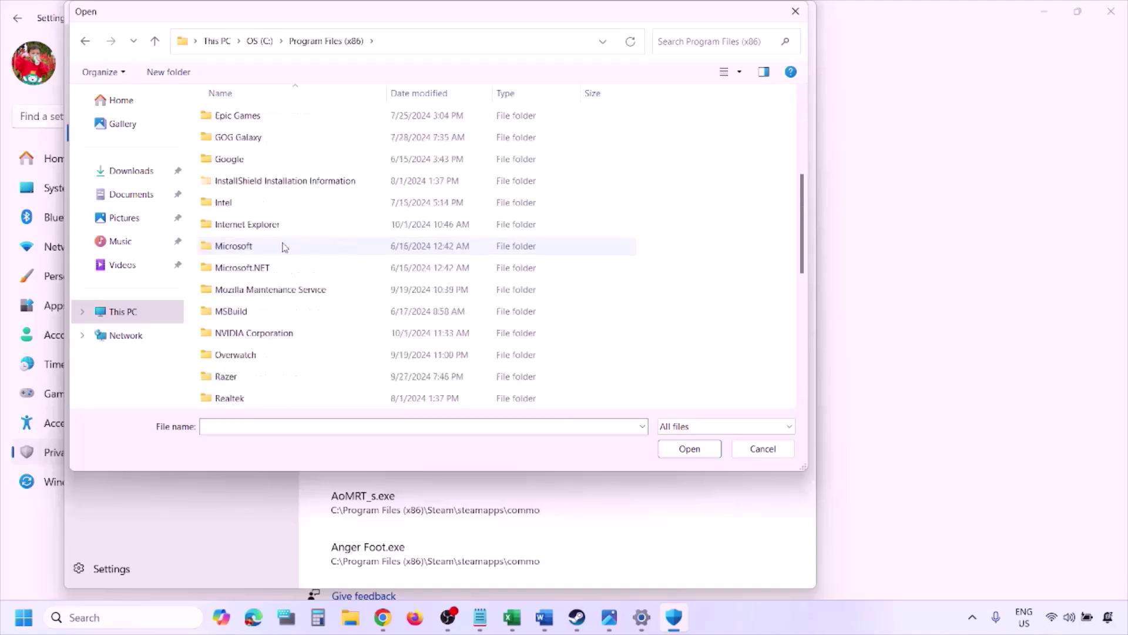
scroll(284, 246, "down", 4)
double_click(285, 201)
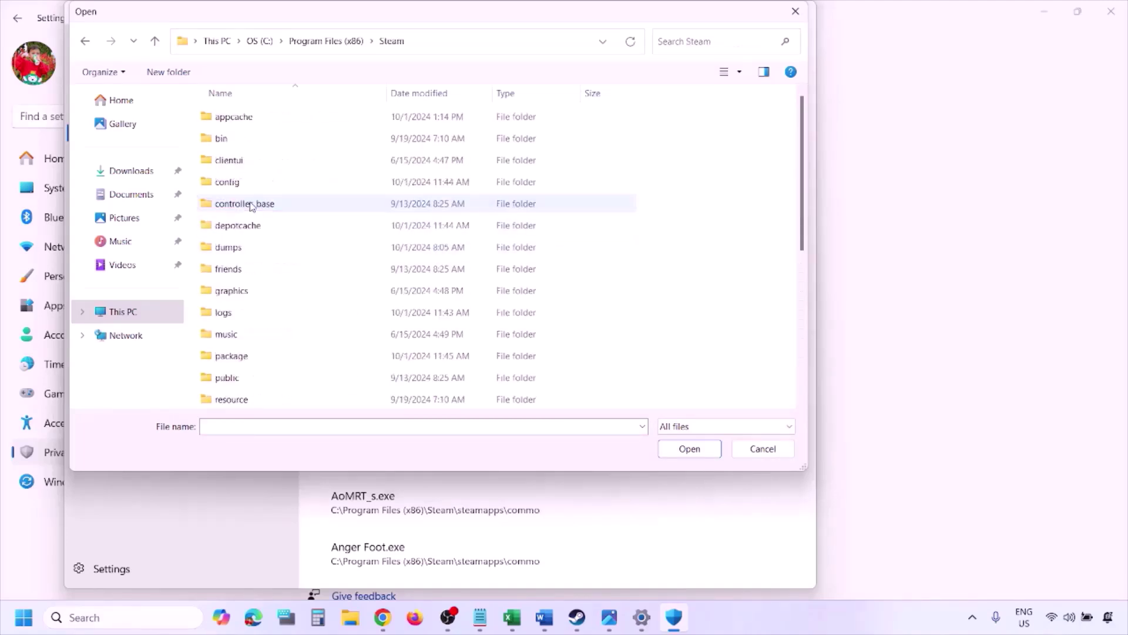
scroll(259, 259, "down", 4)
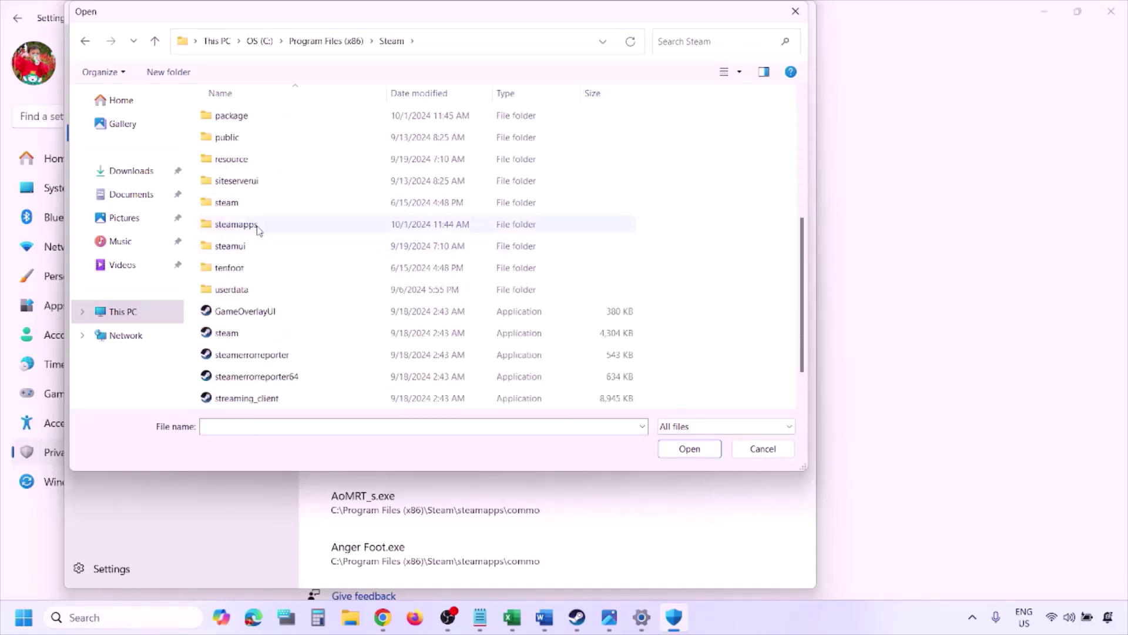
left_click(258, 227)
double_click(259, 228)
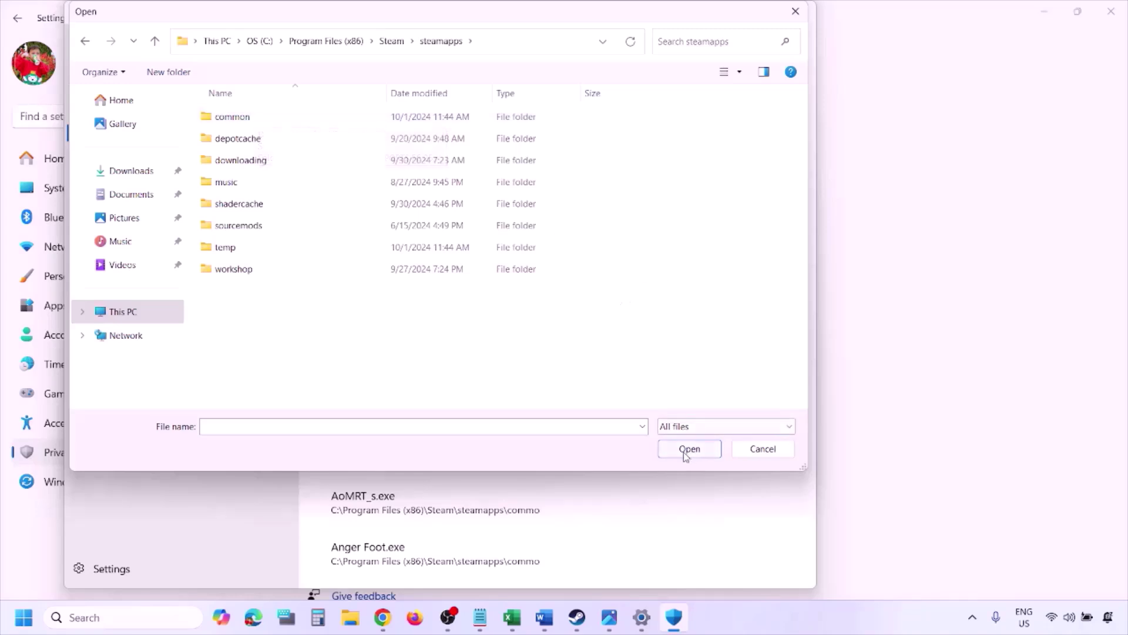
left_click(760, 456)
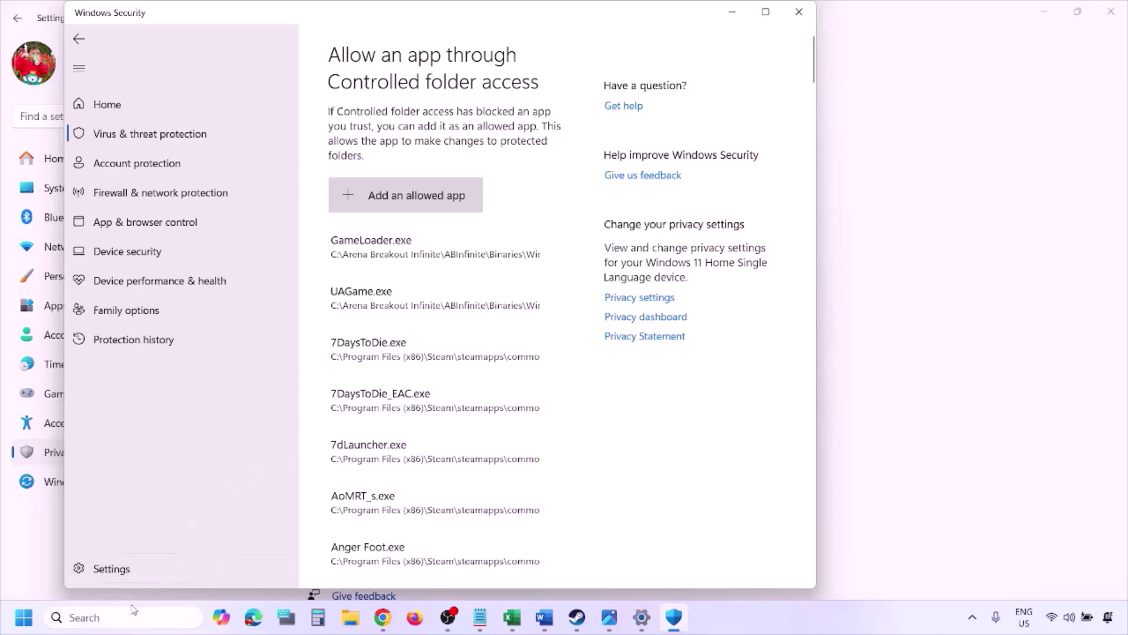
Open Control Panel and go to Windows Defender Firewall under System and Security
left_click(116, 617)
type("ontrol")
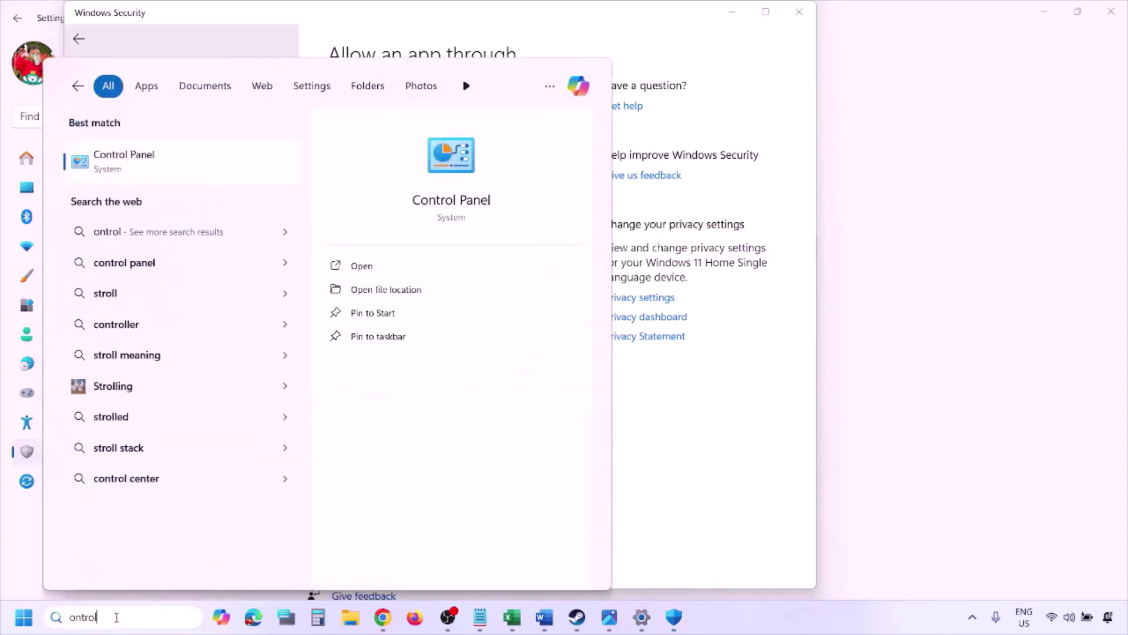
key("Return")
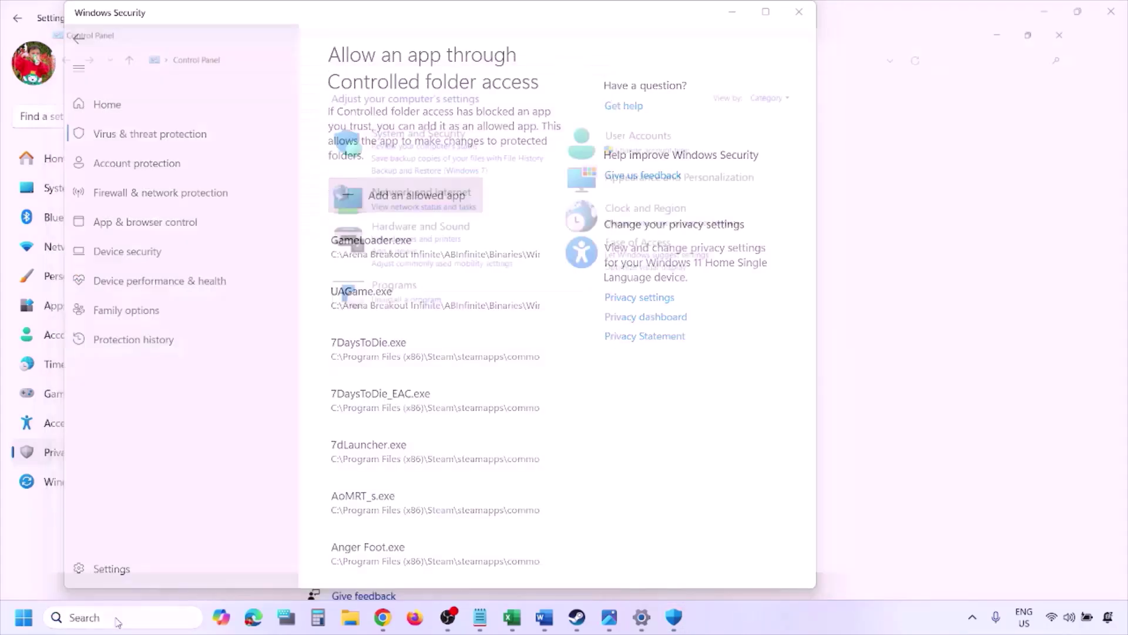
left_click(388, 118)
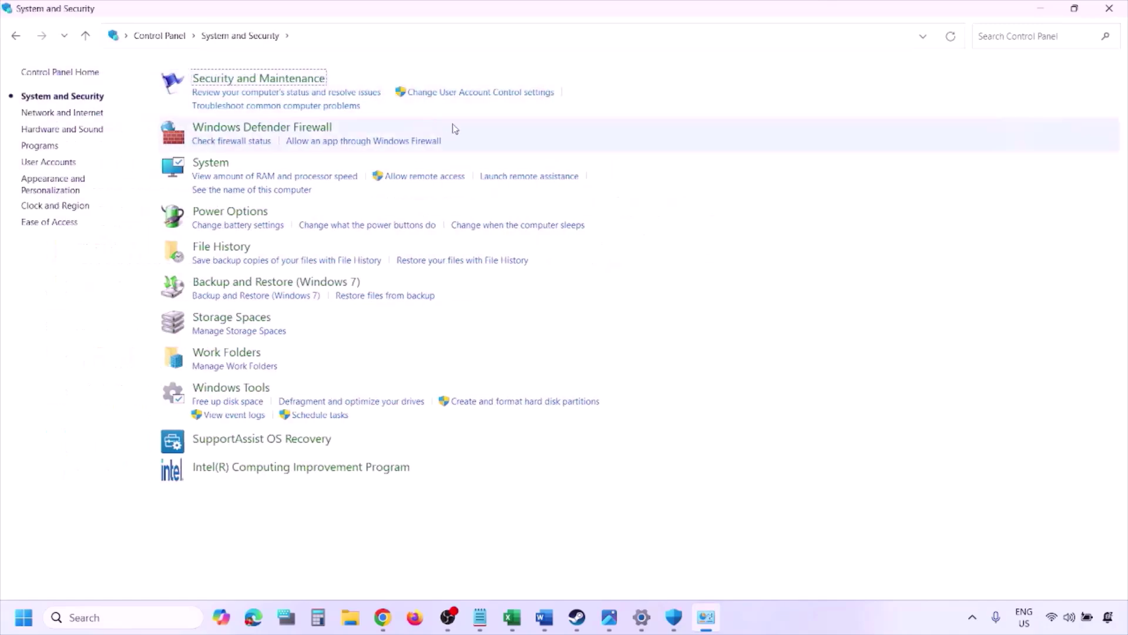
left_click(303, 127)
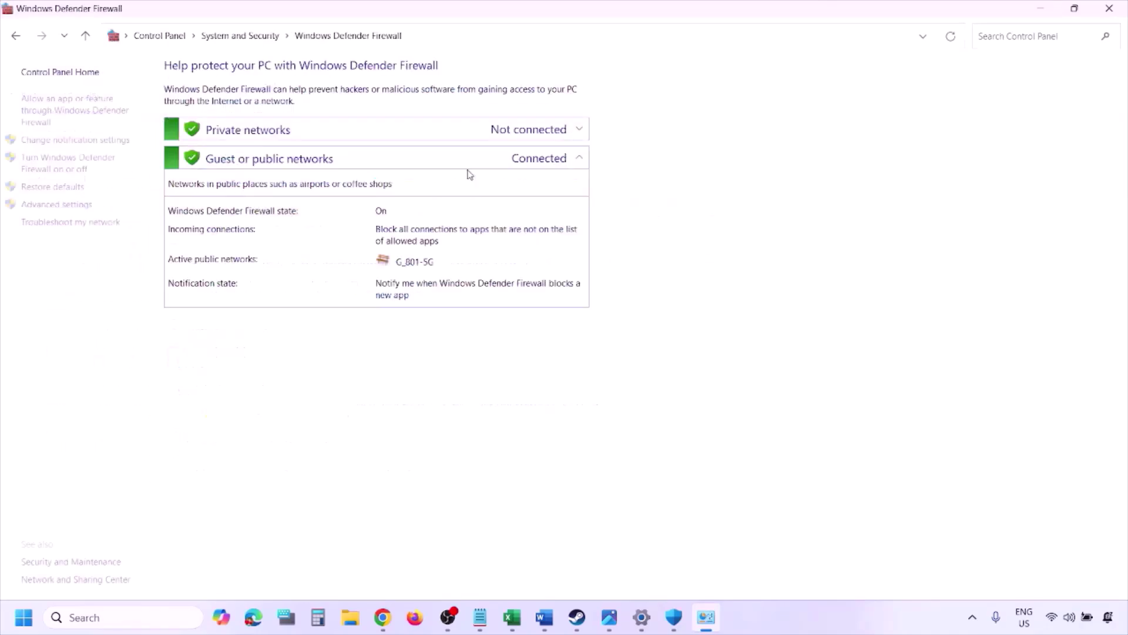
Open the list of apps allowed through Windows Defender Firewall, enable changing its settings, and start allowing another app
left_click(76, 108)
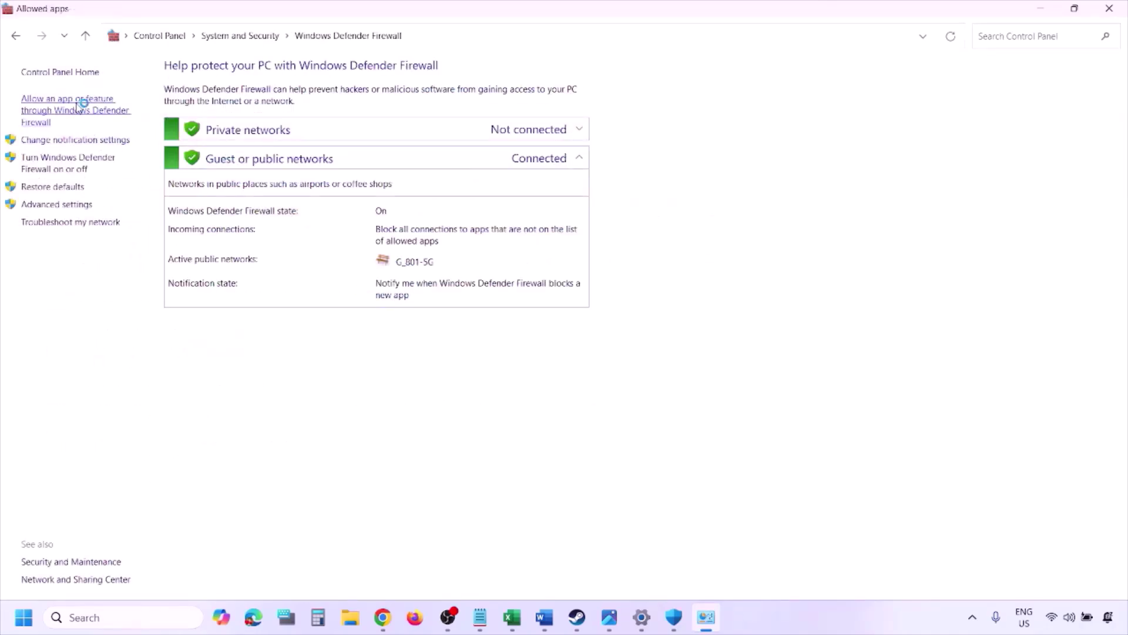
left_click(758, 112)
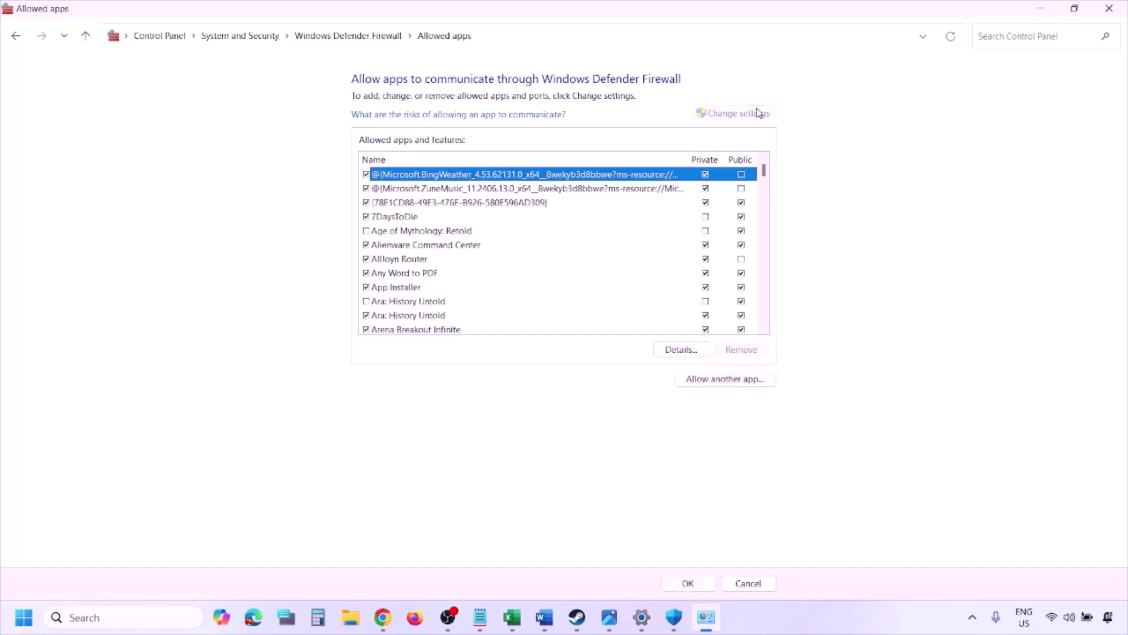
left_click(726, 380)
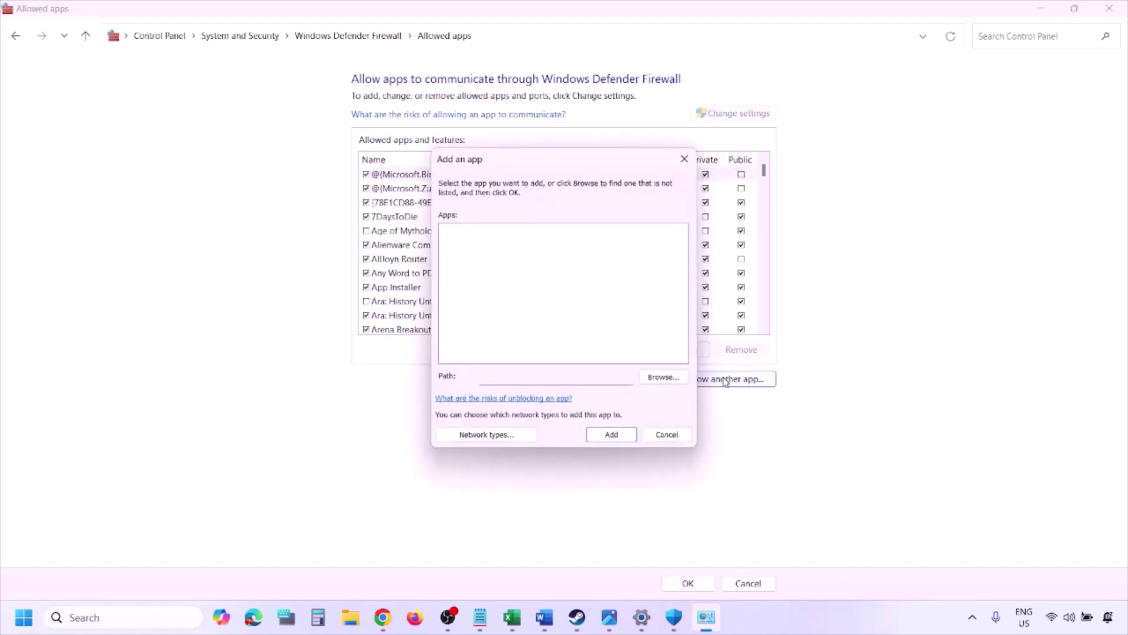
Browse to This PC for the app's executable, then cancel adding the app and close the allowed apps list
left_click(664, 377)
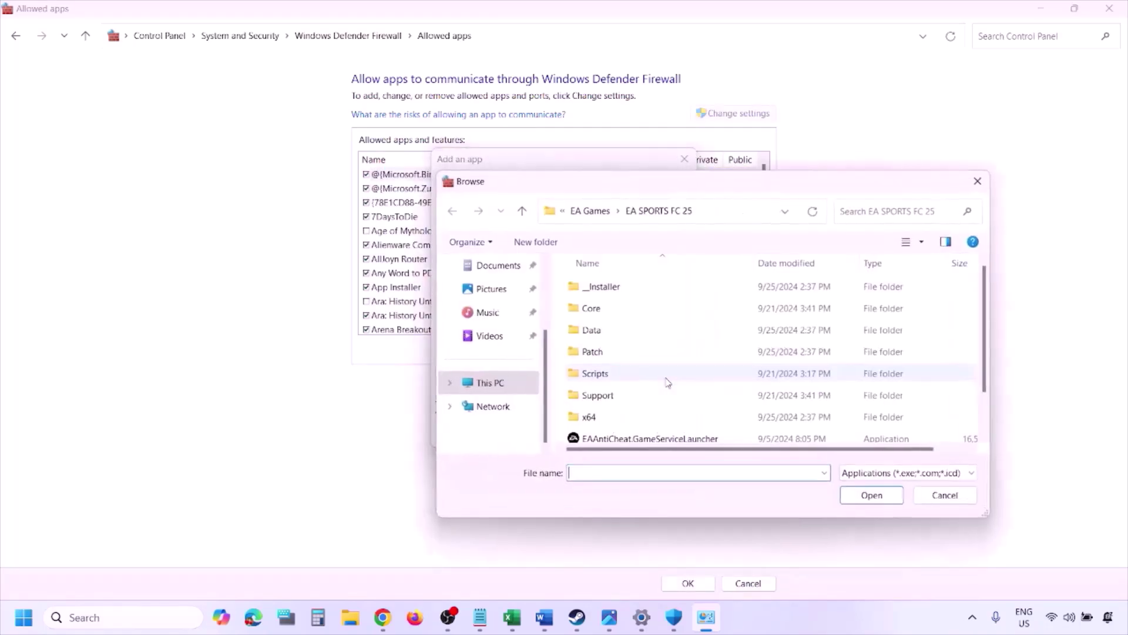
left_click(488, 382)
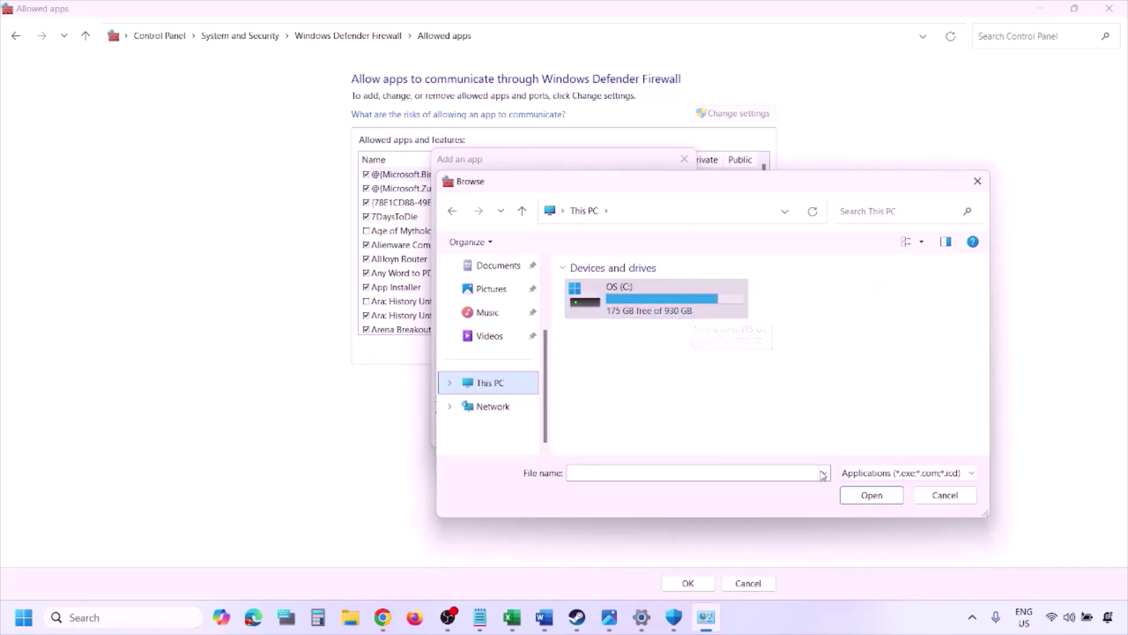
left_click(943, 498)
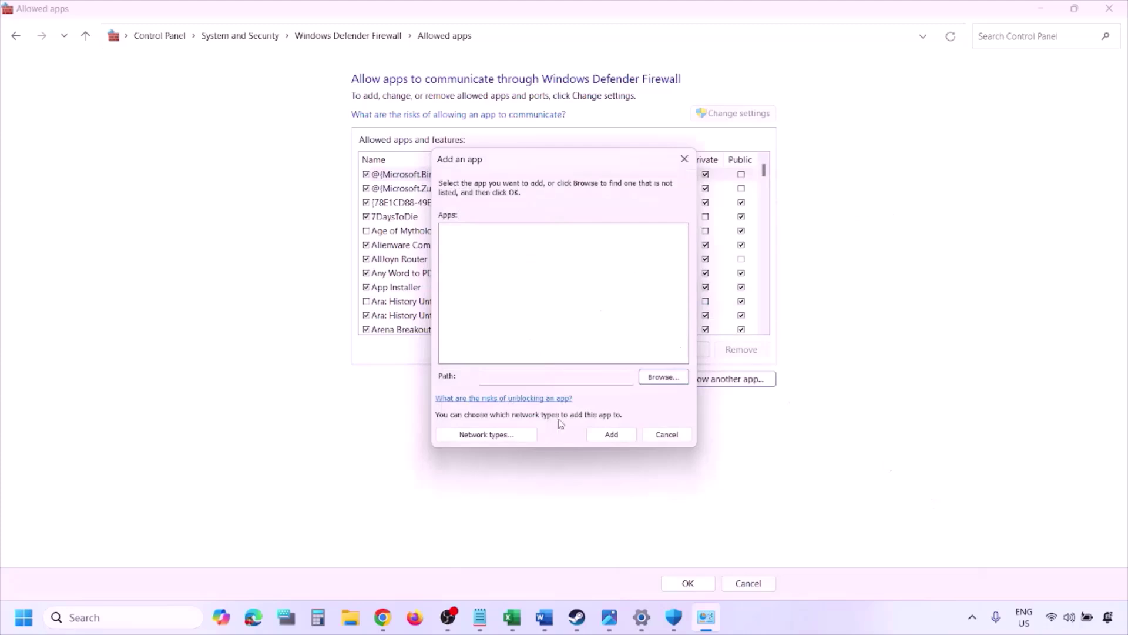
left_click(658, 436)
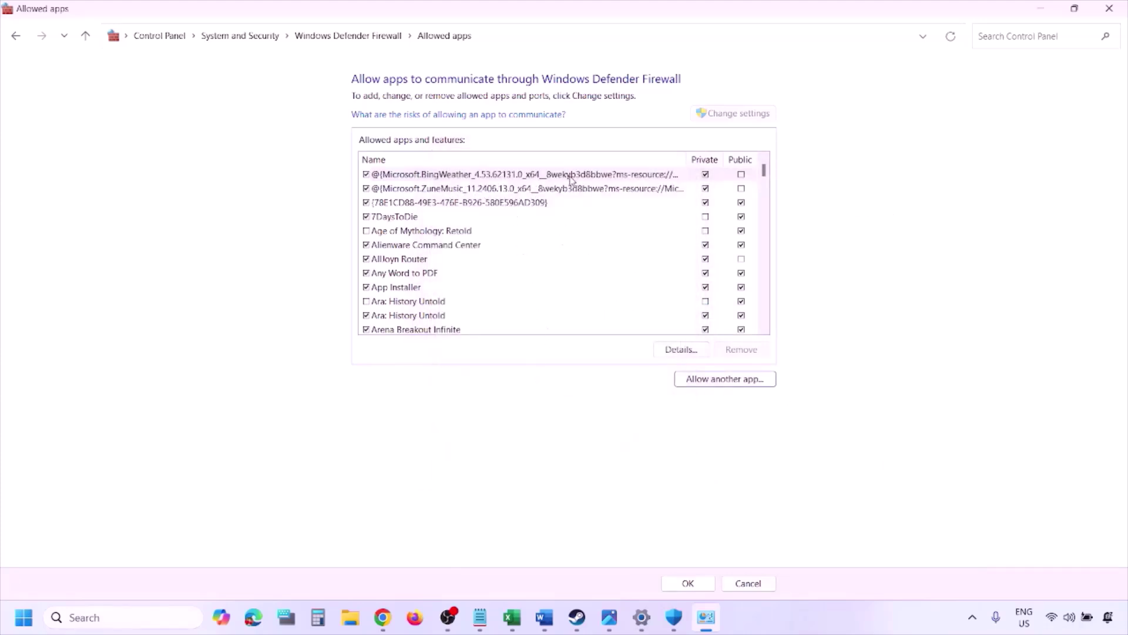
left_click(688, 575)
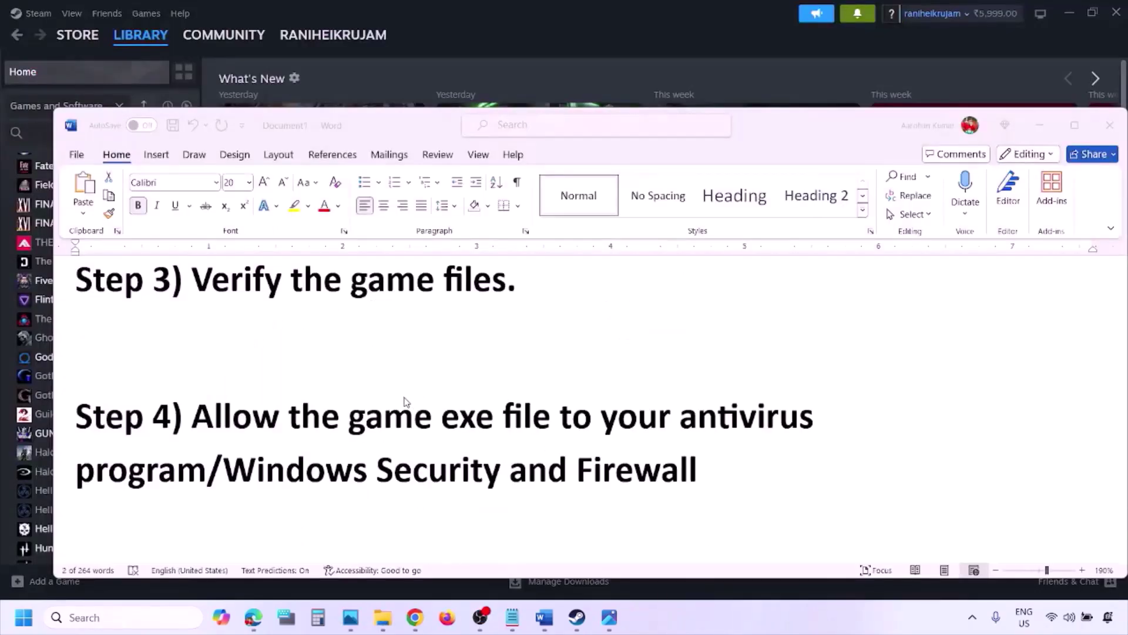
Find Step 5 on clean graphics driver installation in the document and highlight its NVIDIA and AMD links
scroll(405, 402, "down", 4)
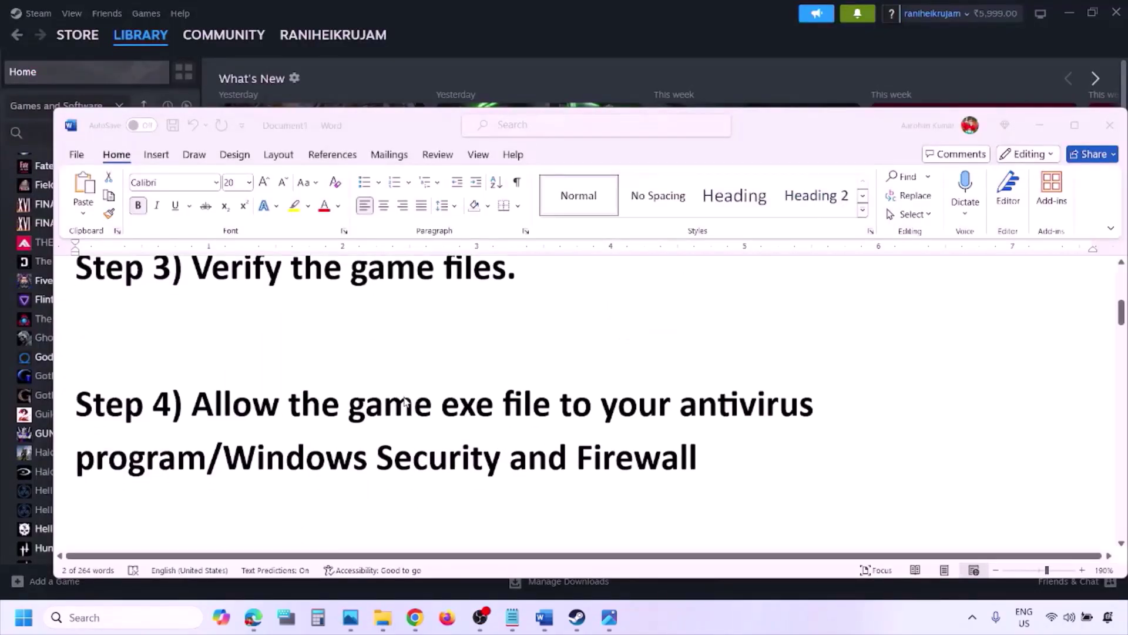
scroll(369, 423, "down", 2)
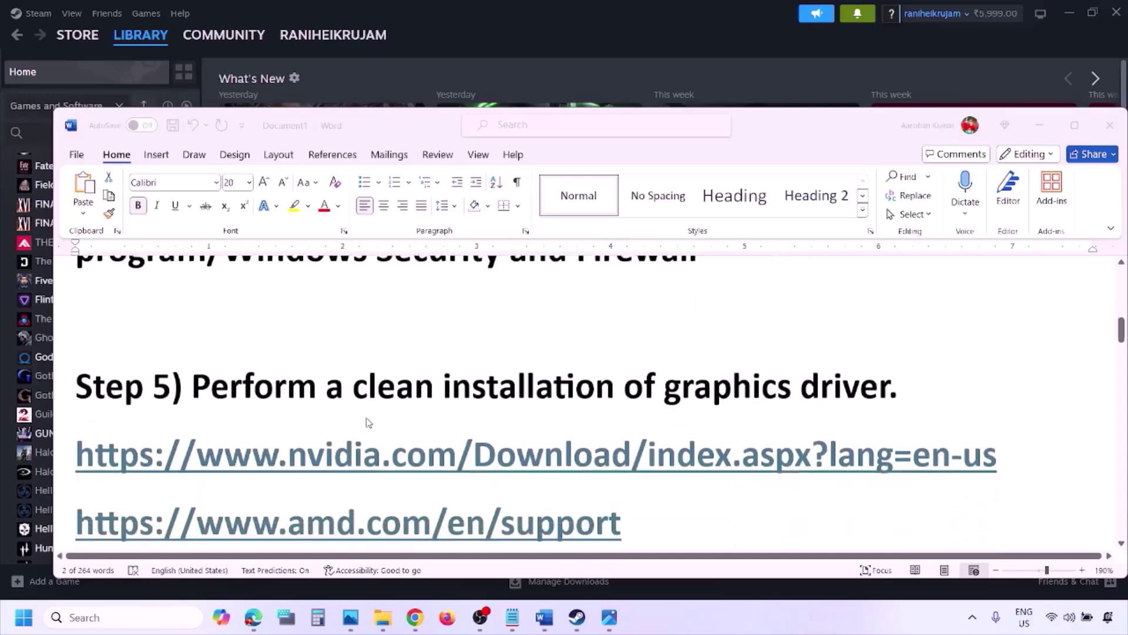
double_click(274, 385)
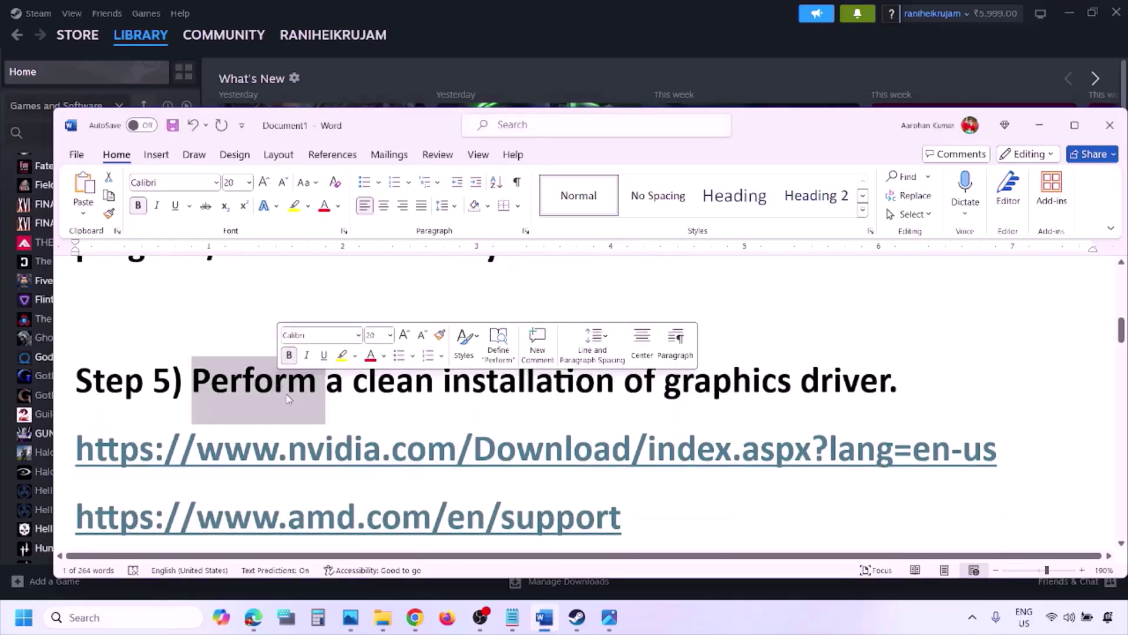
left_click_drag(253, 450, 406, 452)
scroll(406, 461, "down", 1)
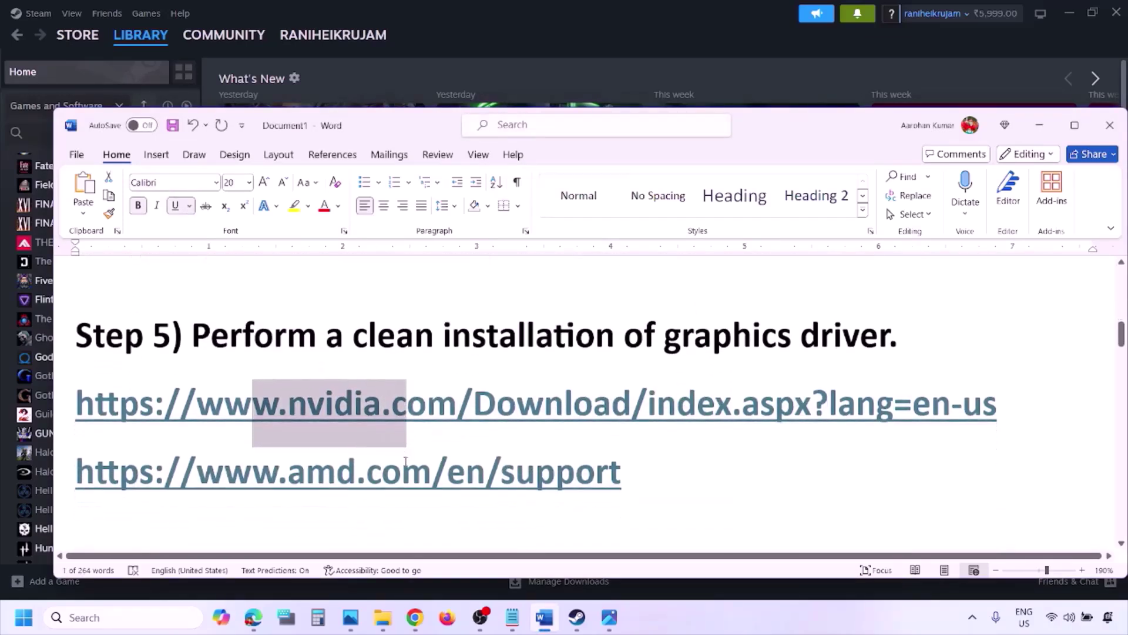
left_click_drag(253, 473, 594, 473)
left_click(742, 608)
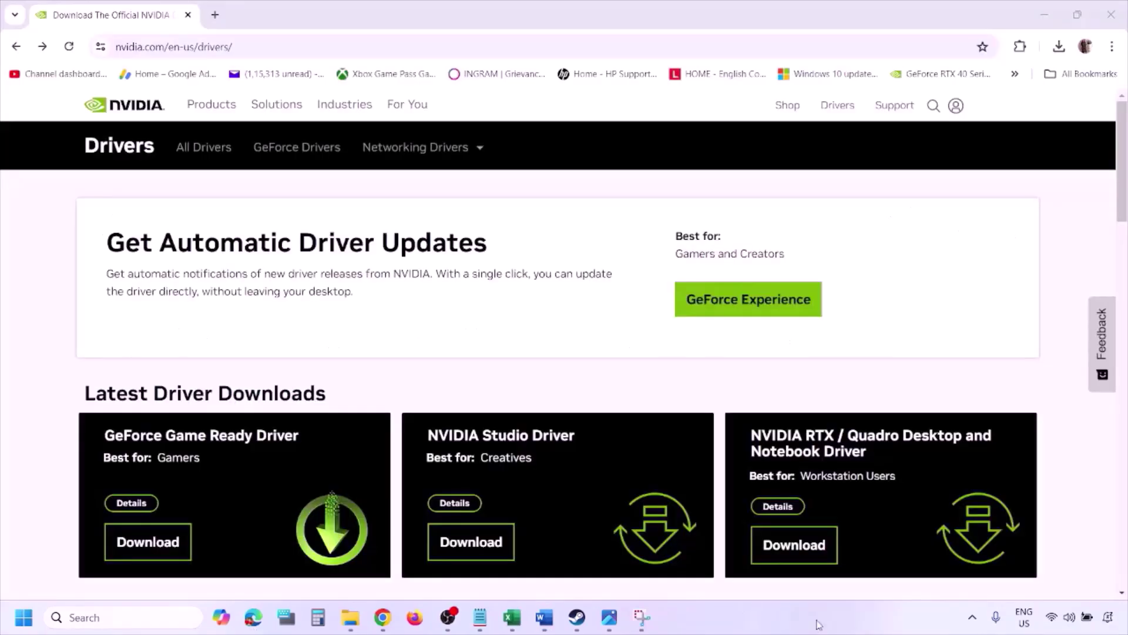
Choose Windows 11 in NVIDIA's manual driver search and find drivers for the GeForce RTX 3050 Laptop GPU
scroll(264, 359, "down", 9)
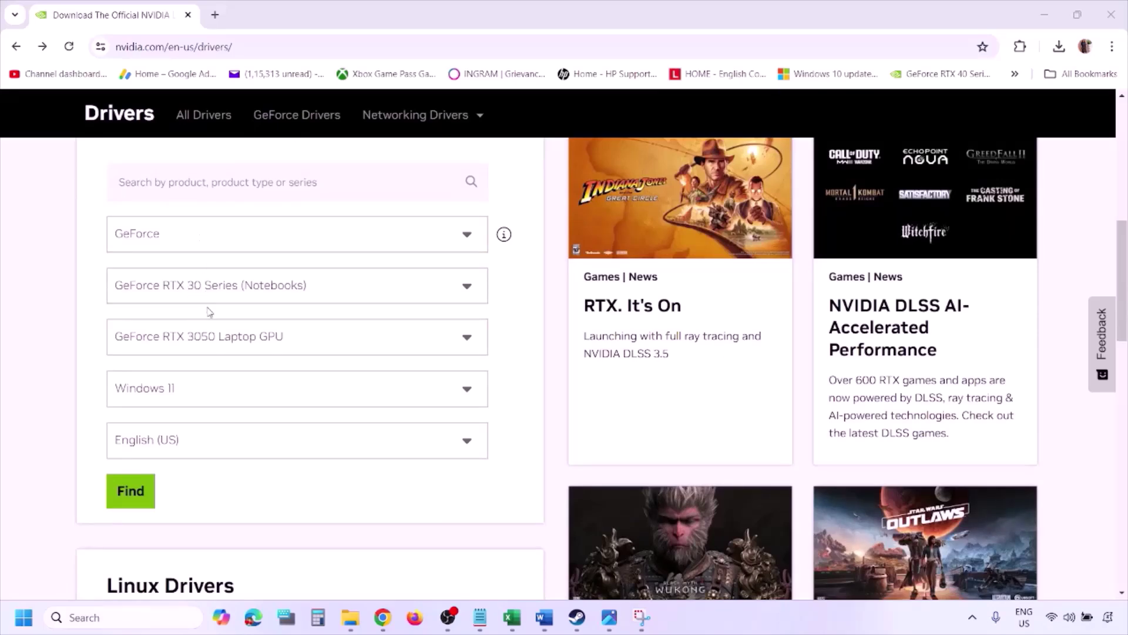
left_click(187, 393)
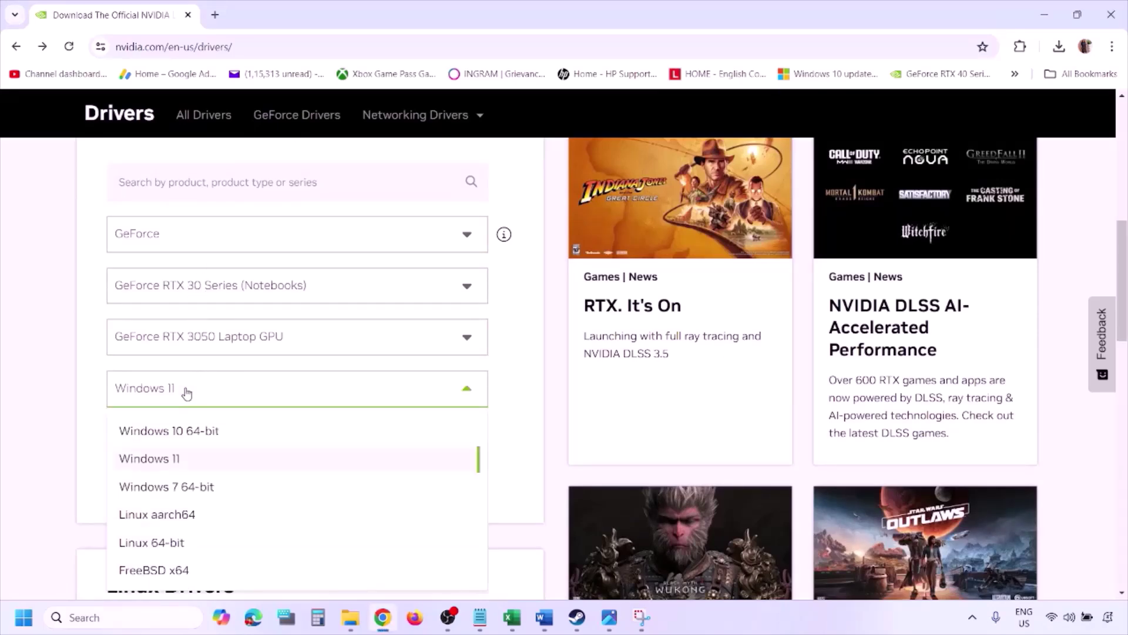
left_click(167, 460)
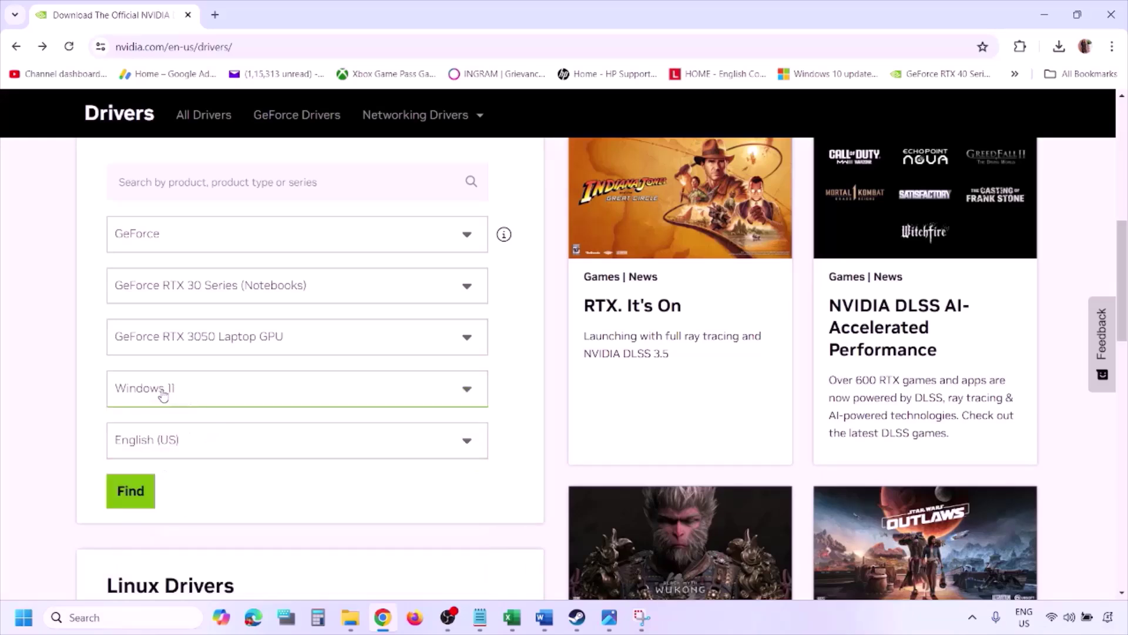
left_click(131, 492)
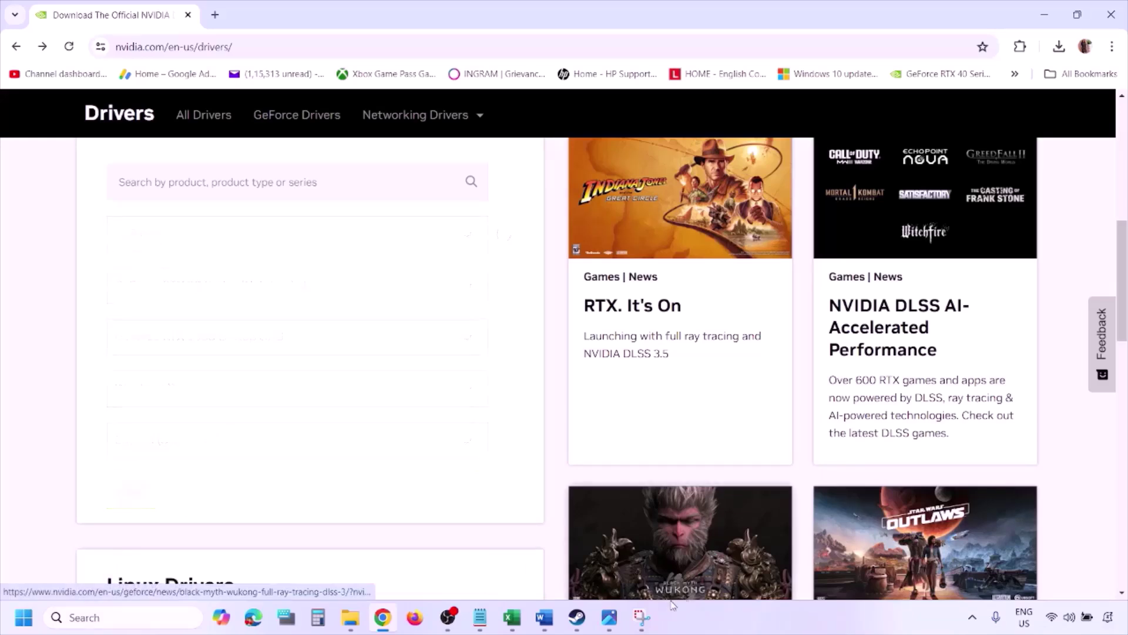
Switch to Photos, view the driver download and clean installation screenshots 1.png through 5.png, then open the computer's power options
left_click(609, 617)
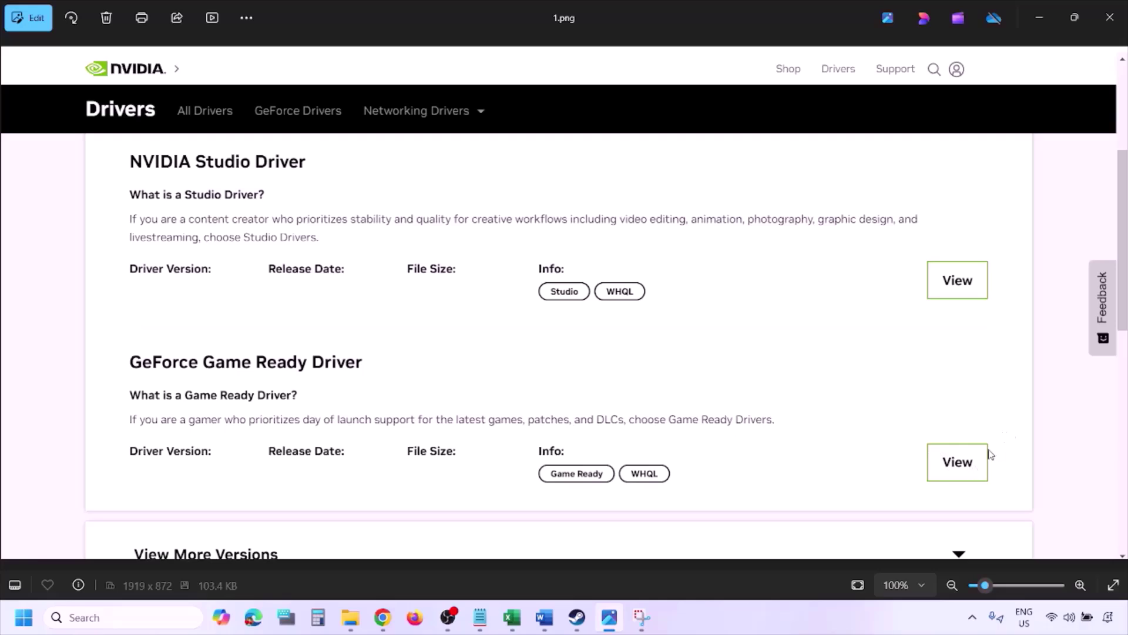
key("Right")
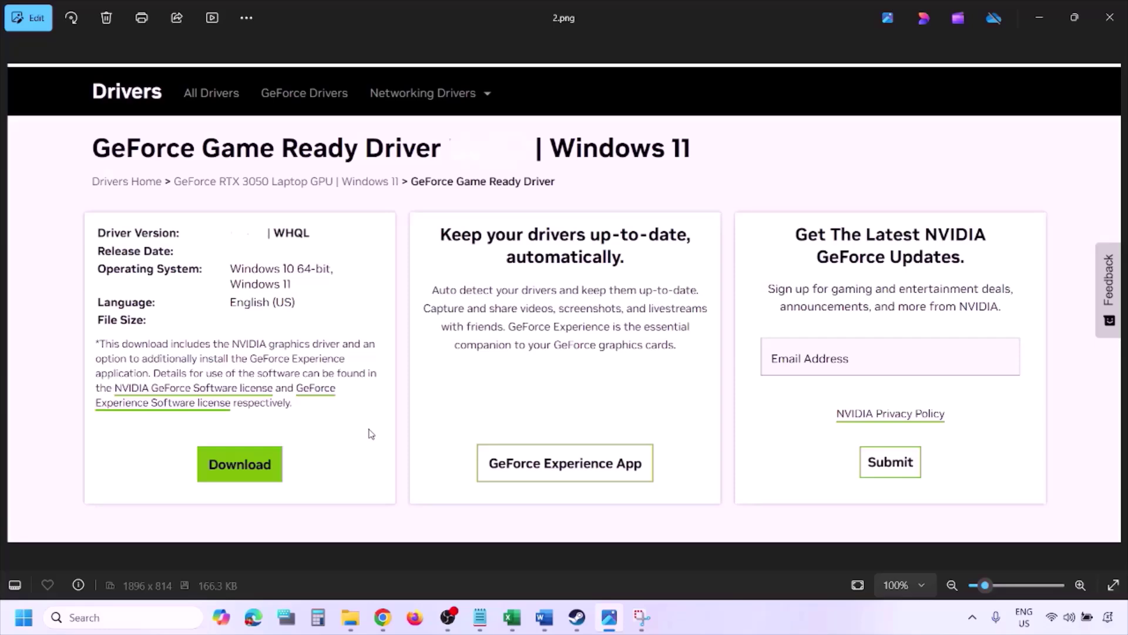
key("Right")
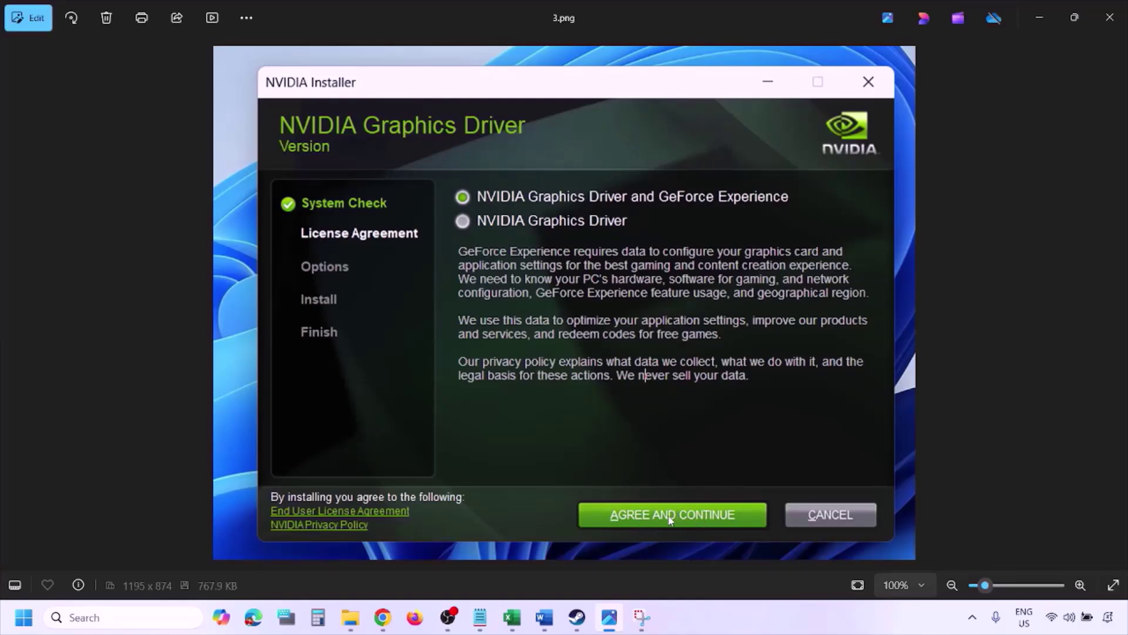
key("Right")
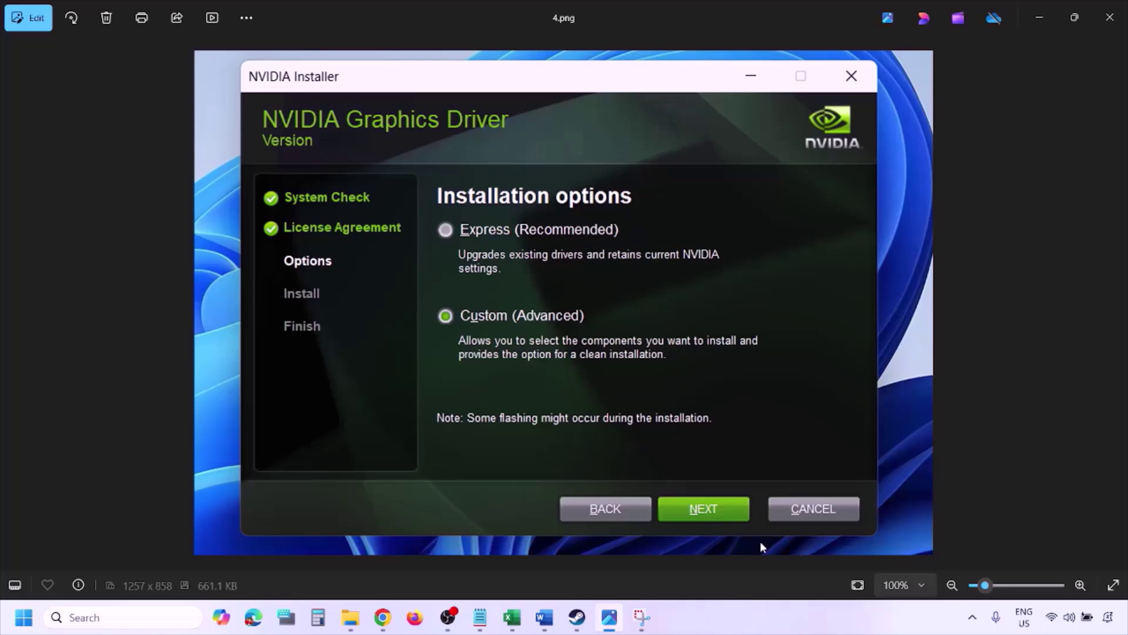
key("Right")
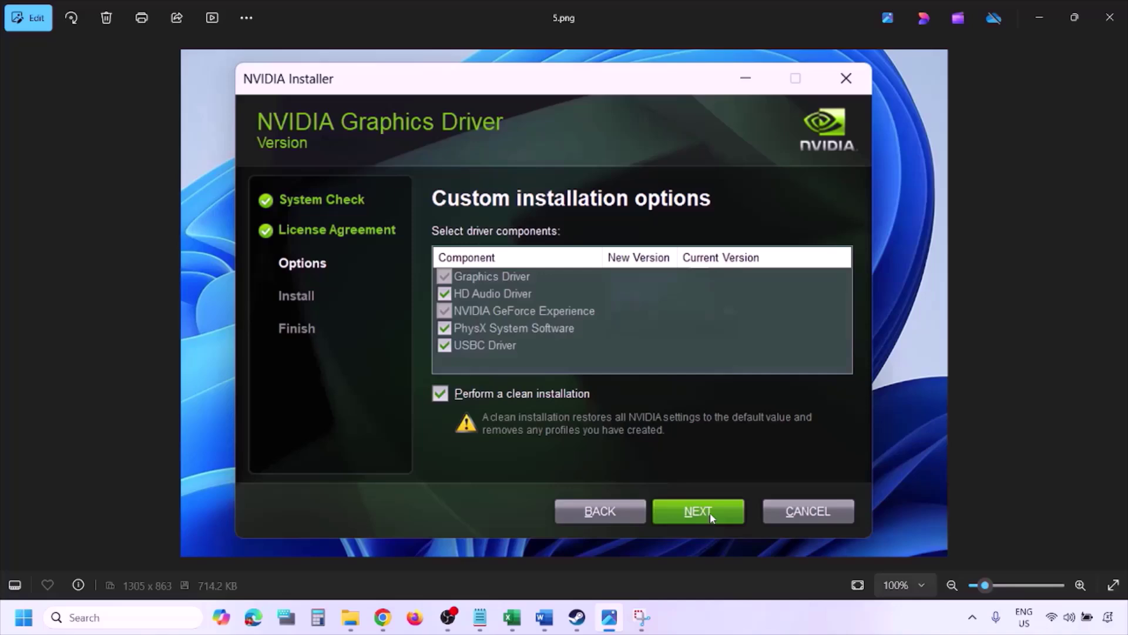
left_click(24, 617)
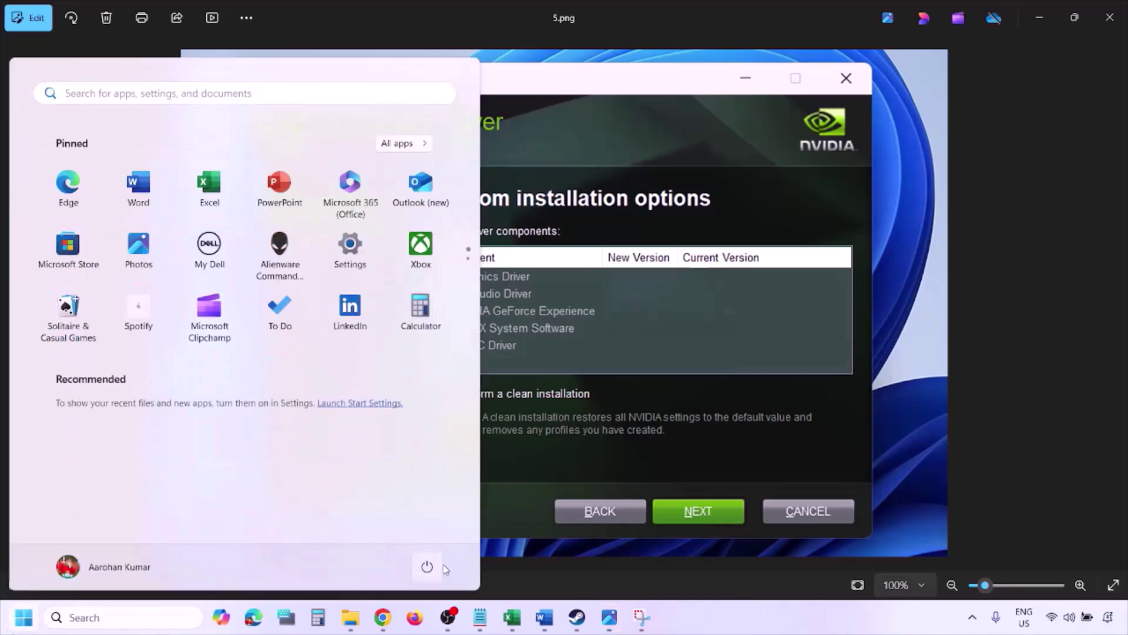
left_click(427, 567)
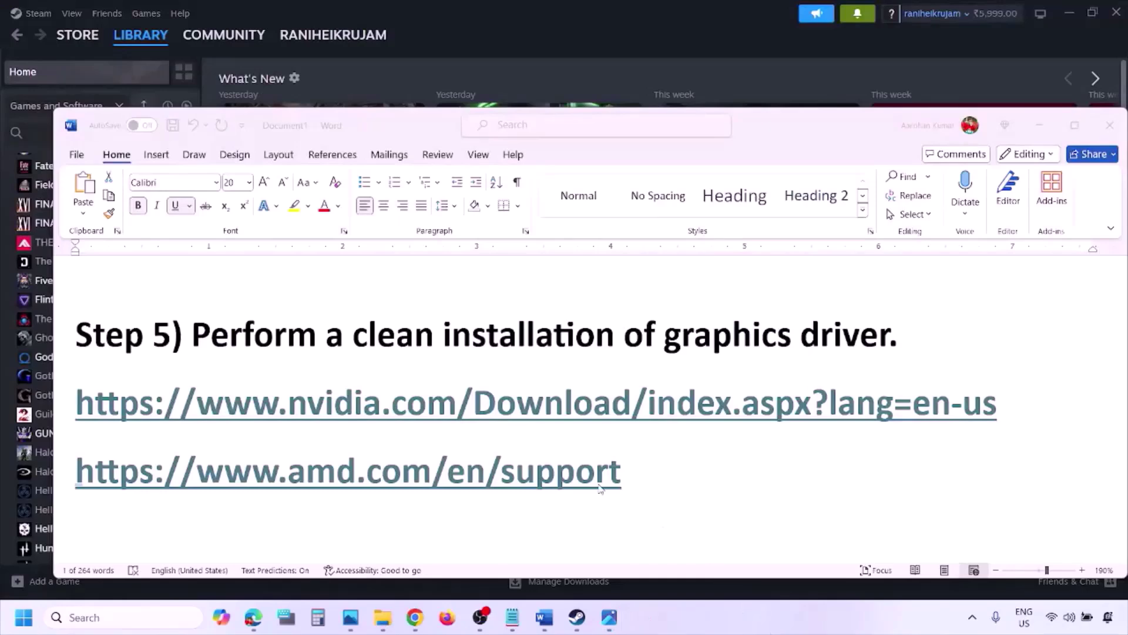
Highlight the AMD support link in the Word document, then view the computer's power options and dismiss them
left_click(668, 472)
triple_click(642, 473)
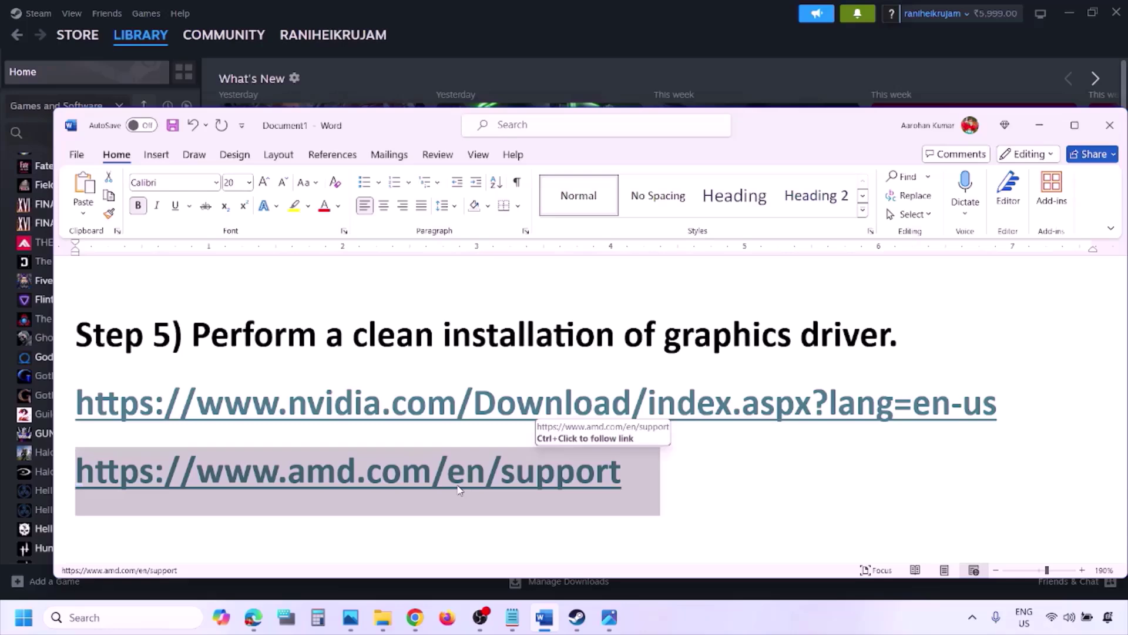
left_click(24, 617)
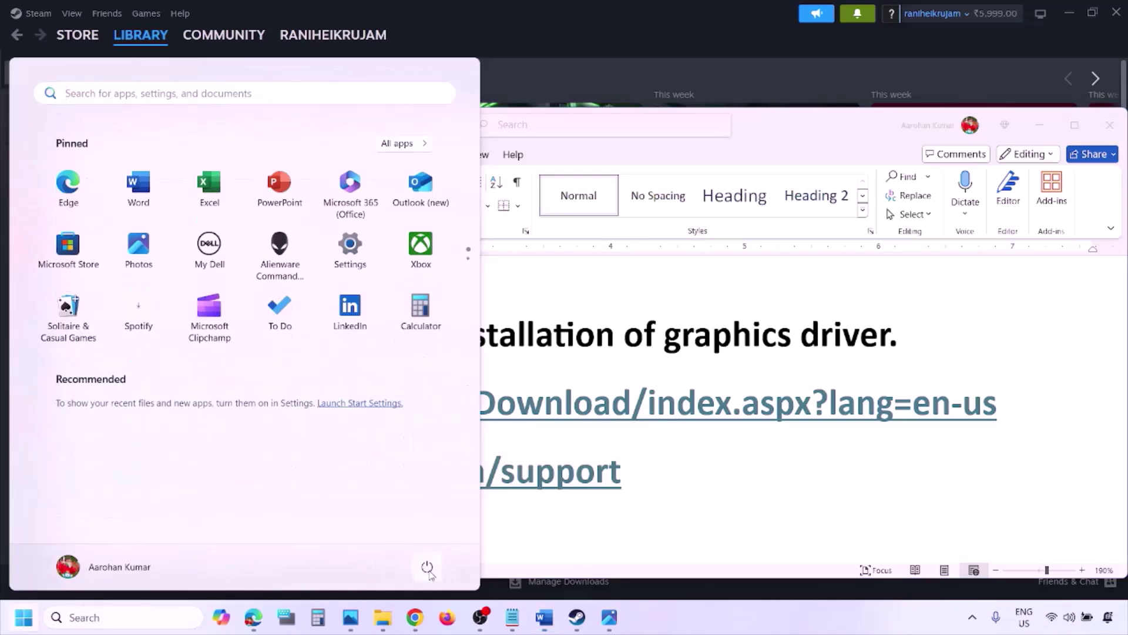
left_click(427, 568)
left_click(713, 619)
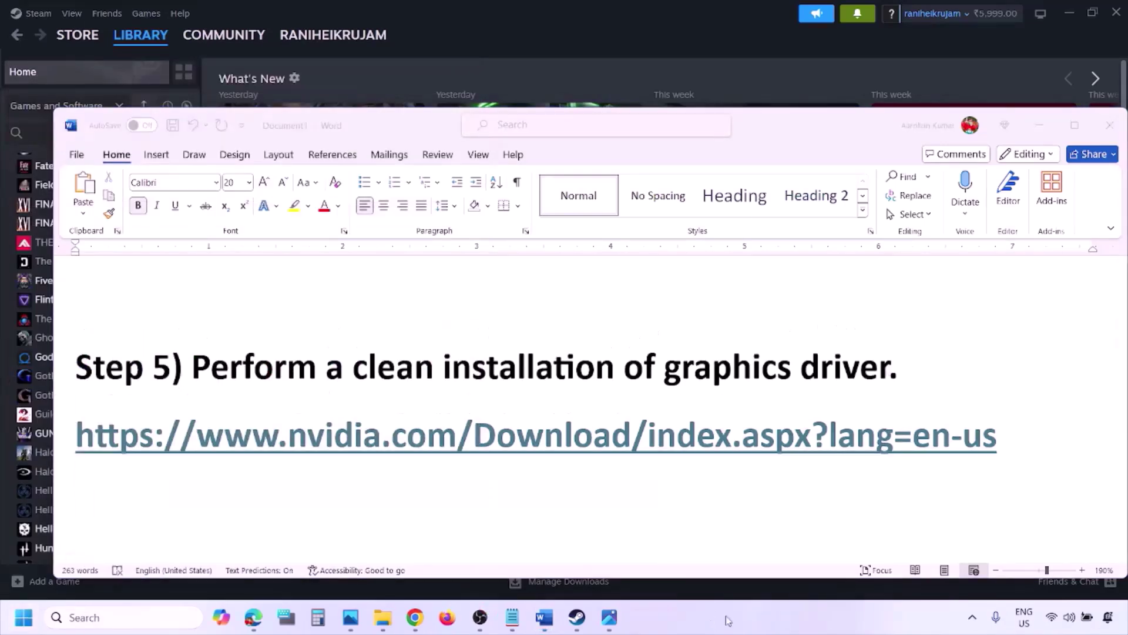
scroll(529, 403, "down", 5)
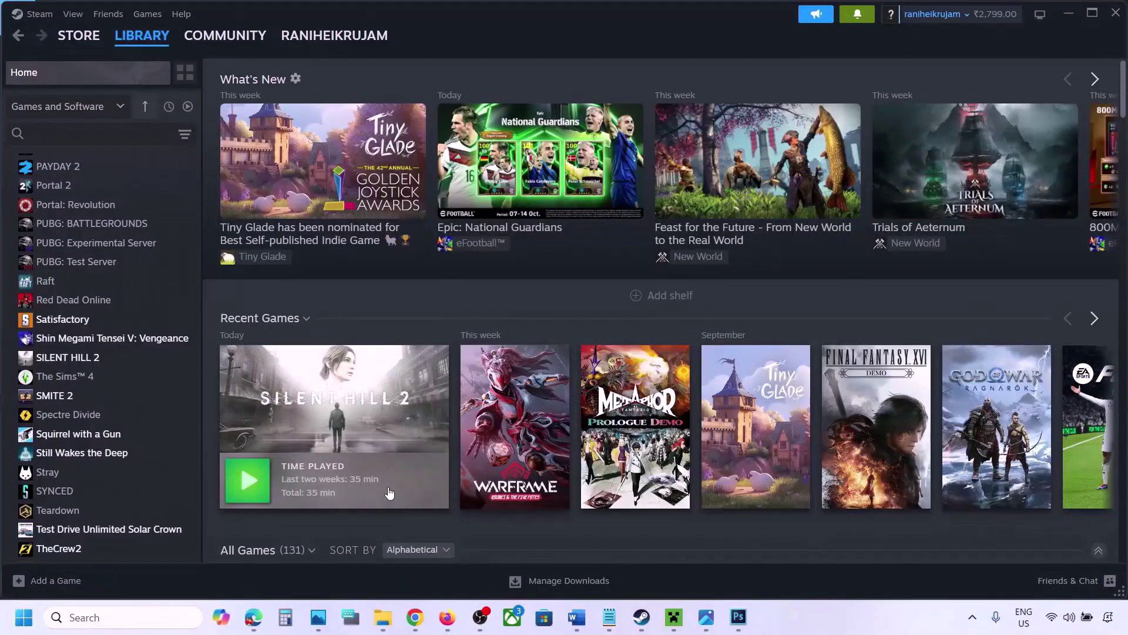
Search Windows for "graphics" and open Graphics settings
left_click(91, 616)
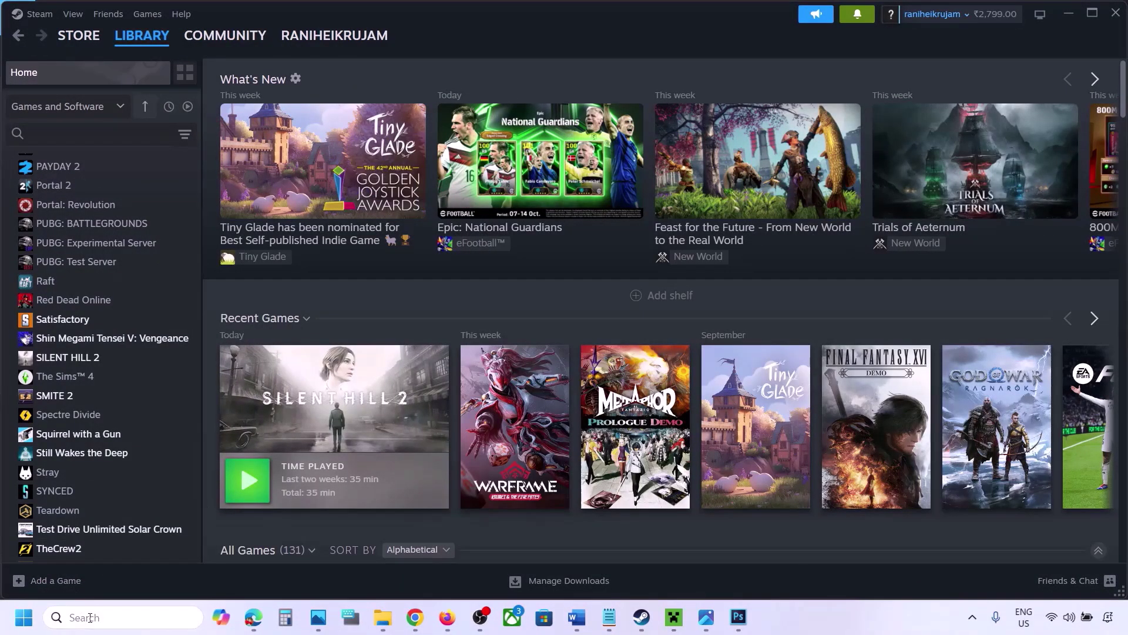
type("graphics")
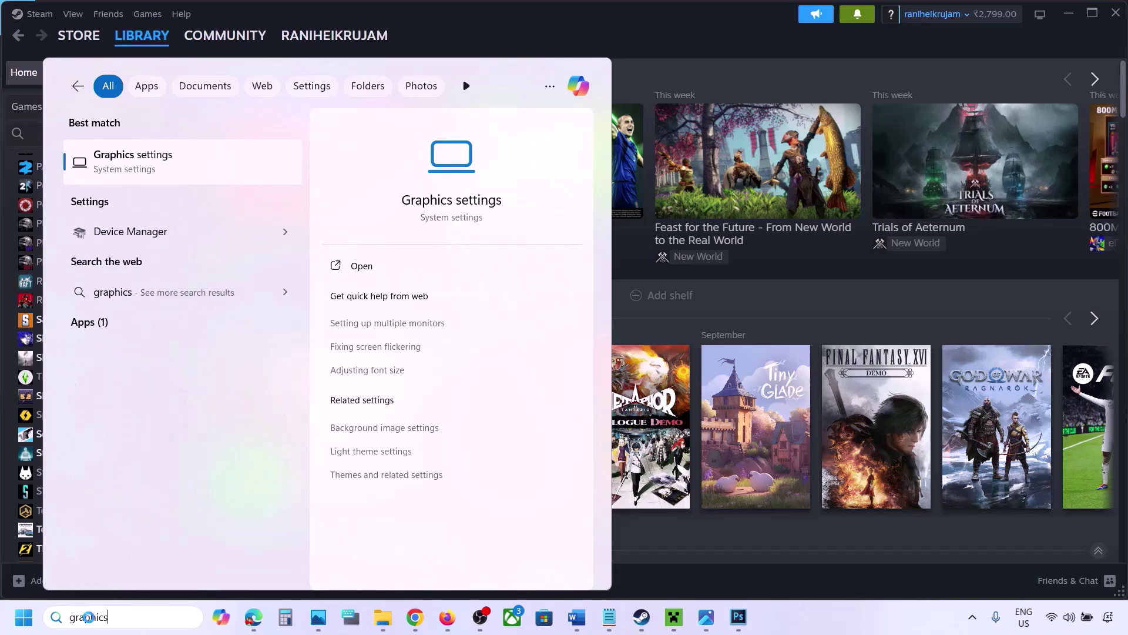
left_click(139, 162)
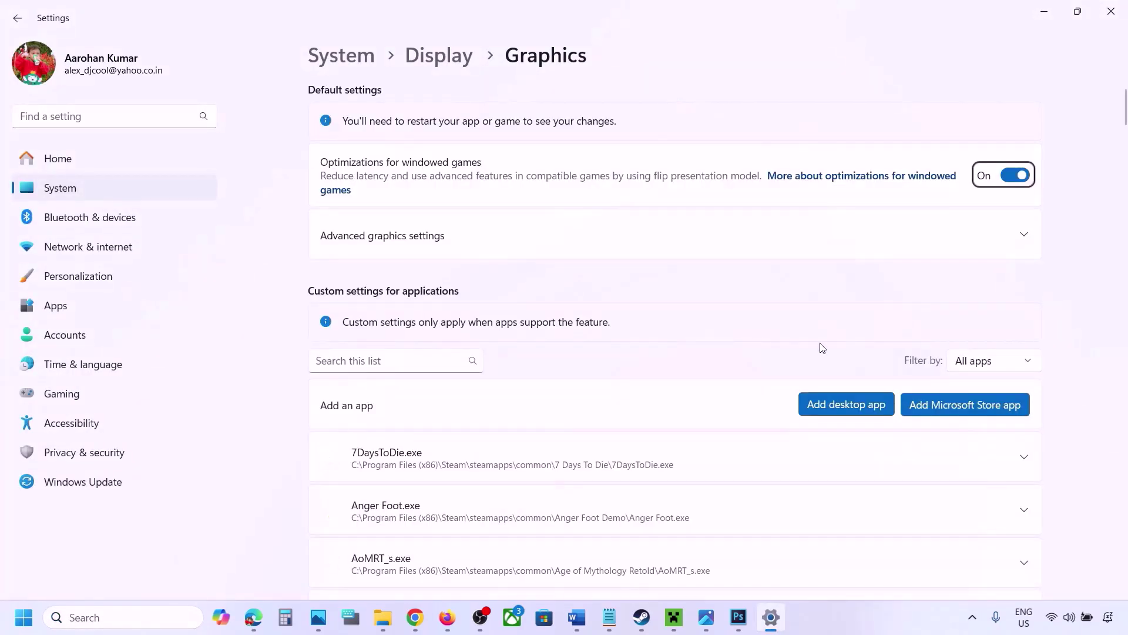
Start adding a desktop app to the custom graphics settings, browse to Steam's common folder, then cancel the selection
left_click(852, 406)
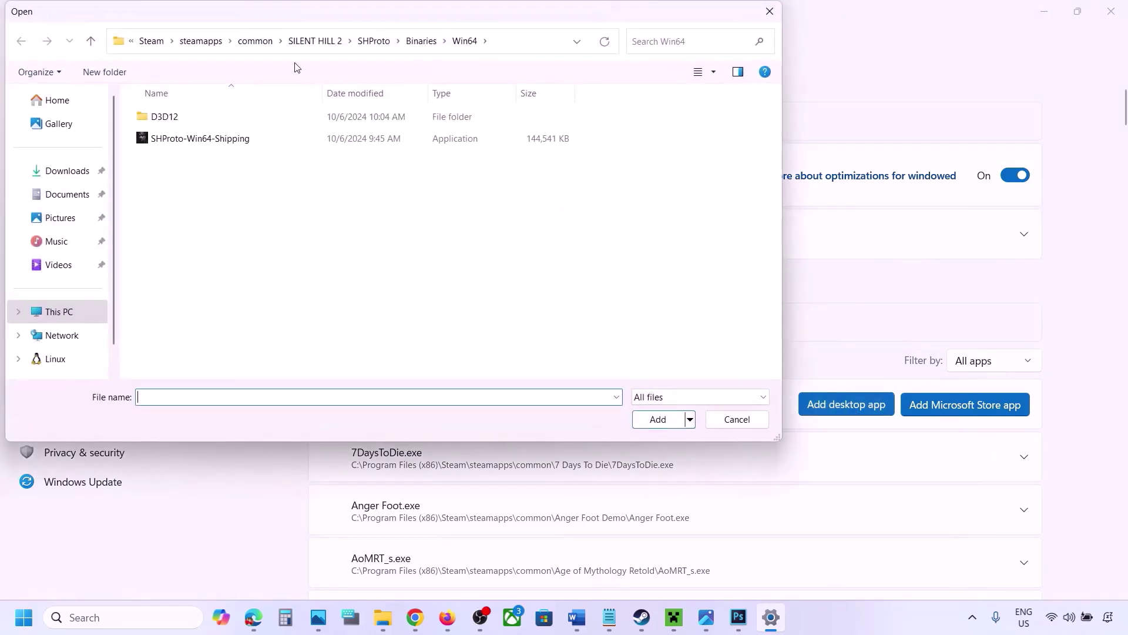
left_click(255, 41)
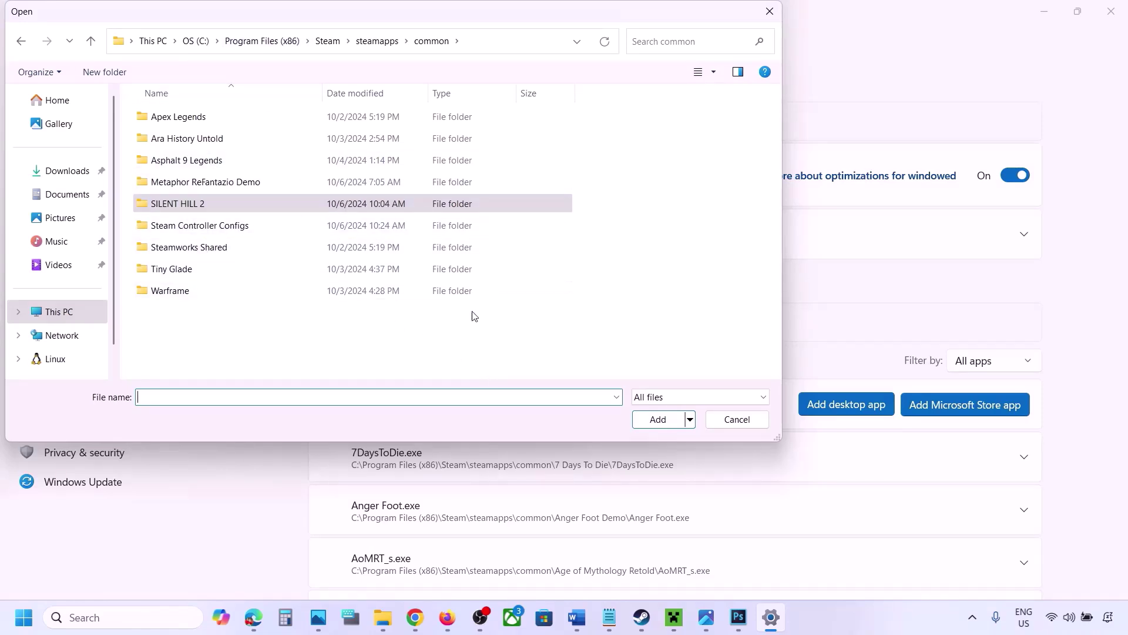
left_click(724, 421)
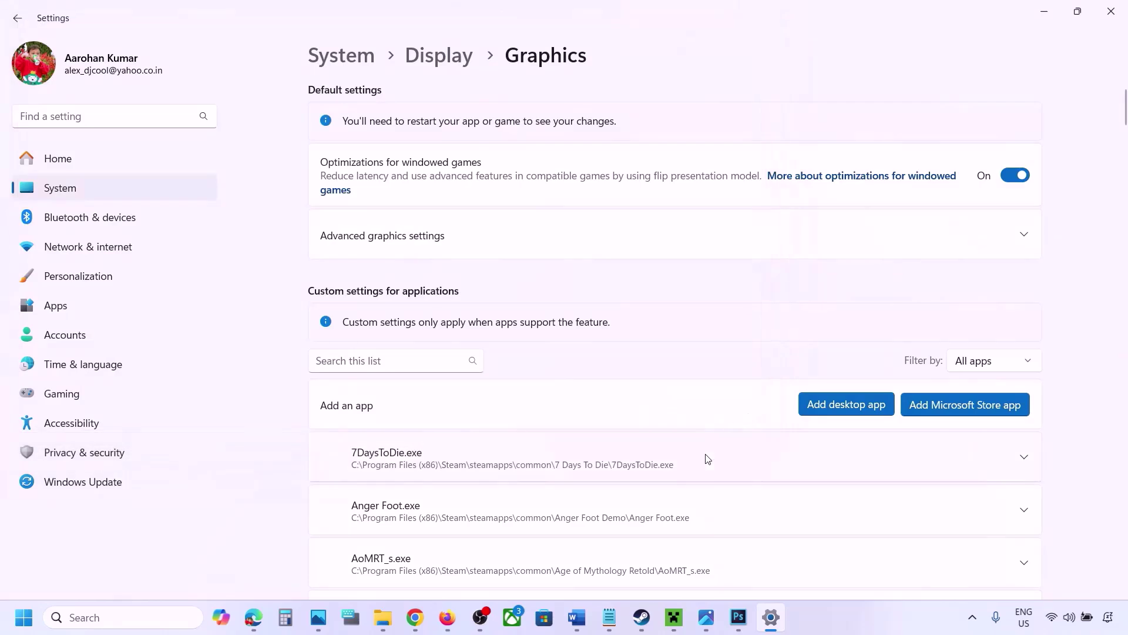
Set the GPU preference of ChainedTogether-Win64-Shipping.exe to High Performance (NVIDIA GeForce RTX 3050 Laptop GPU)
scroll(708, 459, "down", 2)
scroll(707, 458, "down", 7)
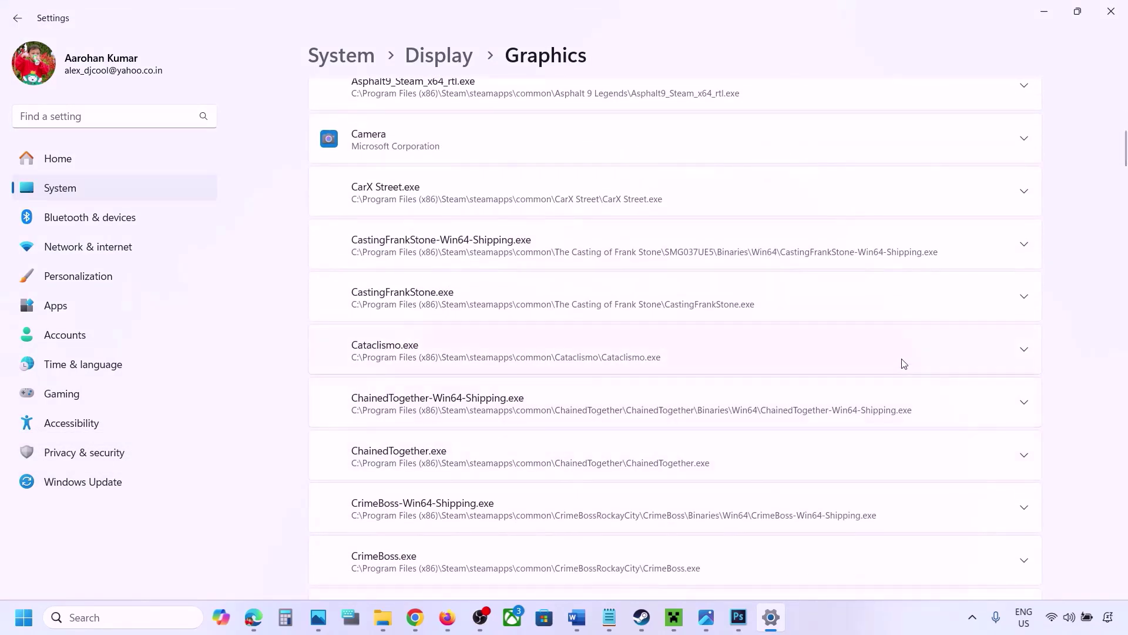
left_click(1024, 410)
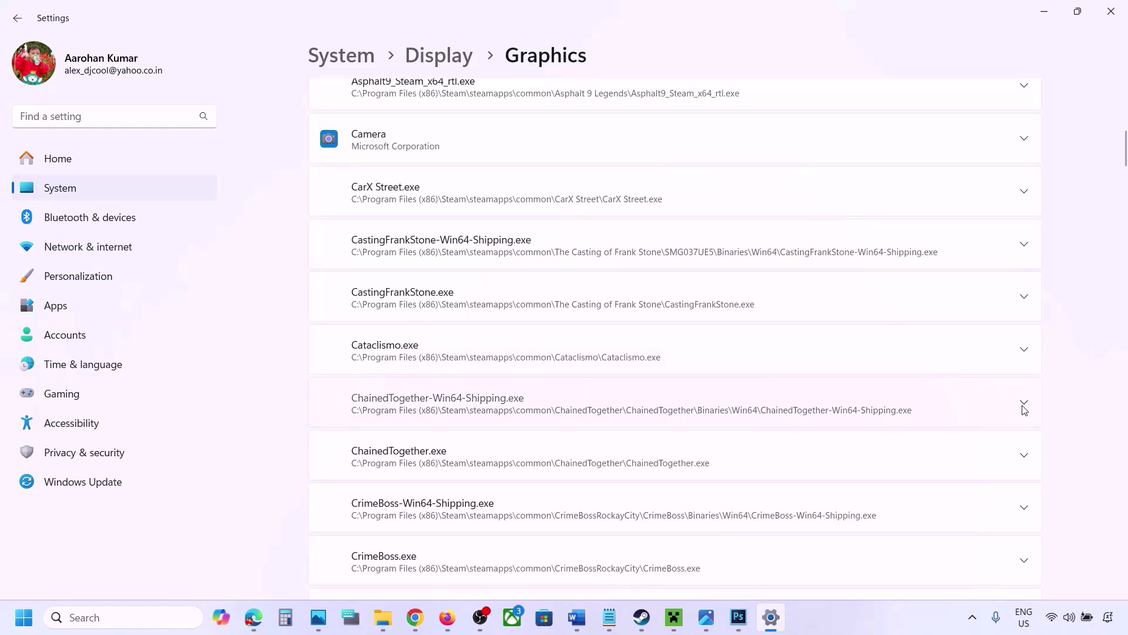
left_click(955, 450)
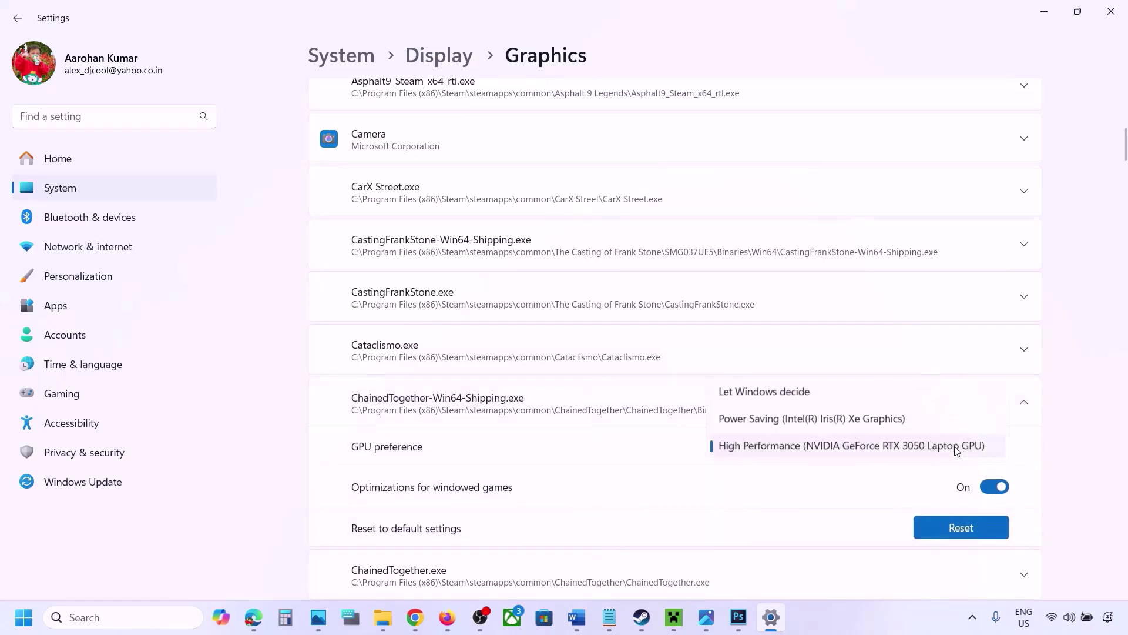
left_click(893, 448)
left_click(866, 607)
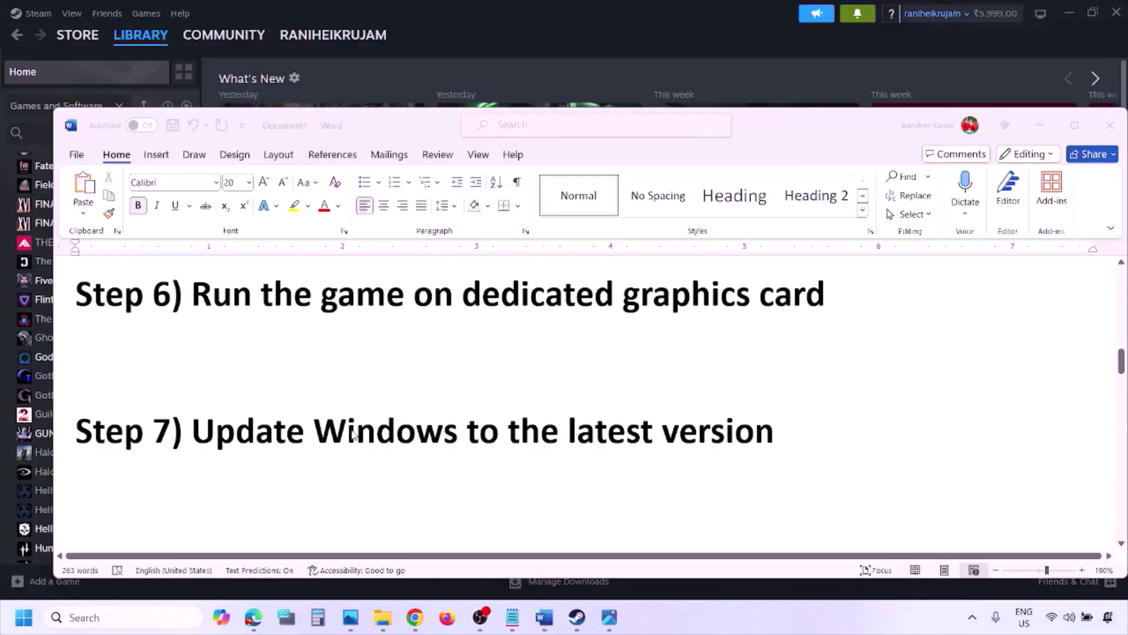
Highlight the Step 7 text in the document, check for Windows updates in Settings, and open the computer's power options
left_click(263, 424)
left_click_drag(201, 430, 758, 435)
key("super+i")
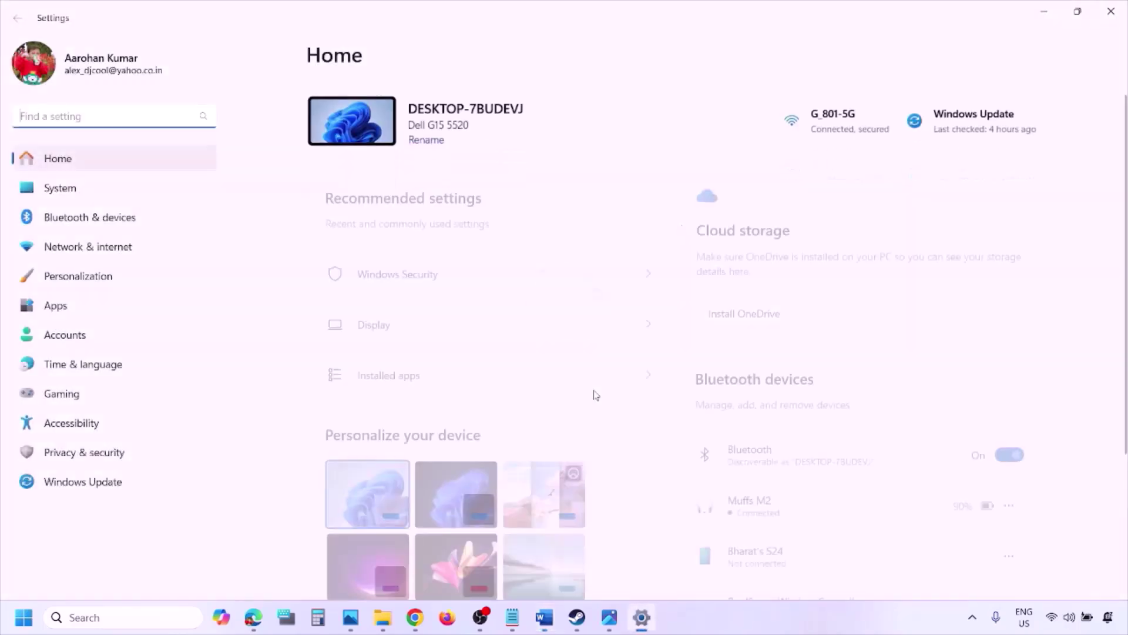
left_click(94, 483)
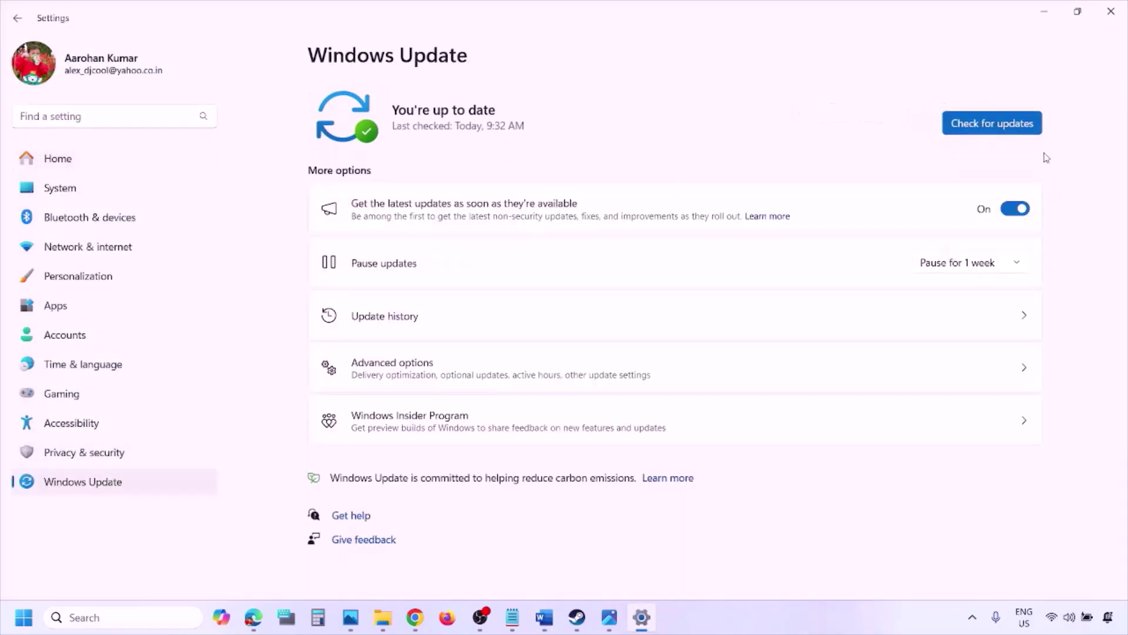
left_click(992, 124)
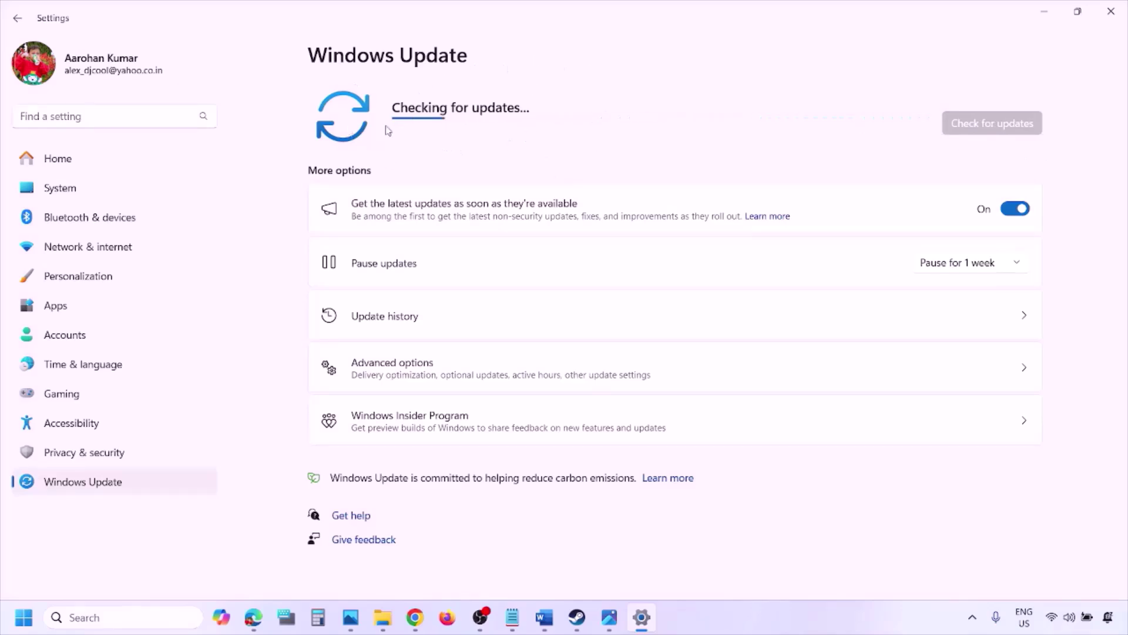
left_click(23, 617)
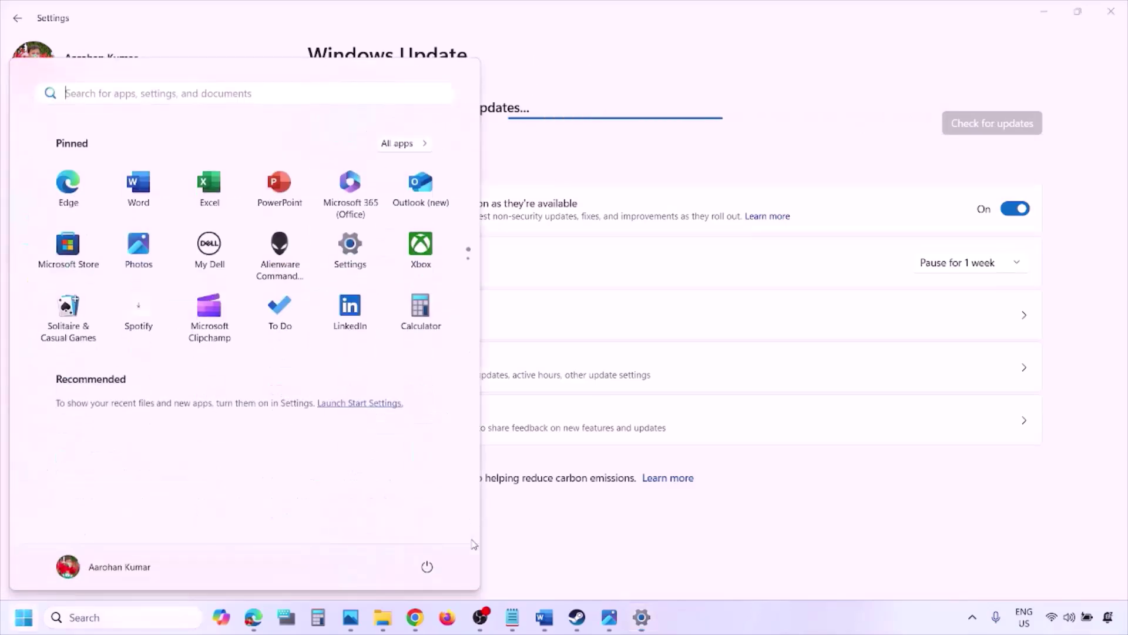
left_click(427, 566)
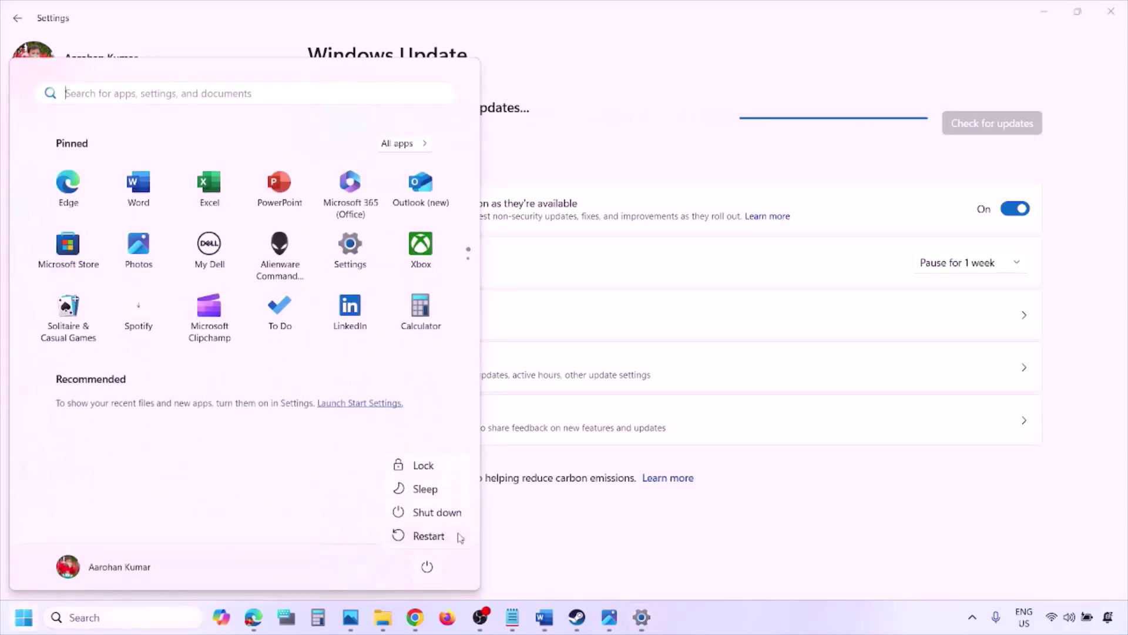
Copy the Step 8 Visual C++ link from the Word document and open it in a new Chrome window
left_click(546, 623)
scroll(495, 460, "down", 3)
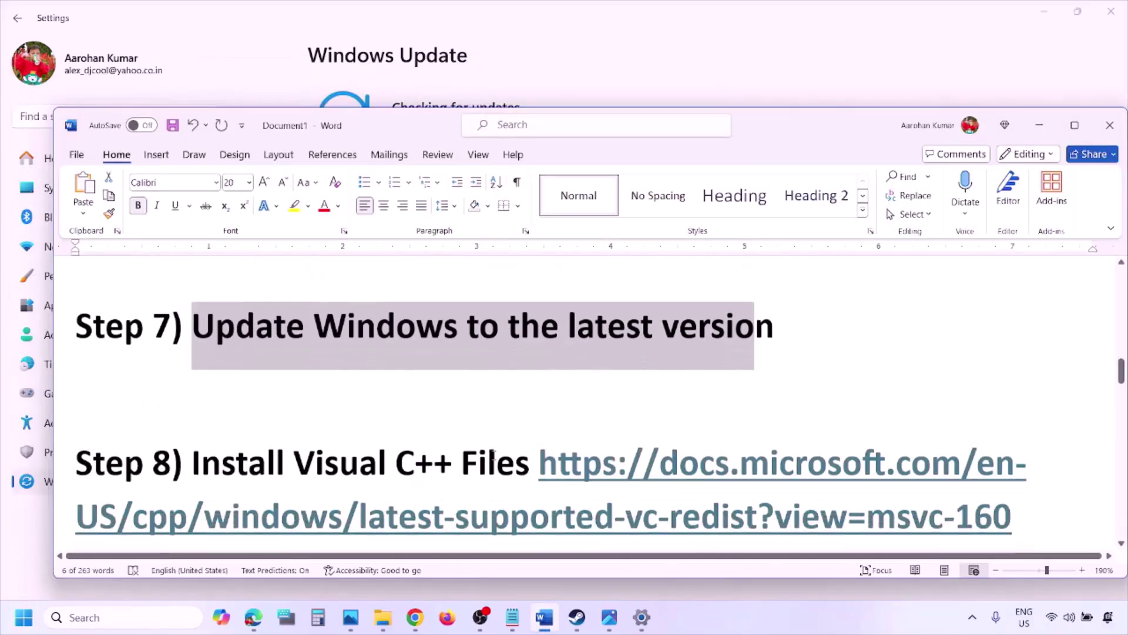
left_click_drag(1030, 490, 645, 442)
key("ctrl+c")
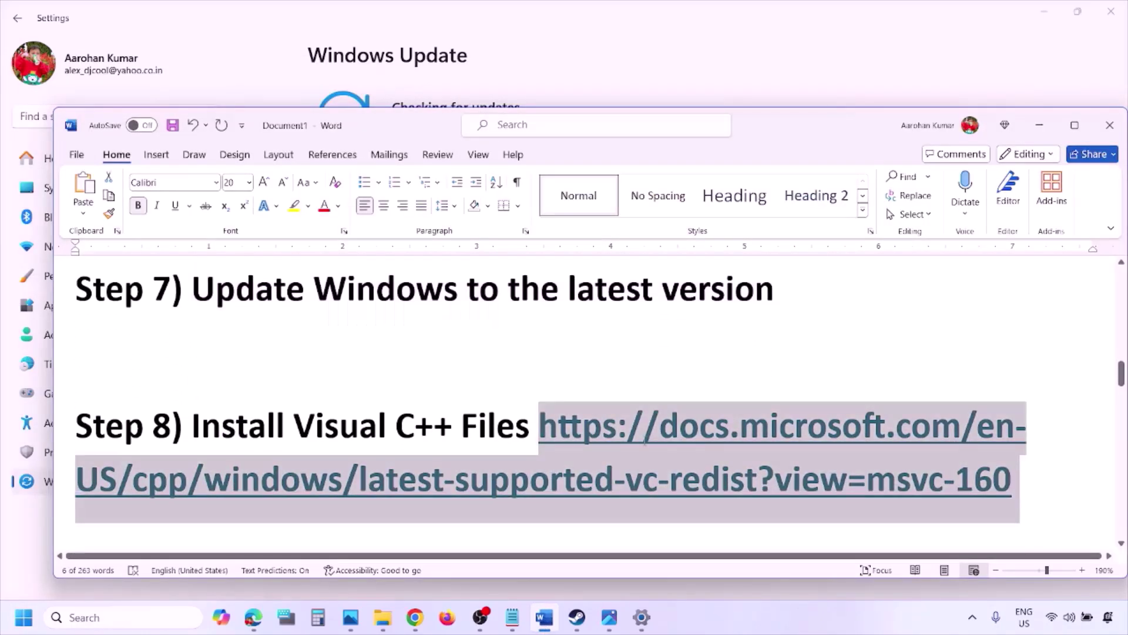
right_click(415, 617)
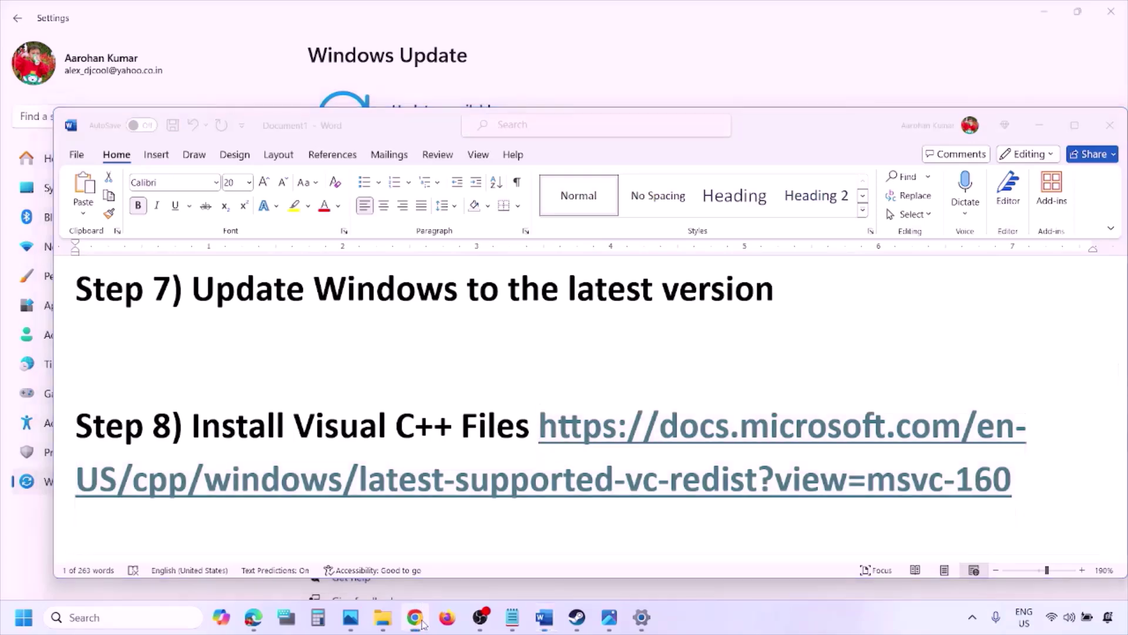
left_click(369, 479)
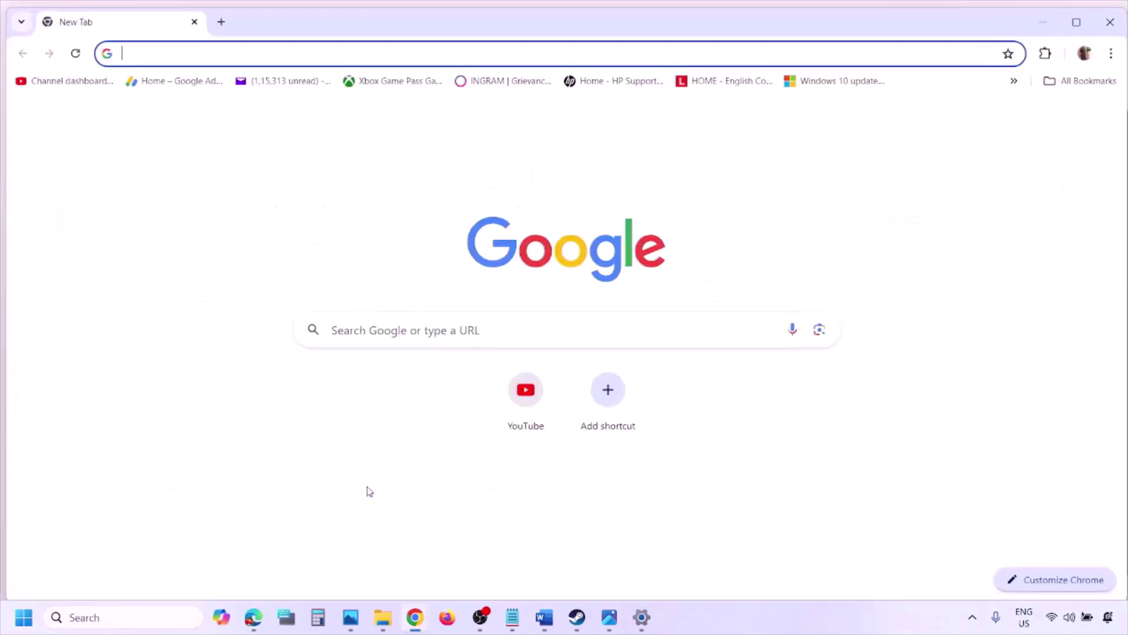
key("ctrl+v")
key("Return")
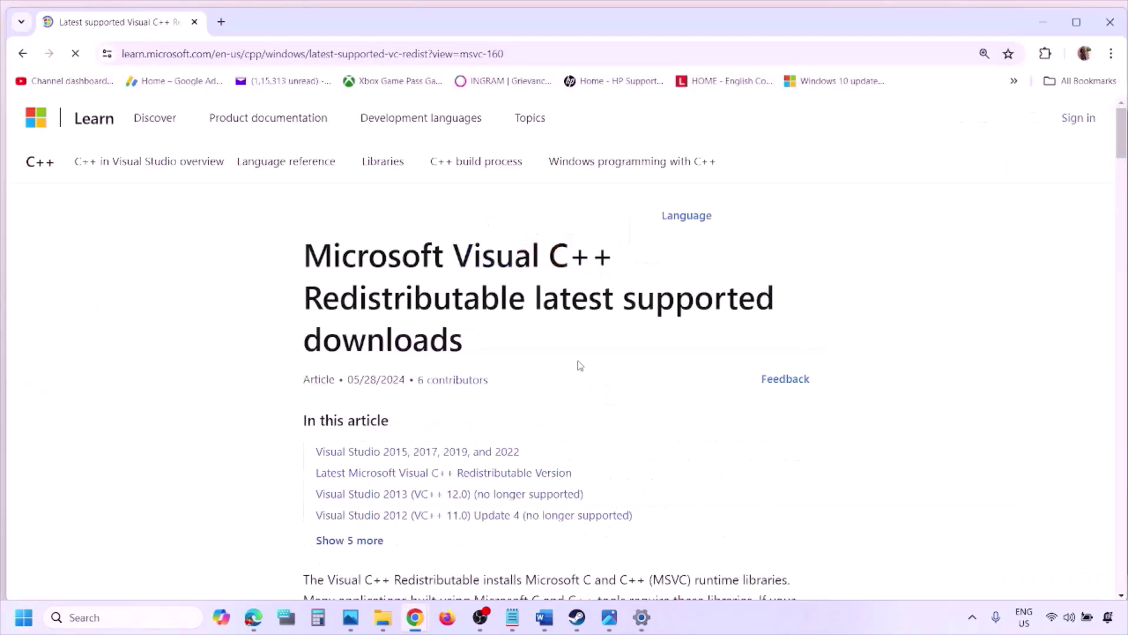
Download the X86 Visual C++ Redistributable from the latest version table and start its repair in the installer
scroll(491, 346, "down", 5)
scroll(491, 346, "down", 5)
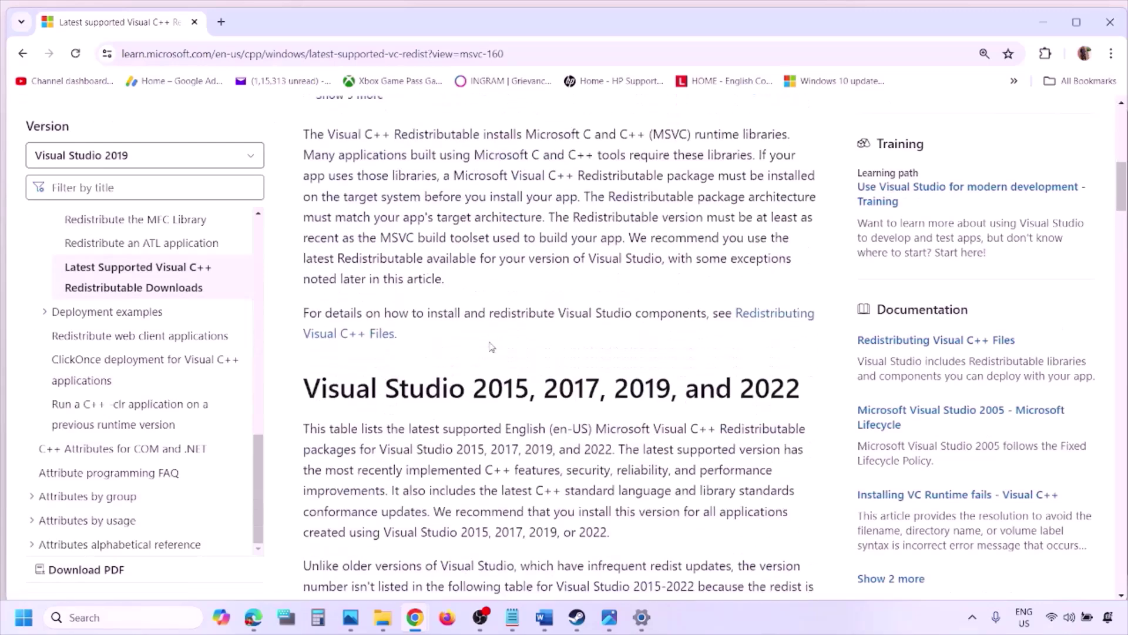
left_click_drag(364, 319, 757, 314)
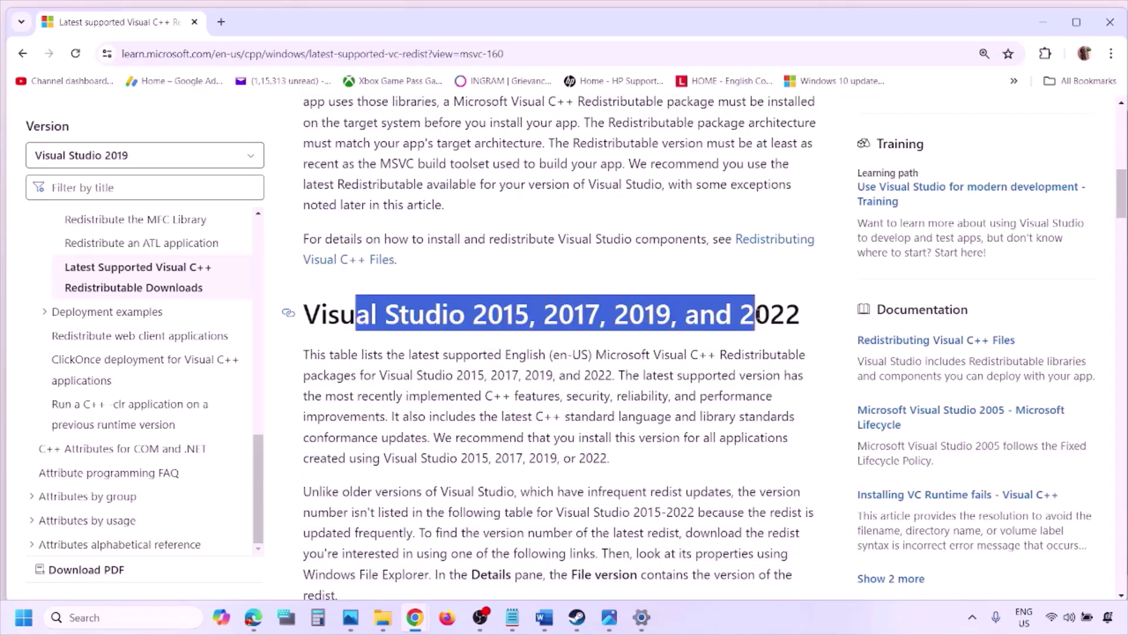
scroll(495, 420, "down", 10)
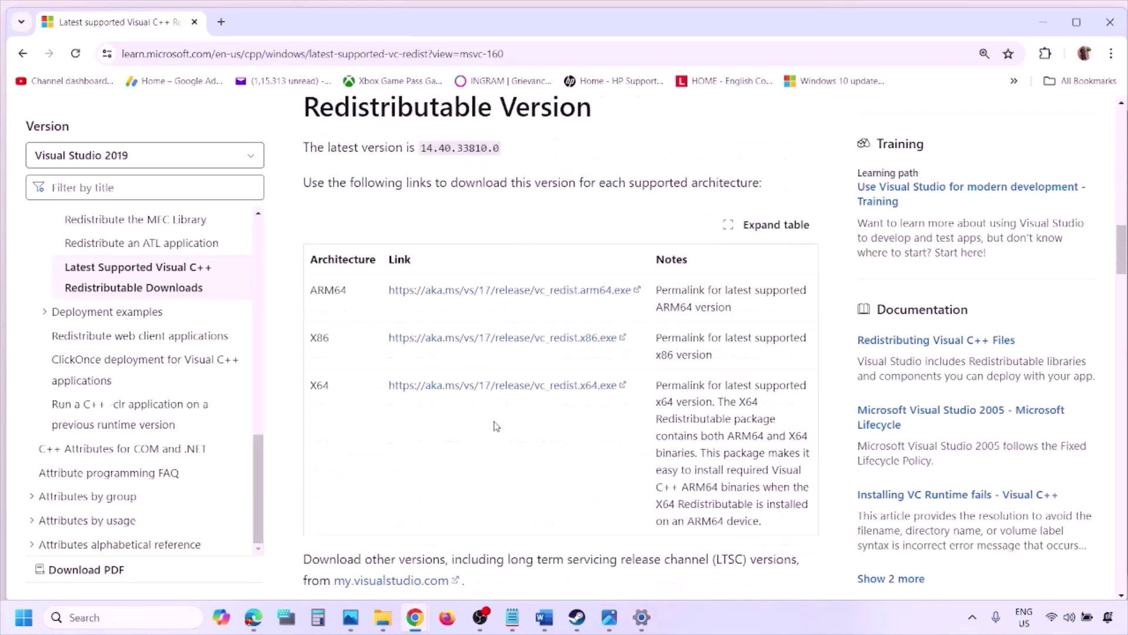
double_click(318, 340)
double_click(323, 366)
left_click_drag(313, 337, 554, 344)
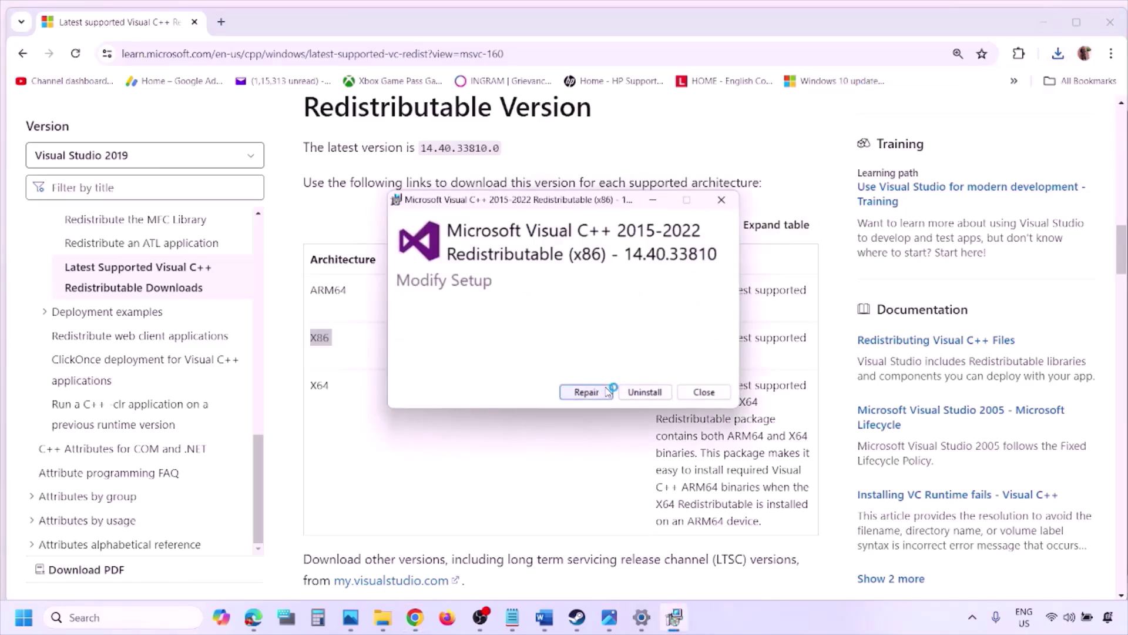
left_click(607, 391)
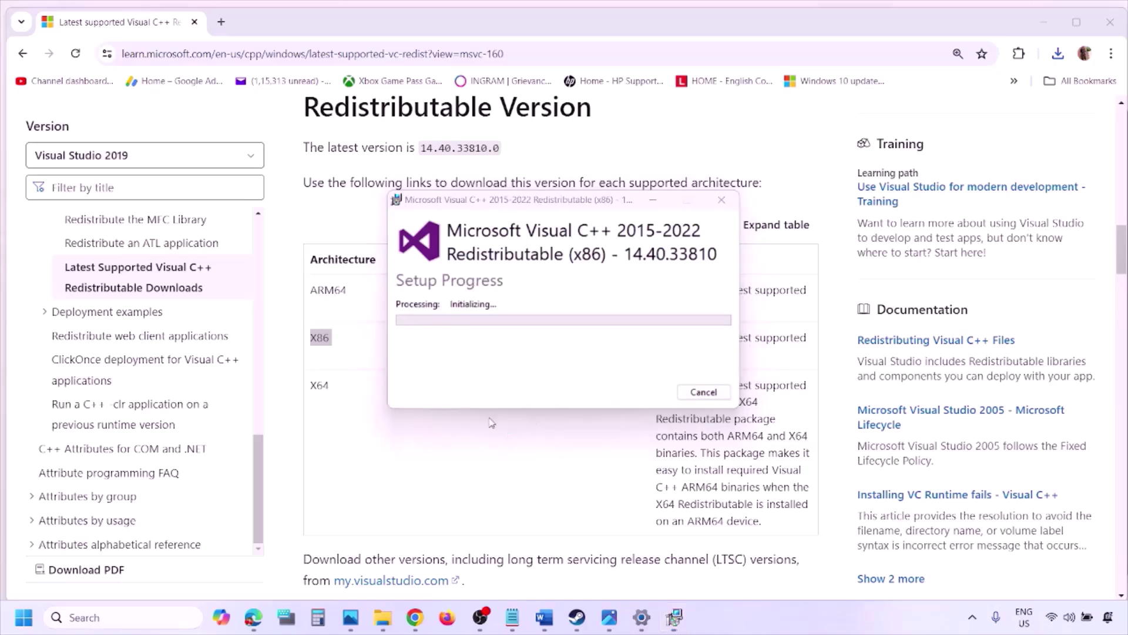
Download the X64 Visual C++ Redistributable, start its repair with VC_redist.x64.exe, and place the two setup windows side by side
double_click(319, 385)
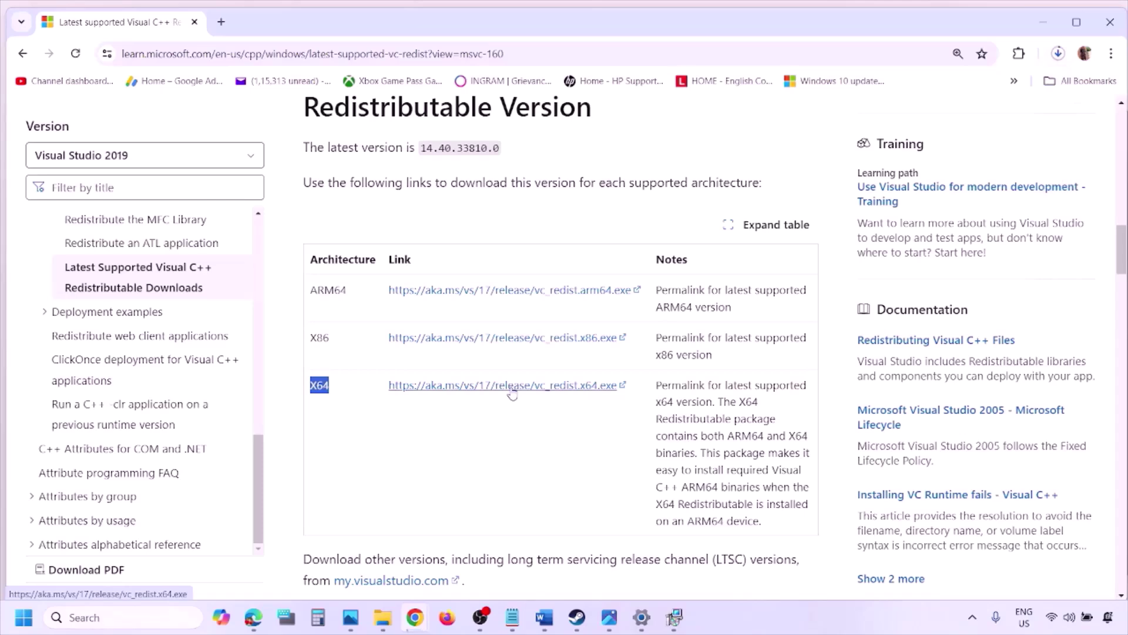
left_click(674, 622)
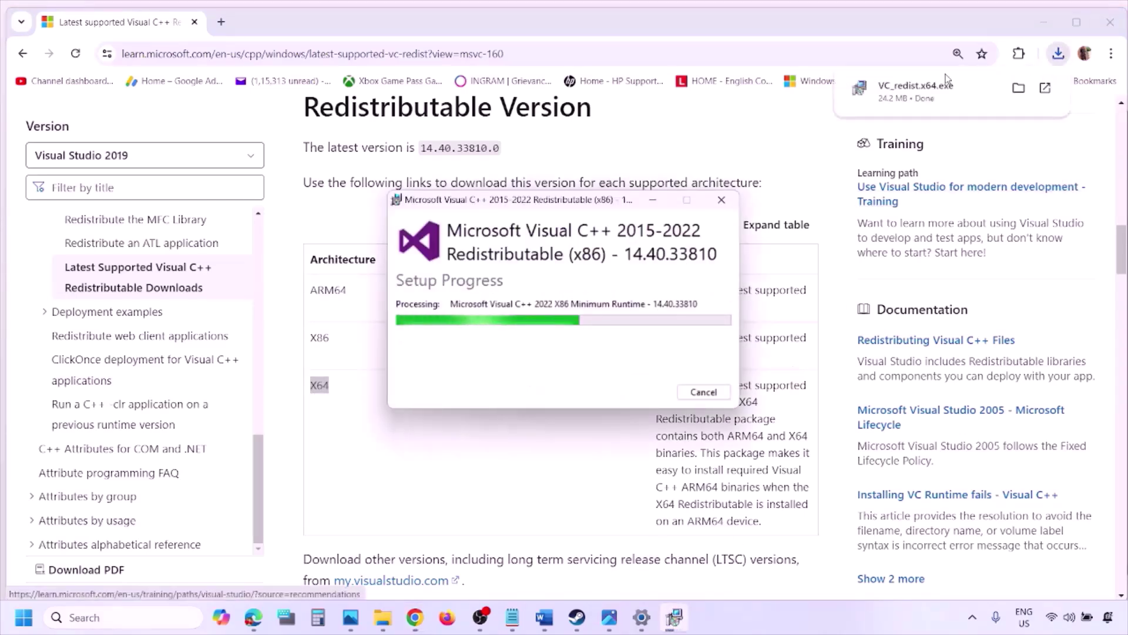
left_click(939, 93)
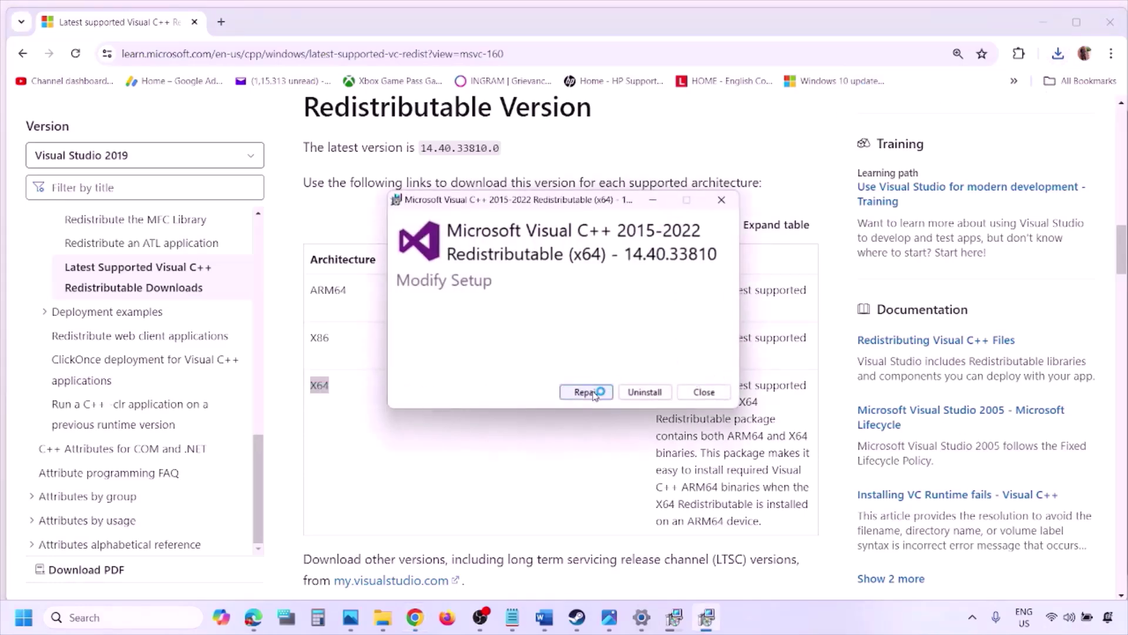
left_click(594, 393)
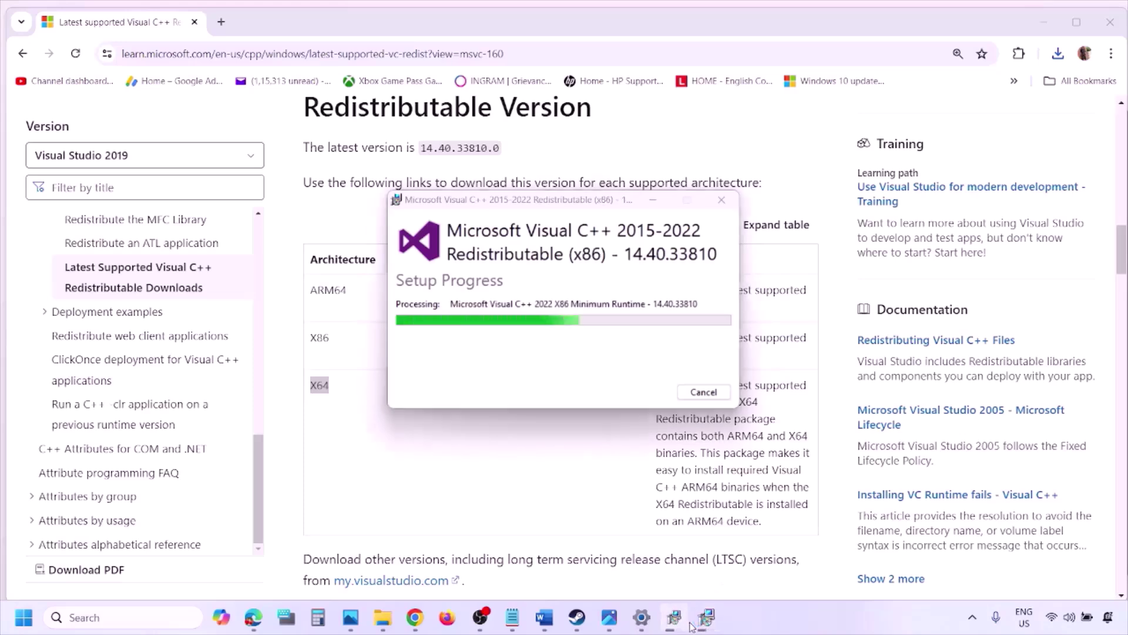
left_click_drag(620, 199, 358, 251)
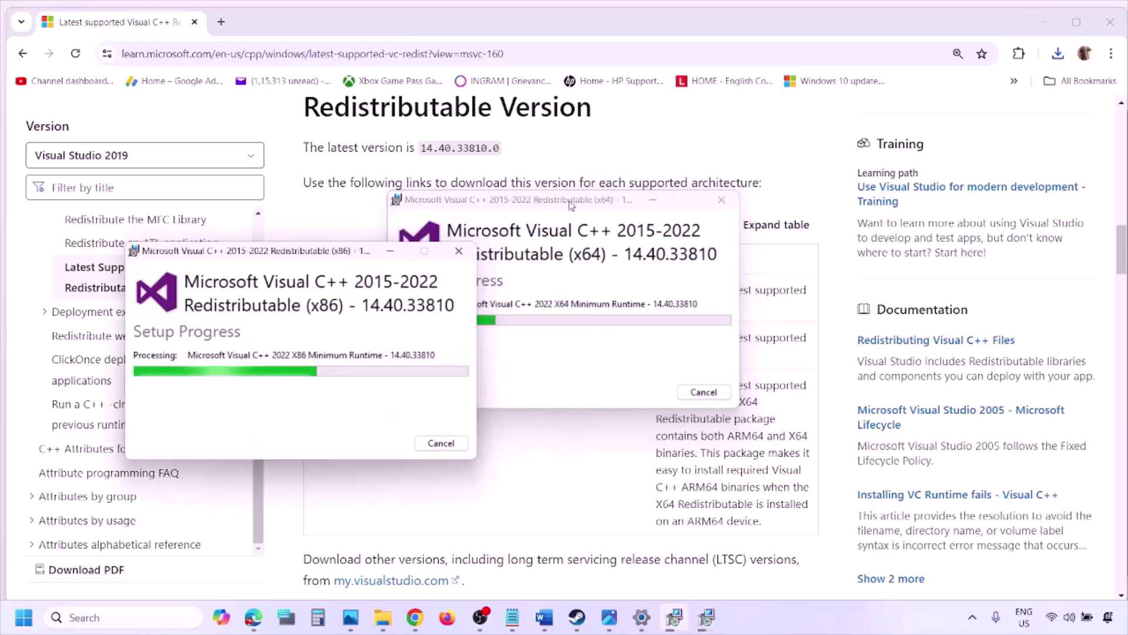
left_click_drag(588, 200, 732, 263)
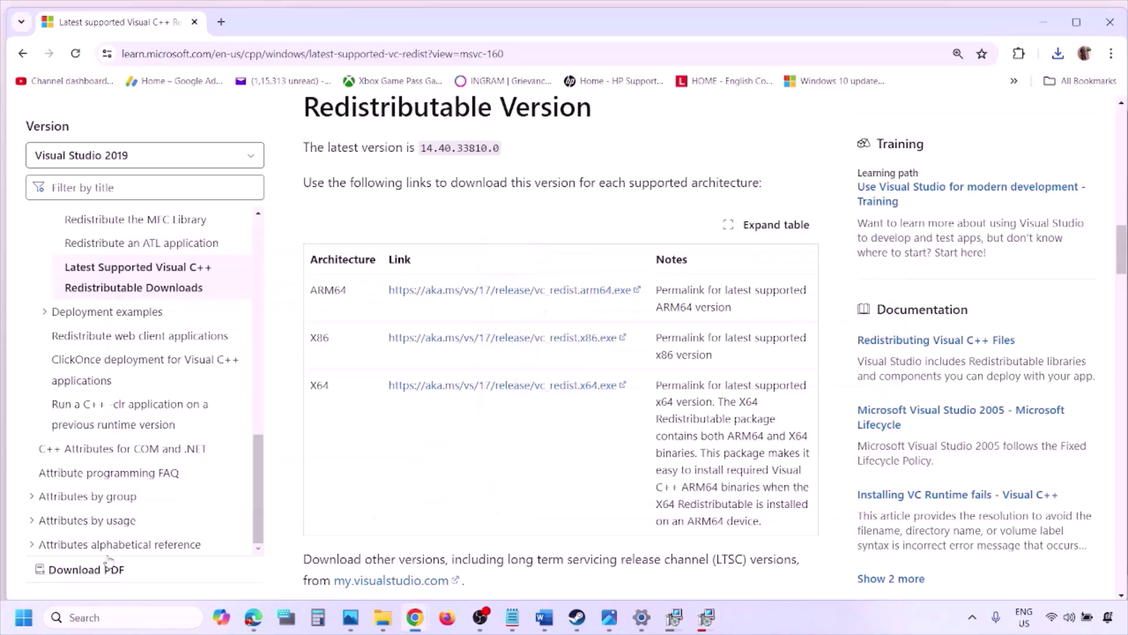
View the computer's power options, including Restart, and dismiss them
left_click(24, 617)
left_click(427, 567)
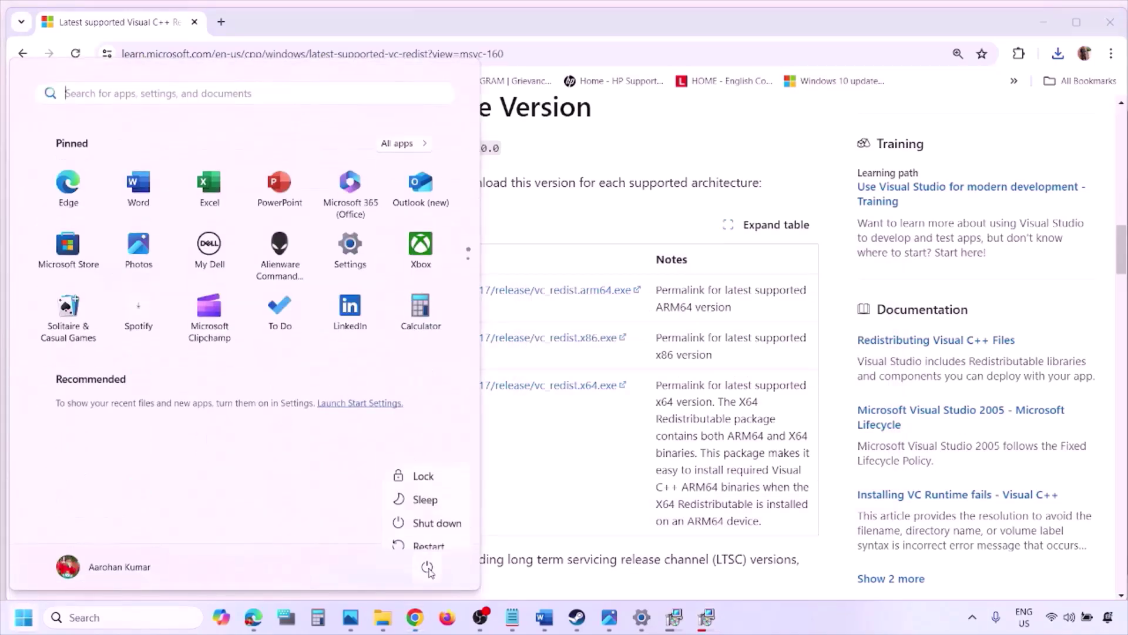
left_click(582, 497)
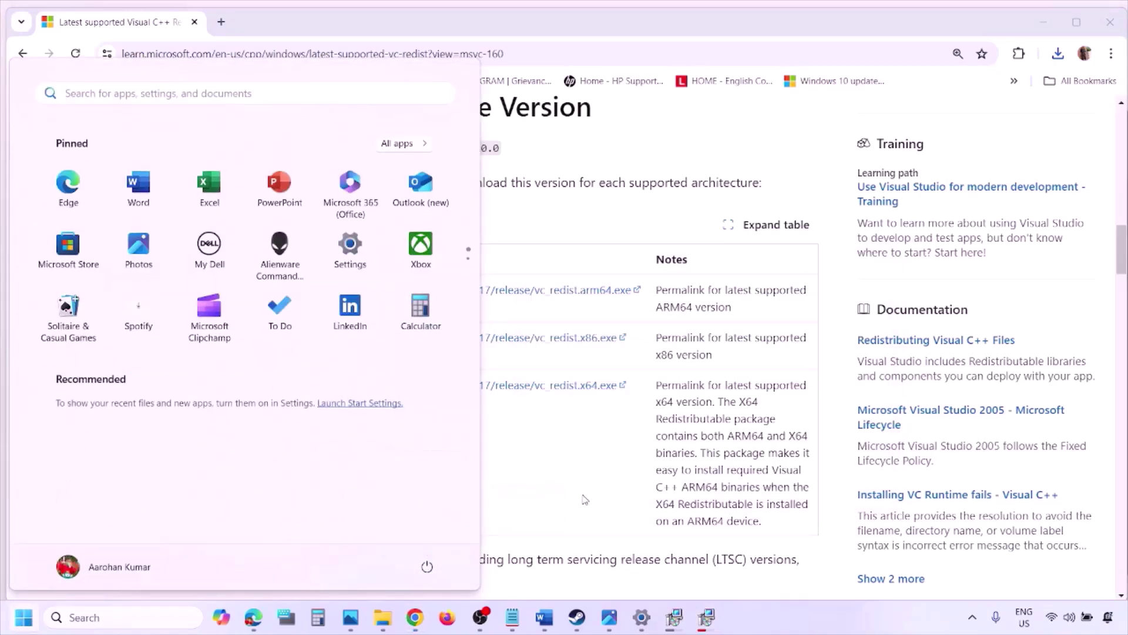
left_click(584, 500)
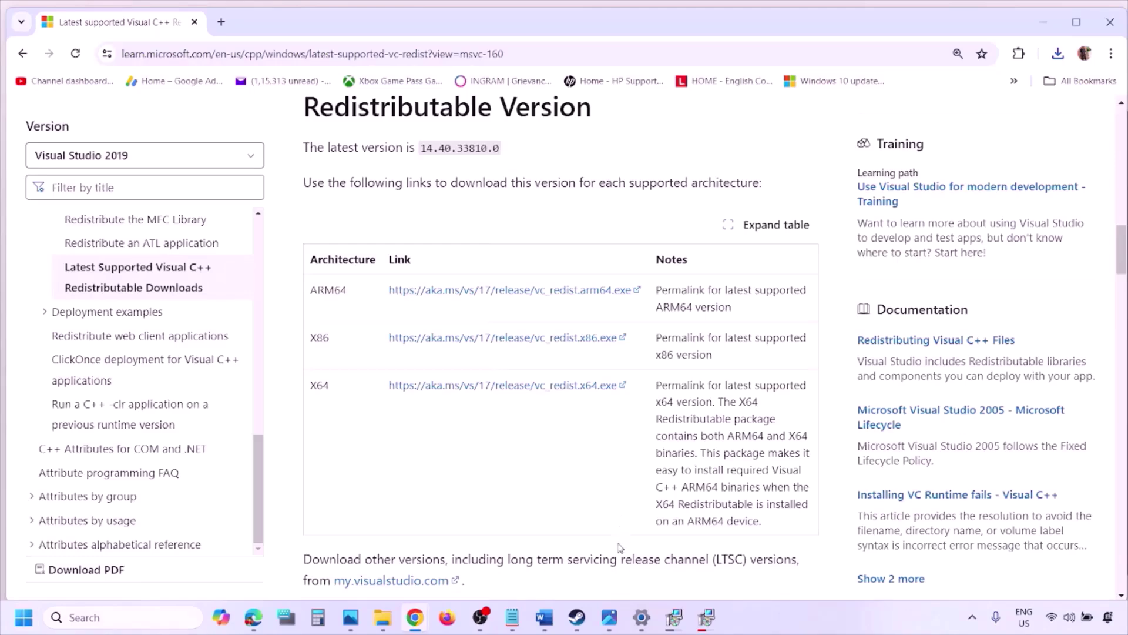
Switch to Word, maximize its window, and highlight the Step 9 advice on unplugging external devices, USB adapters and additional controllers
left_click(544, 617)
scroll(484, 398, "down", 3)
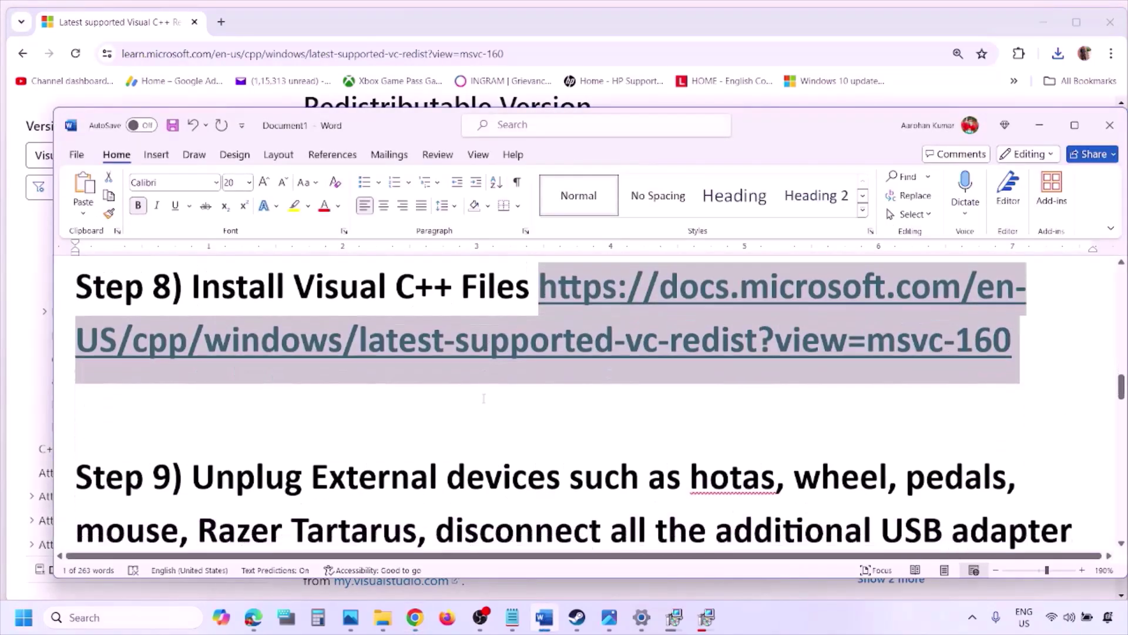
scroll(484, 398, "down", 3)
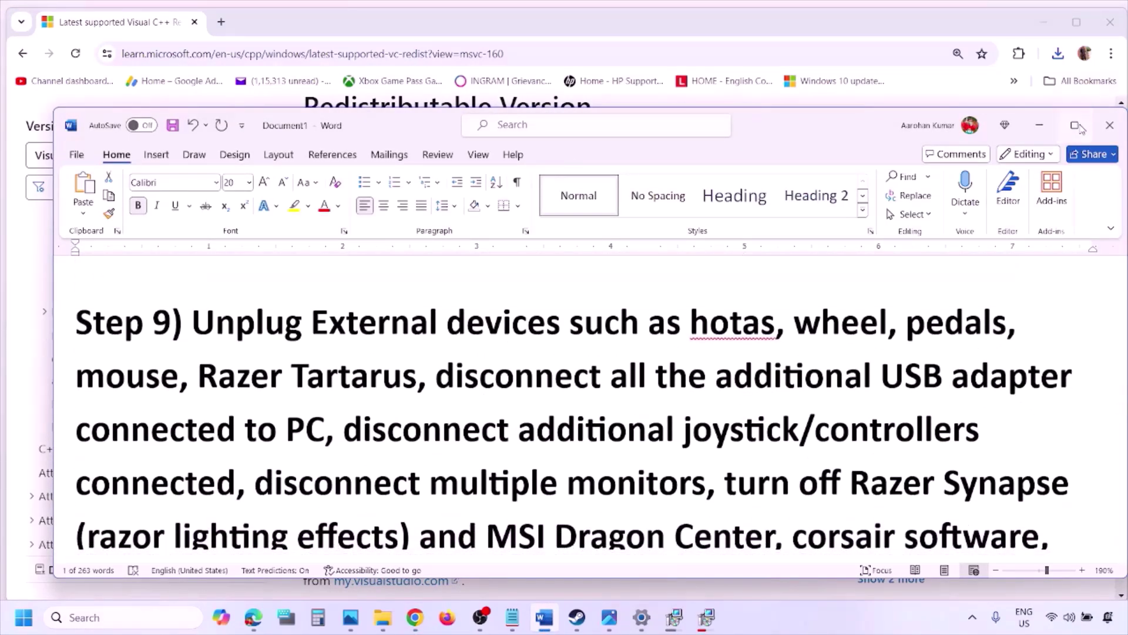
left_click(1076, 125)
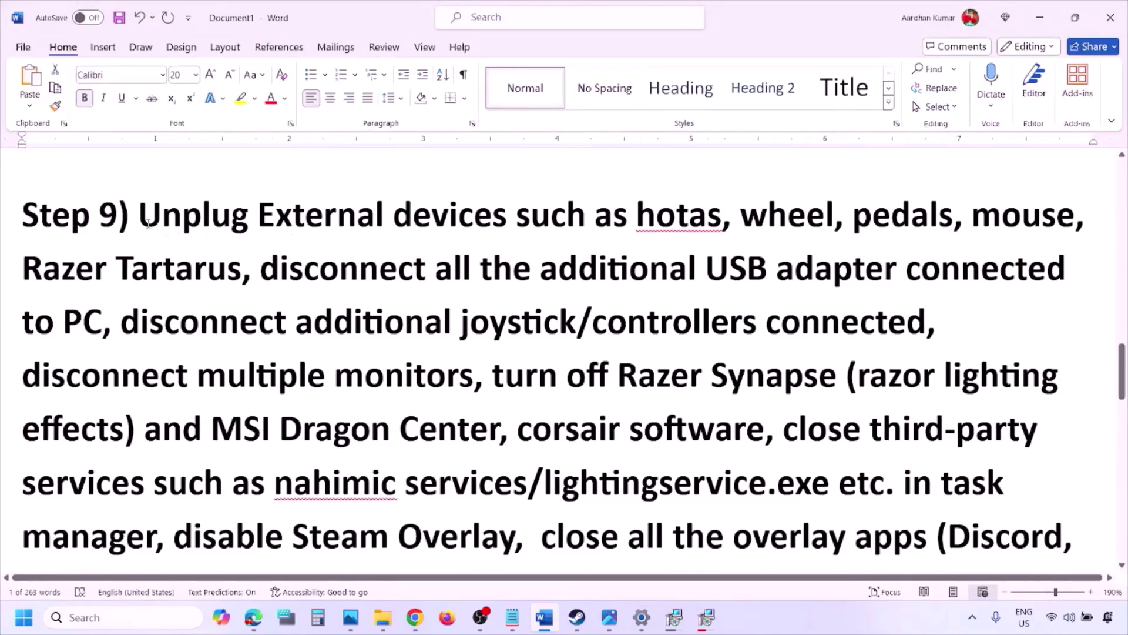
left_click_drag(139, 219, 902, 273)
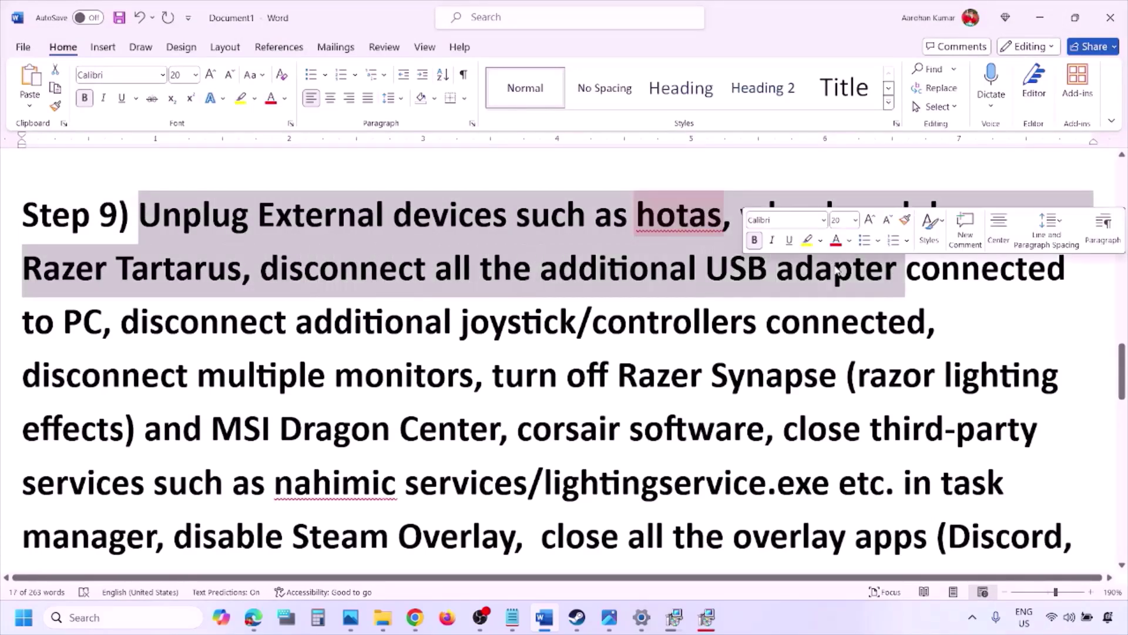
left_click(836, 266)
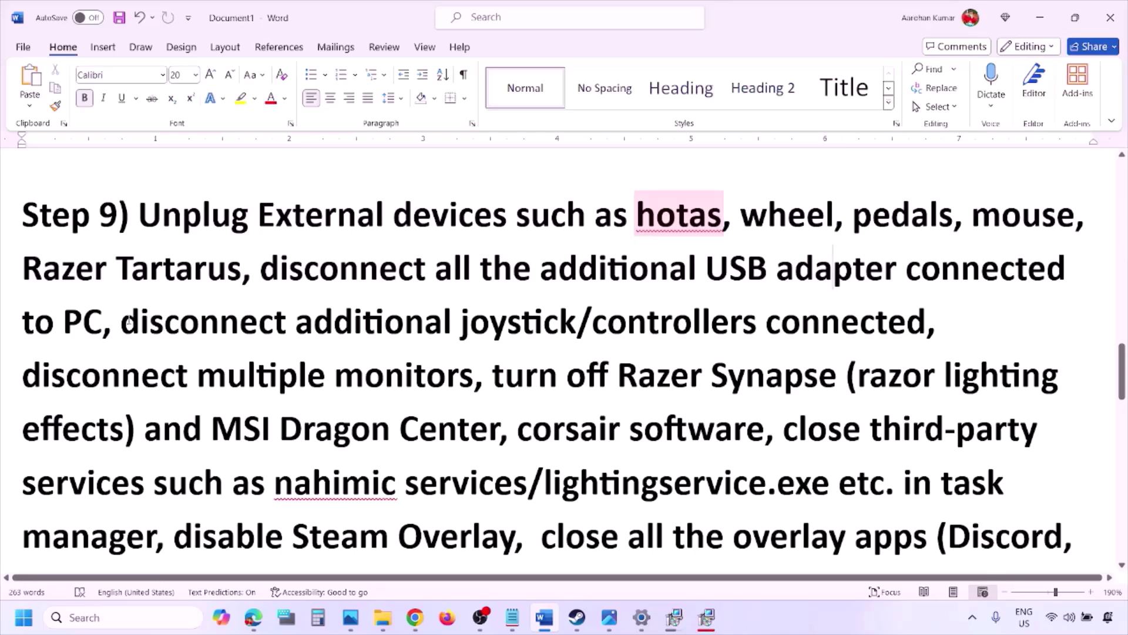
left_click_drag(128, 320, 784, 332)
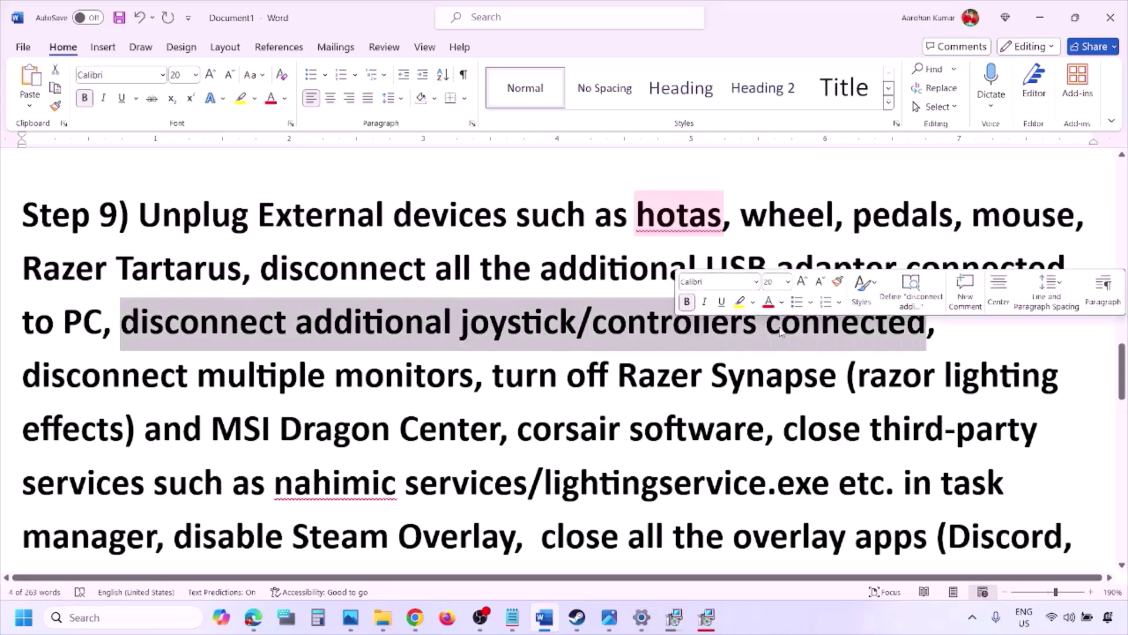
left_click(751, 323)
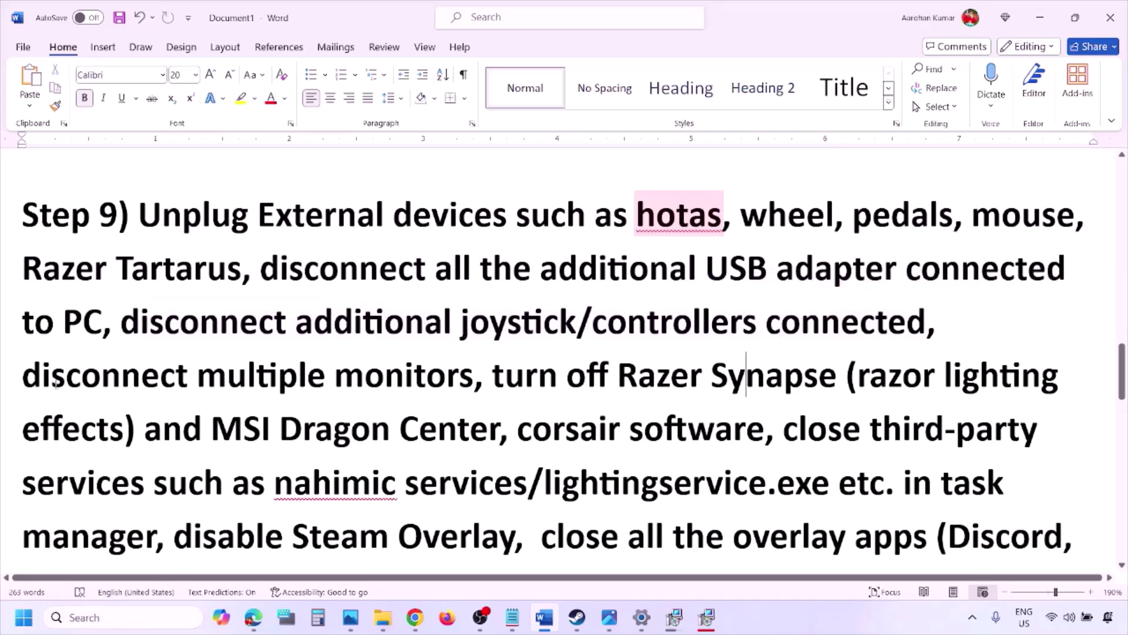
Highlight the Step 9 advice on multiple monitors, lighting software, third-party services and the Steam Overlay, and view the Steam screenshots
left_click_drag(39, 379, 412, 379)
scroll(468, 334, "down", 1)
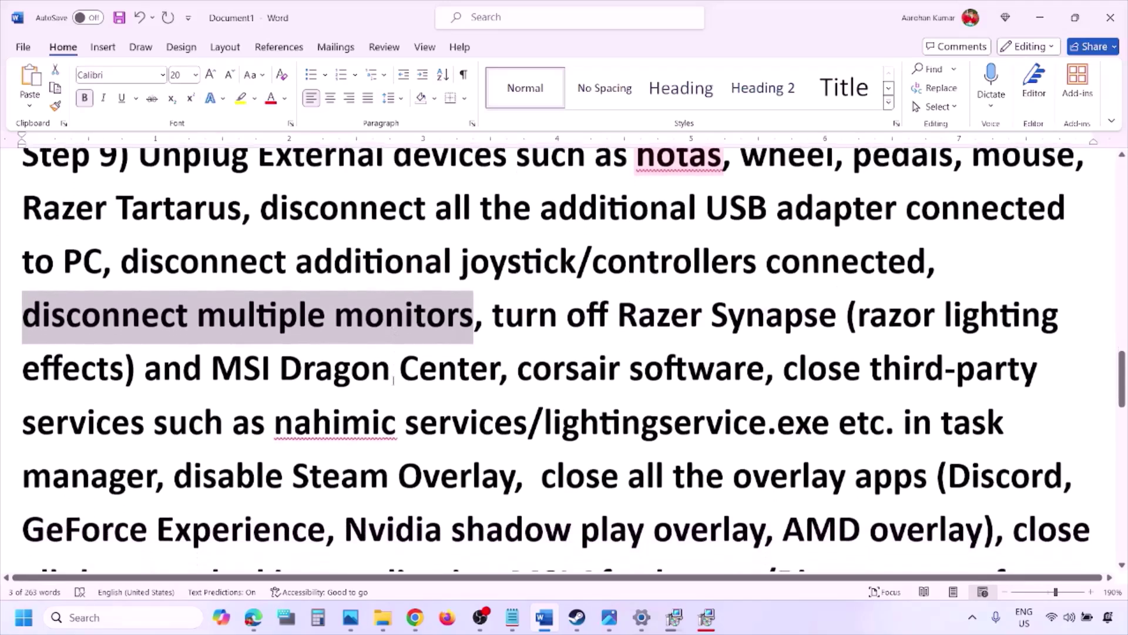
left_click_drag(493, 309, 156, 470)
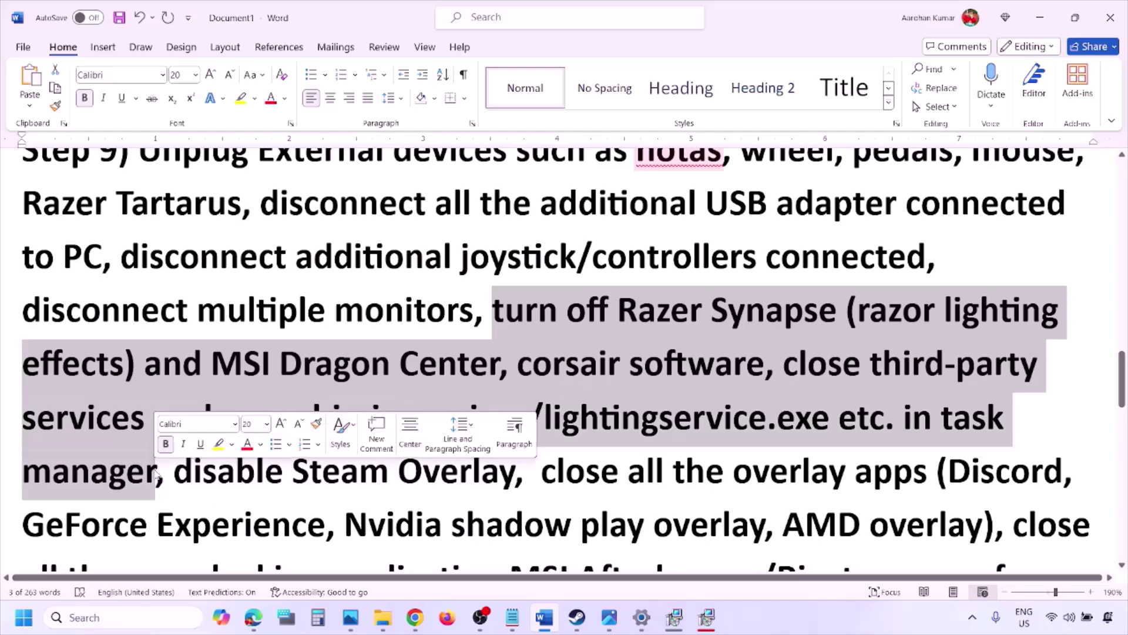
scroll(155, 464, "down", 1)
left_click_drag(175, 412, 515, 411)
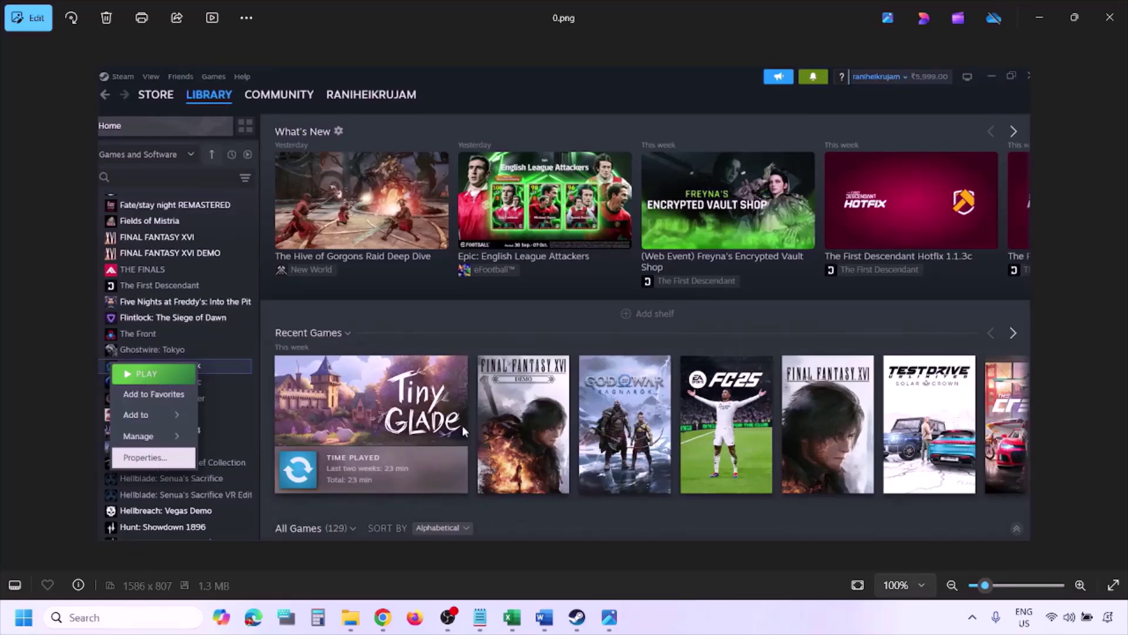
key("Right")
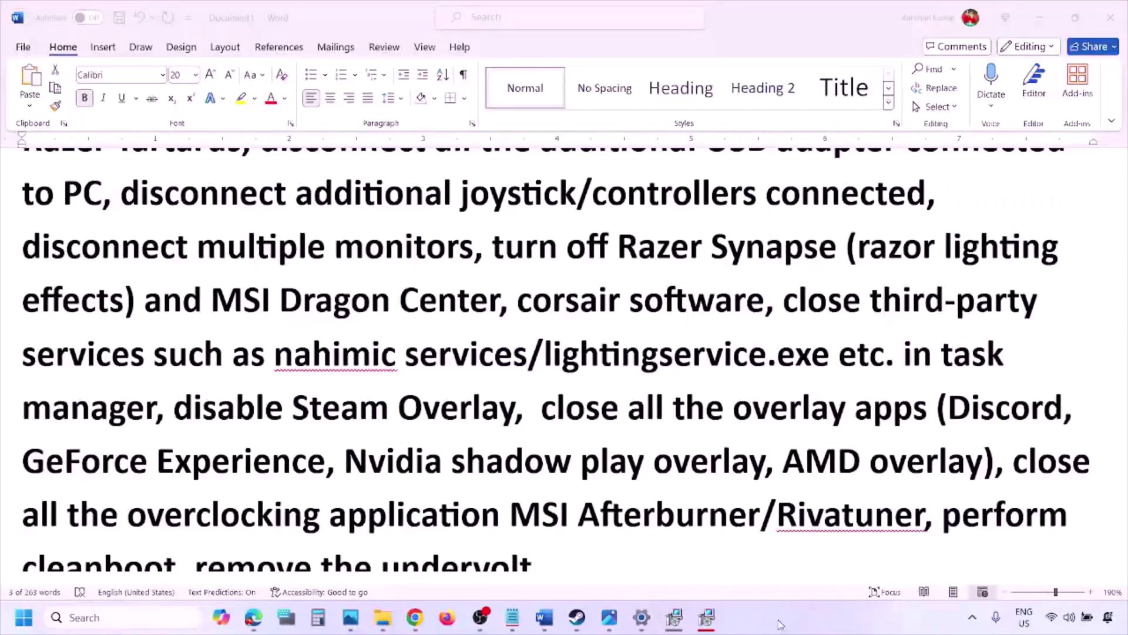
scroll(674, 468, "down", 2)
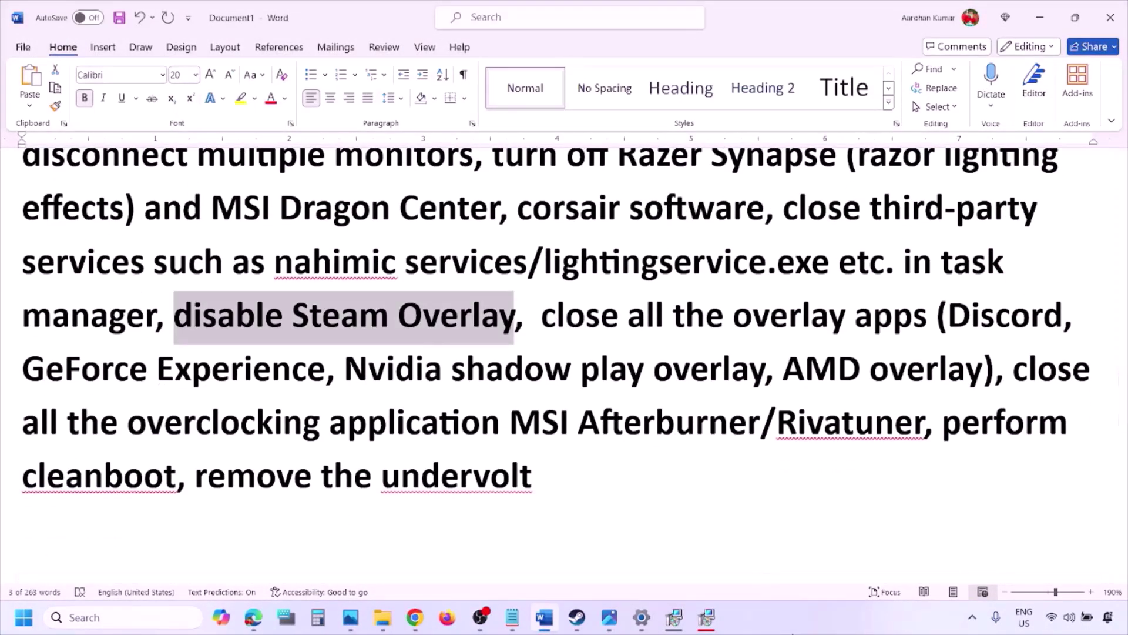
Switch to Discord and turn off its in-game overlay, and turn off the in-game overlay in GeForce Experience
left_click(790, 631)
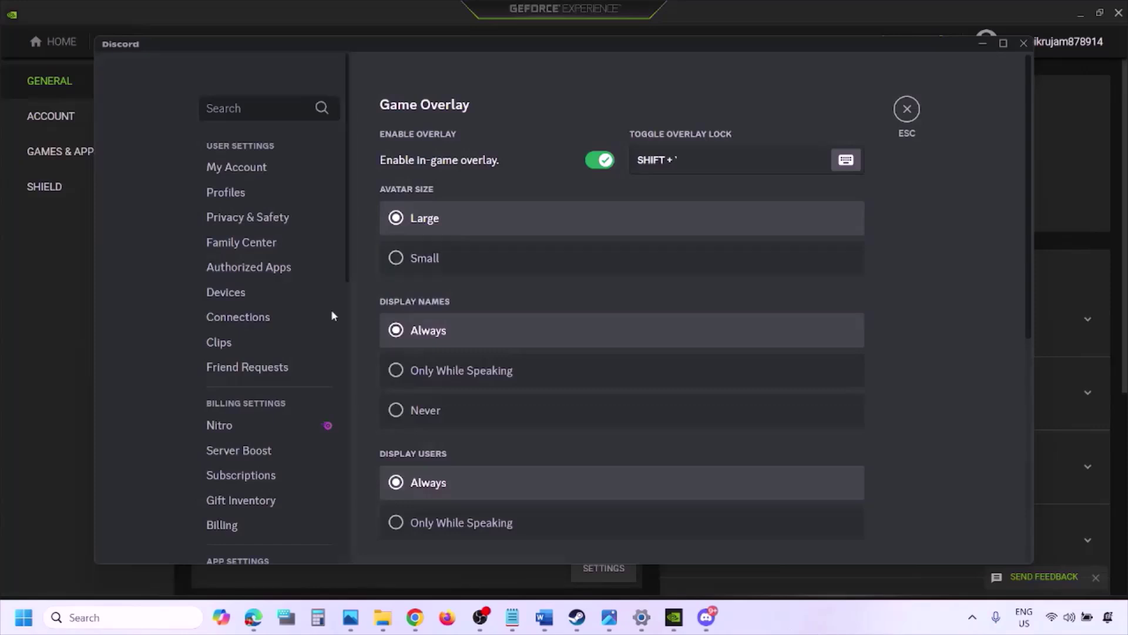
scroll(277, 317, "down", 10)
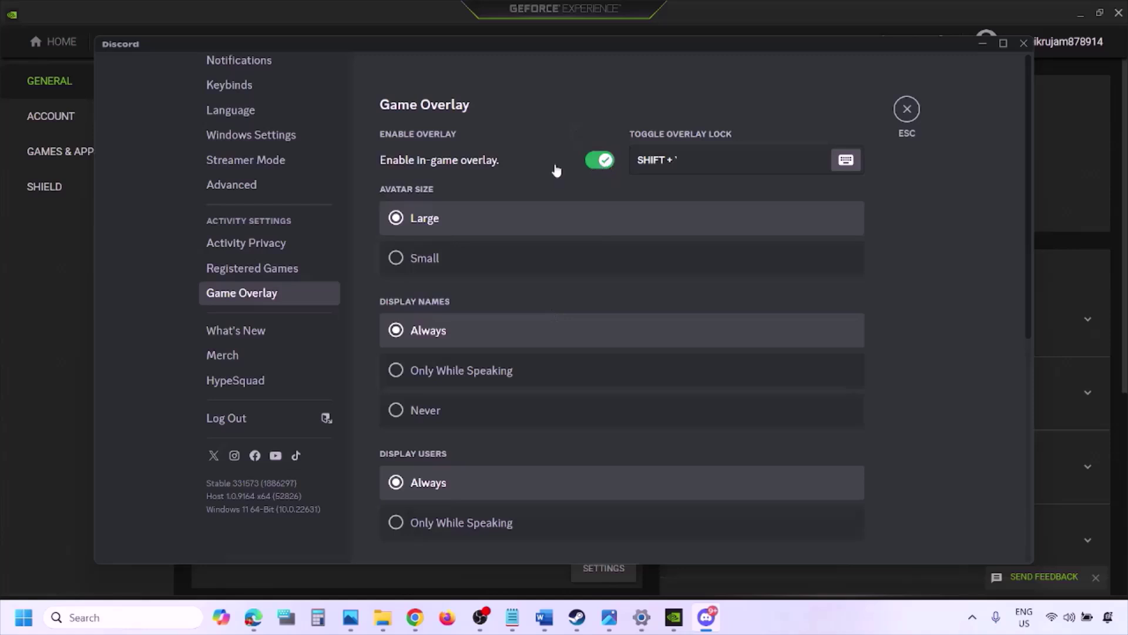
left_click(600, 161)
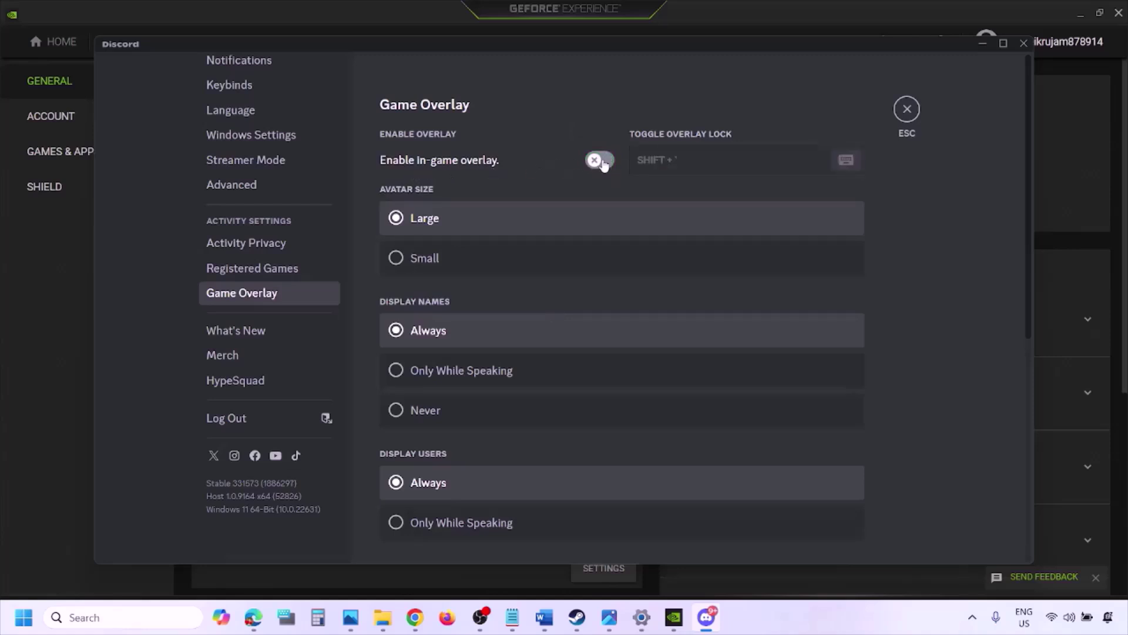
left_click(677, 620)
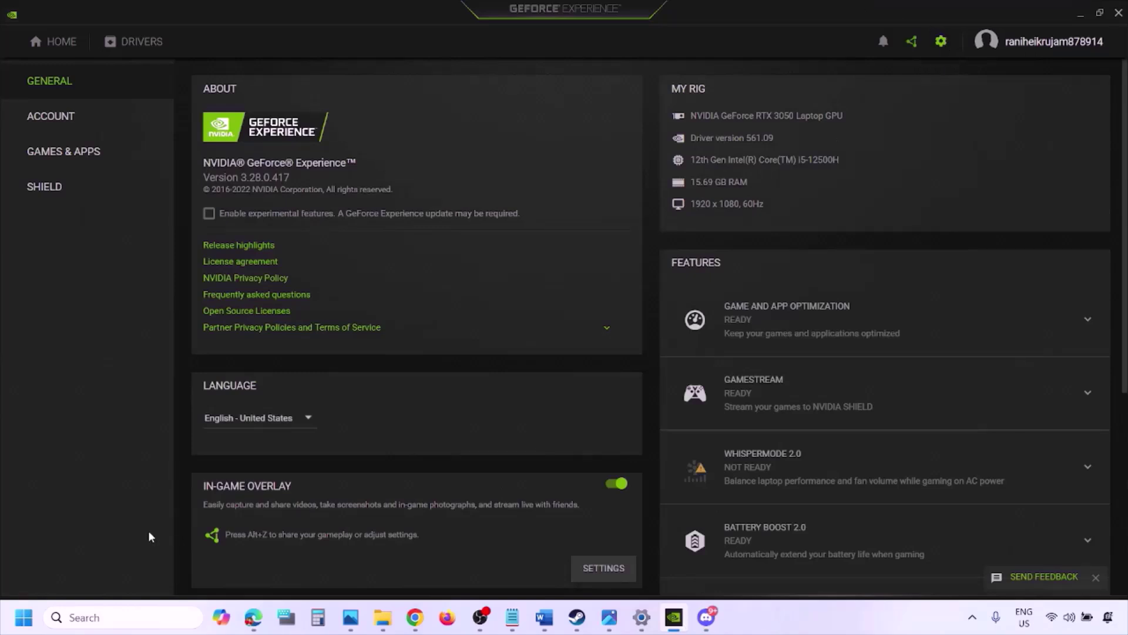
left_click(615, 485)
Return to the Word document and highlight the advice "close all the overlay apps"
left_click(544, 619)
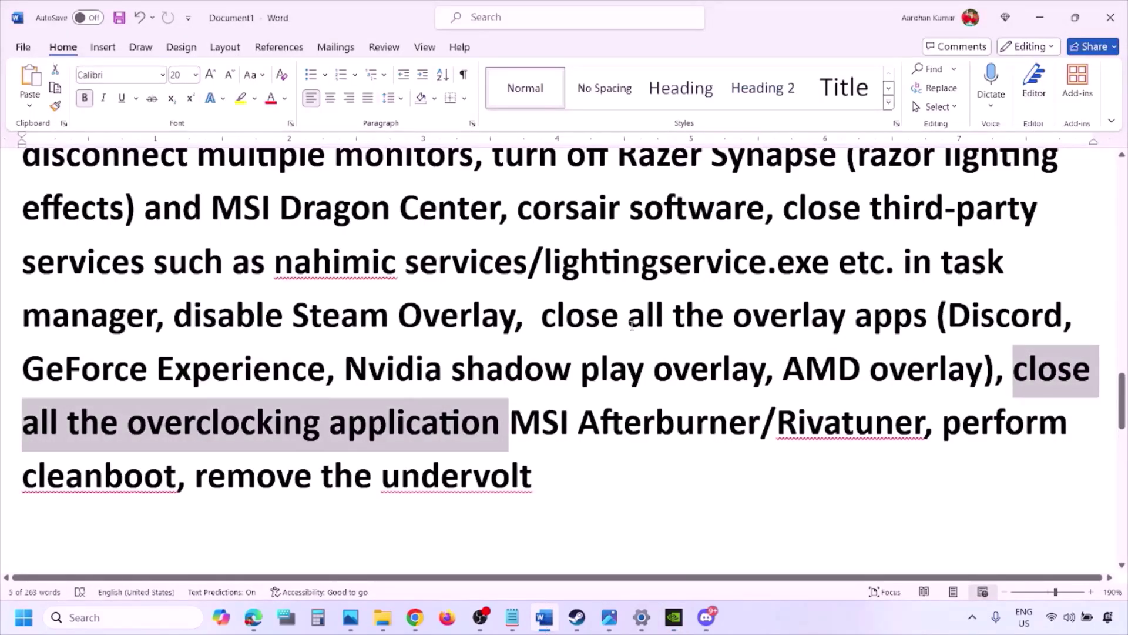
scroll(576, 344, "up", 2)
scroll(576, 344, "down", 1)
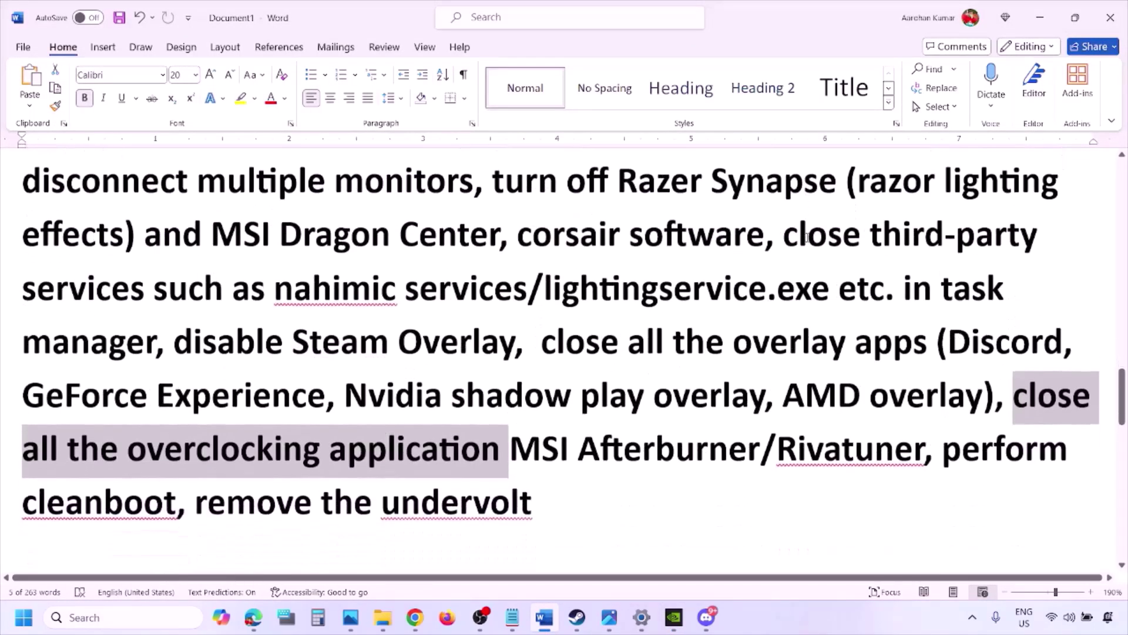
left_click_drag(557, 343, 881, 352)
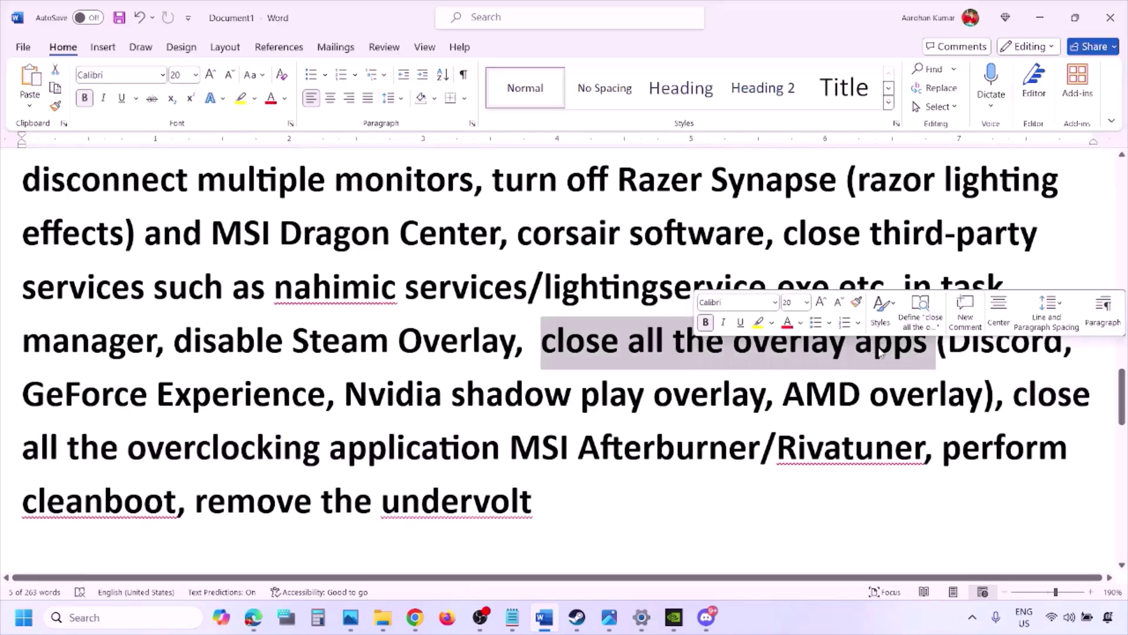
left_click(620, 344)
left_click_drag(543, 342, 934, 348)
Quit Discord, NVIDIA GeForce Experience and G HUB among the hidden background apps
left_click(973, 618)
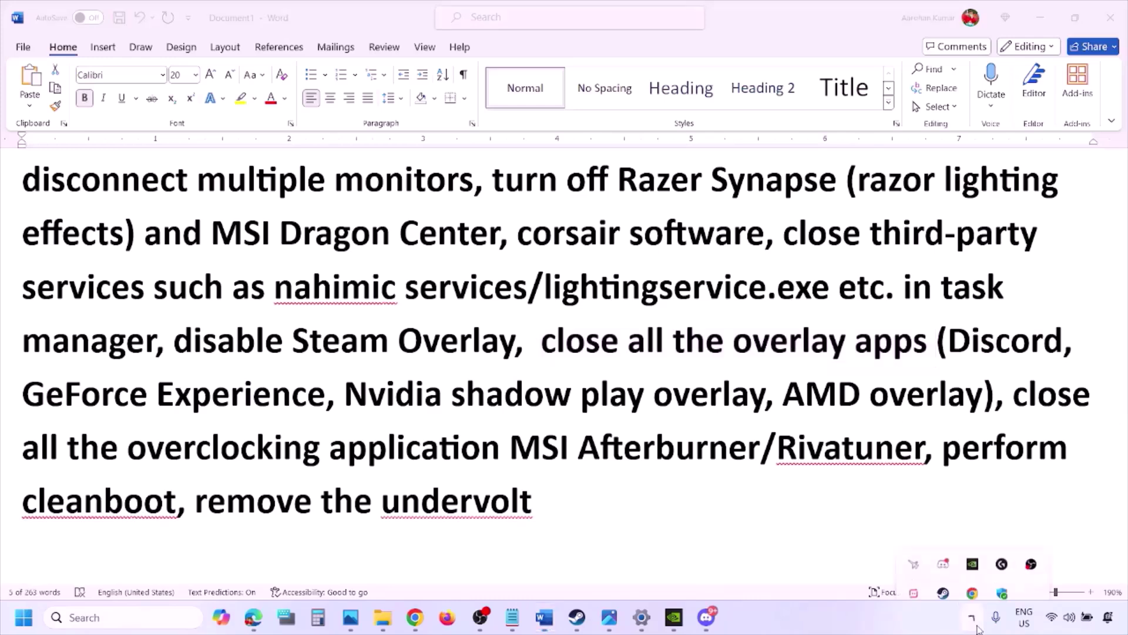
right_click(945, 545)
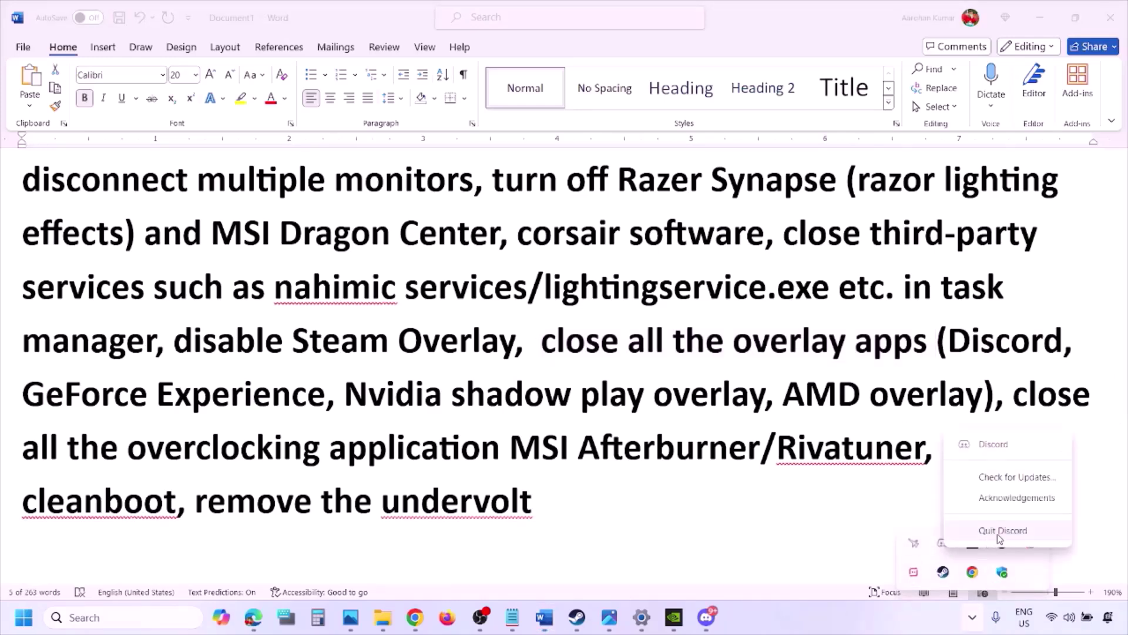
left_click(1002, 530)
right_click(948, 550)
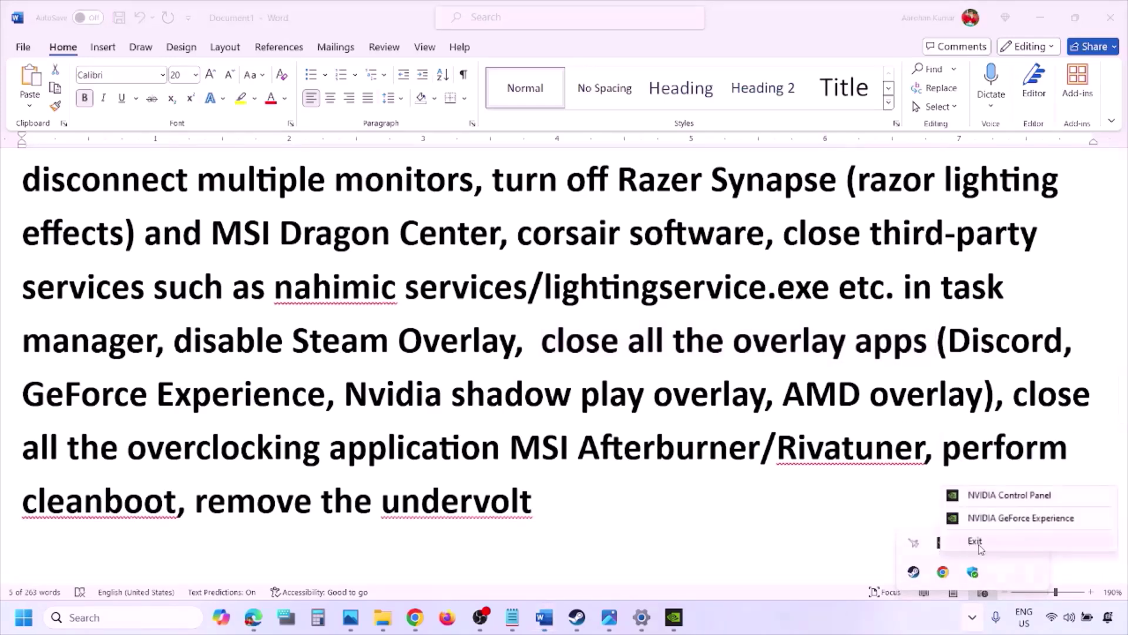
left_click(981, 545)
right_click(944, 542)
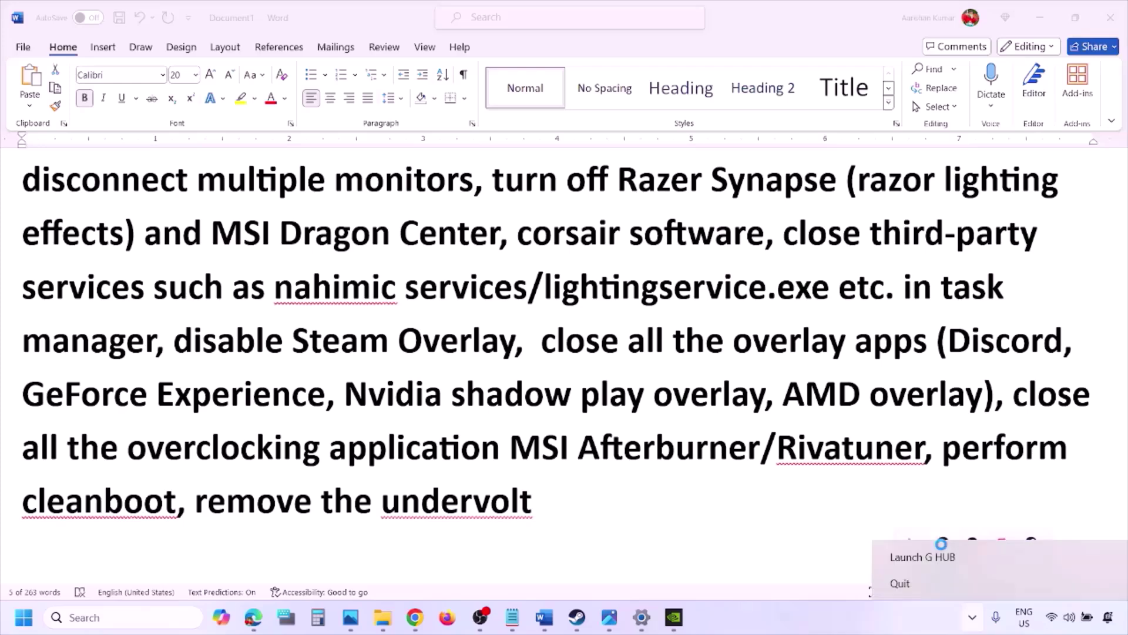
left_click(933, 584)
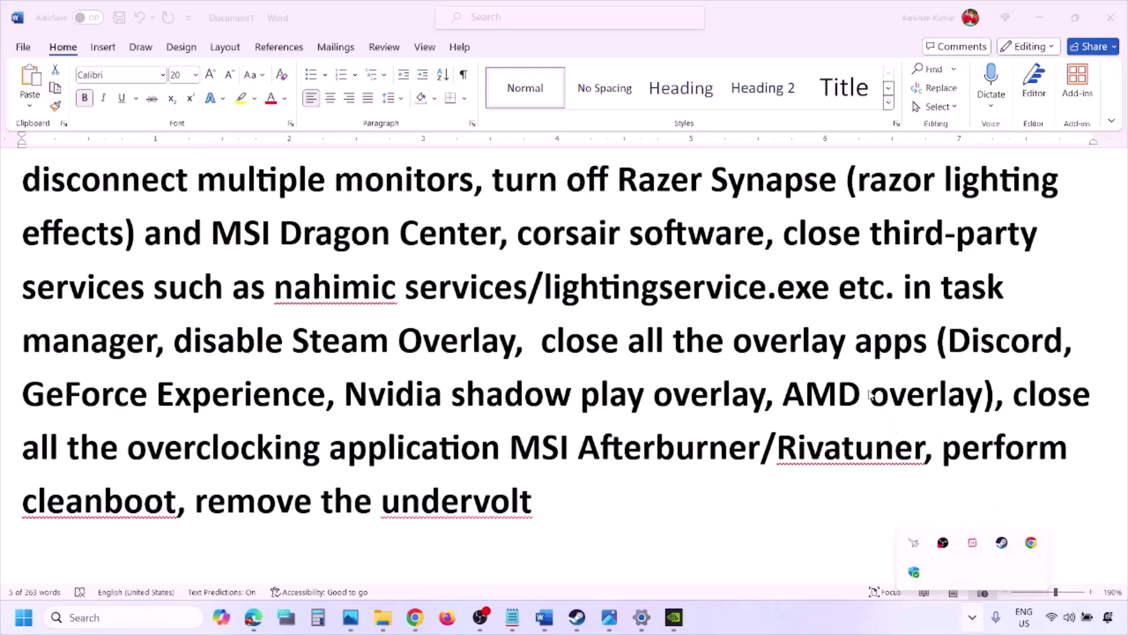
Highlight "close all the overlay apps" again and quit the pink-icon background app listed before Steam
left_click_drag(541, 342, 936, 344)
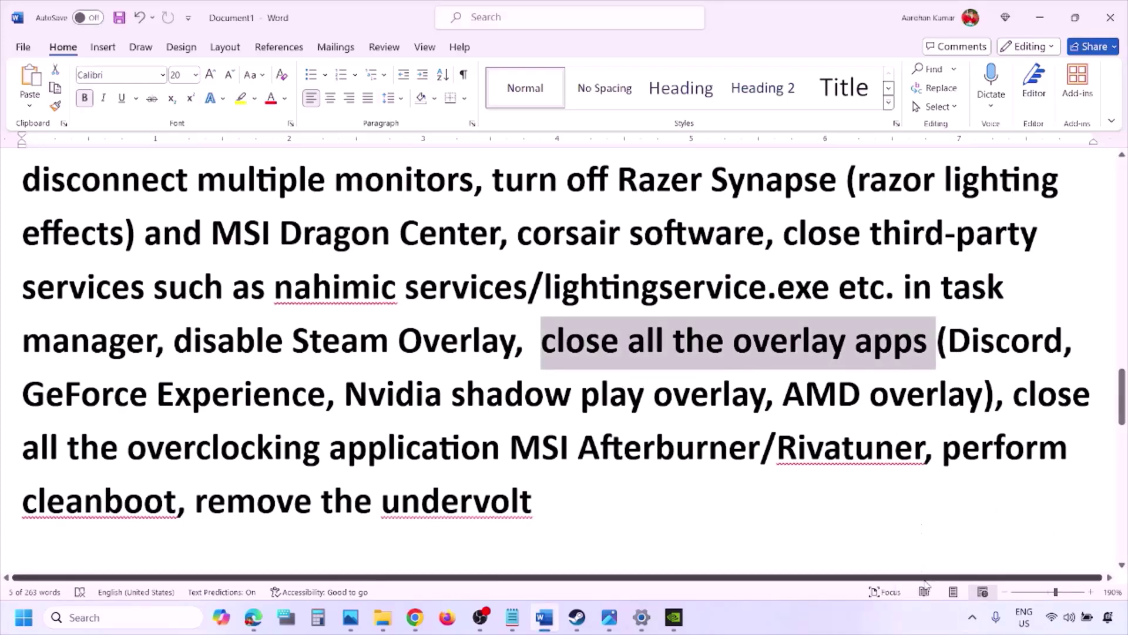
left_click(972, 617)
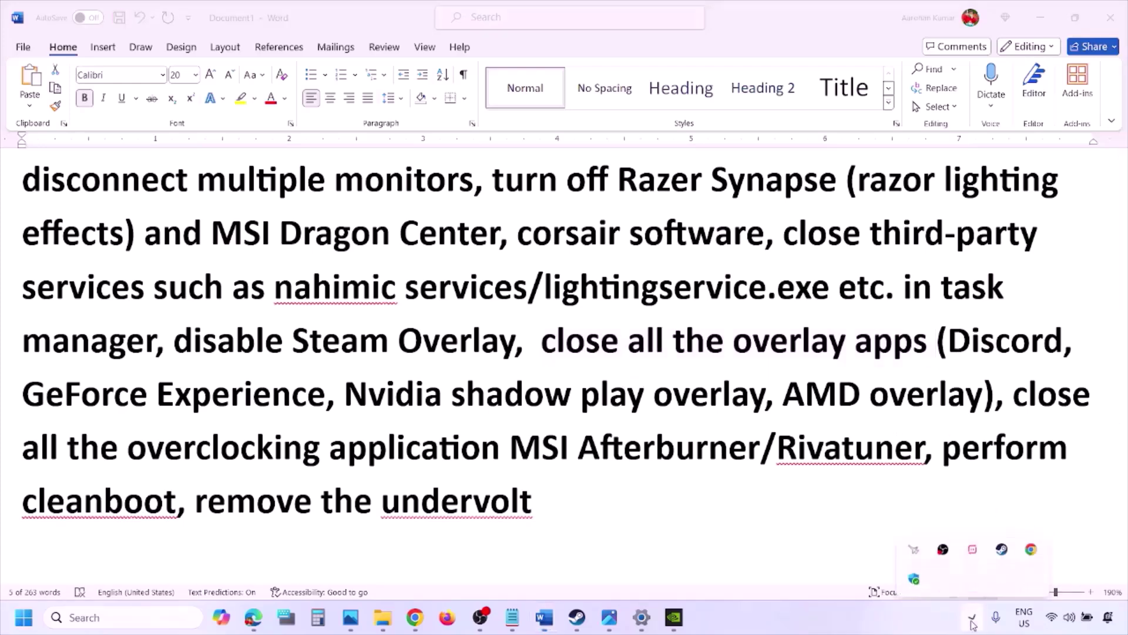
right_click(972, 544)
left_click(999, 535)
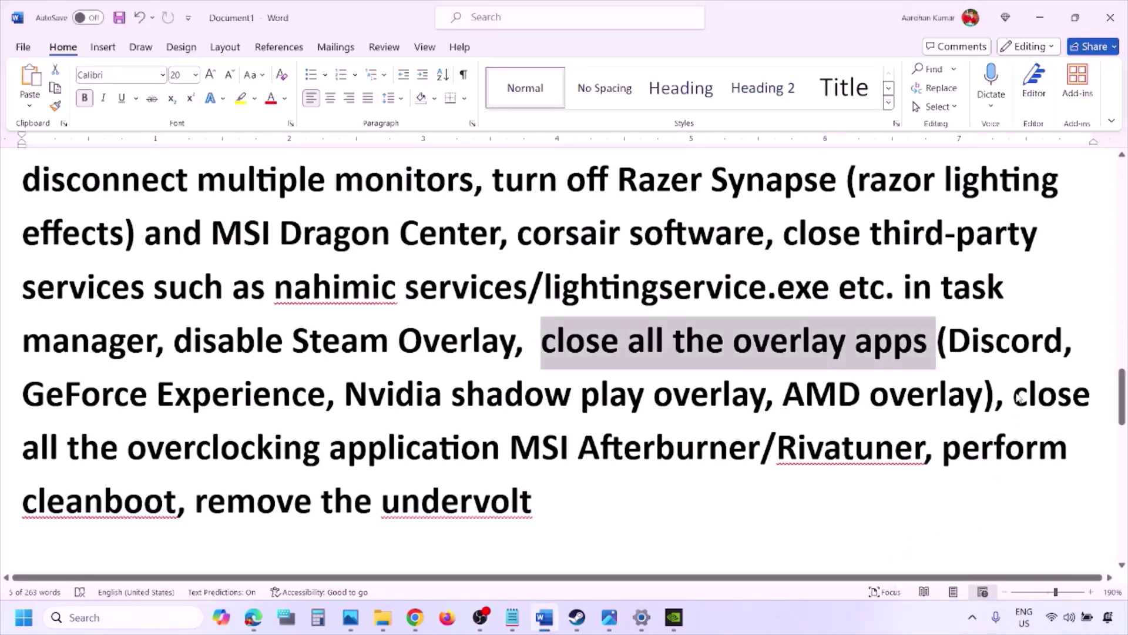
Highlight the advice on closing all overclocking applications and close MSI Afterburner running in the background
left_click_drag(1014, 395, 541, 450)
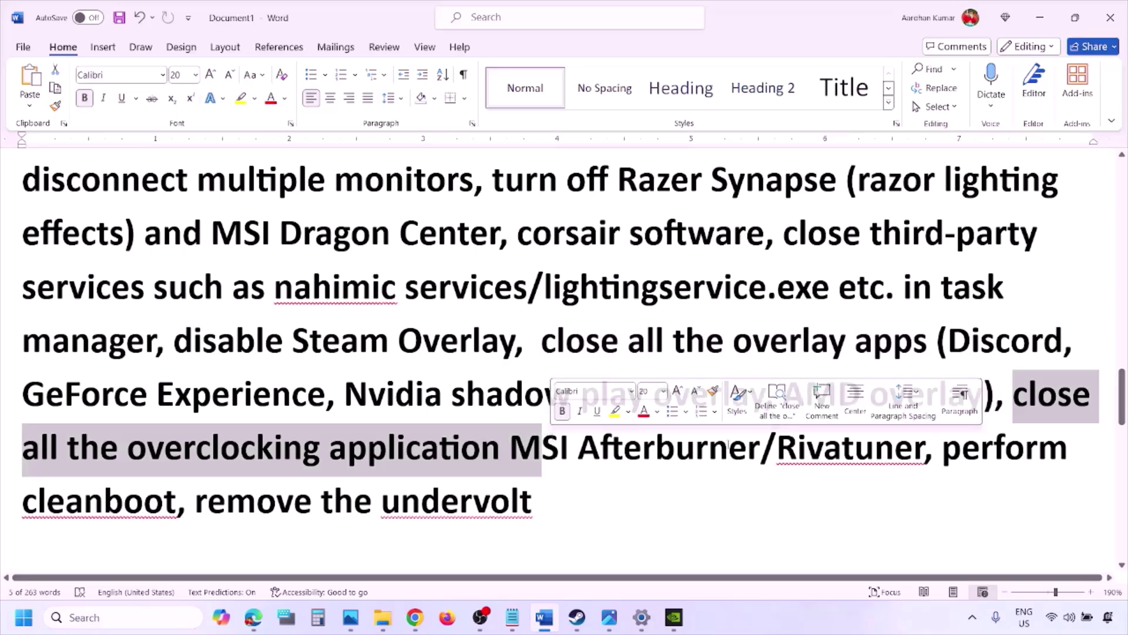
left_click(974, 615)
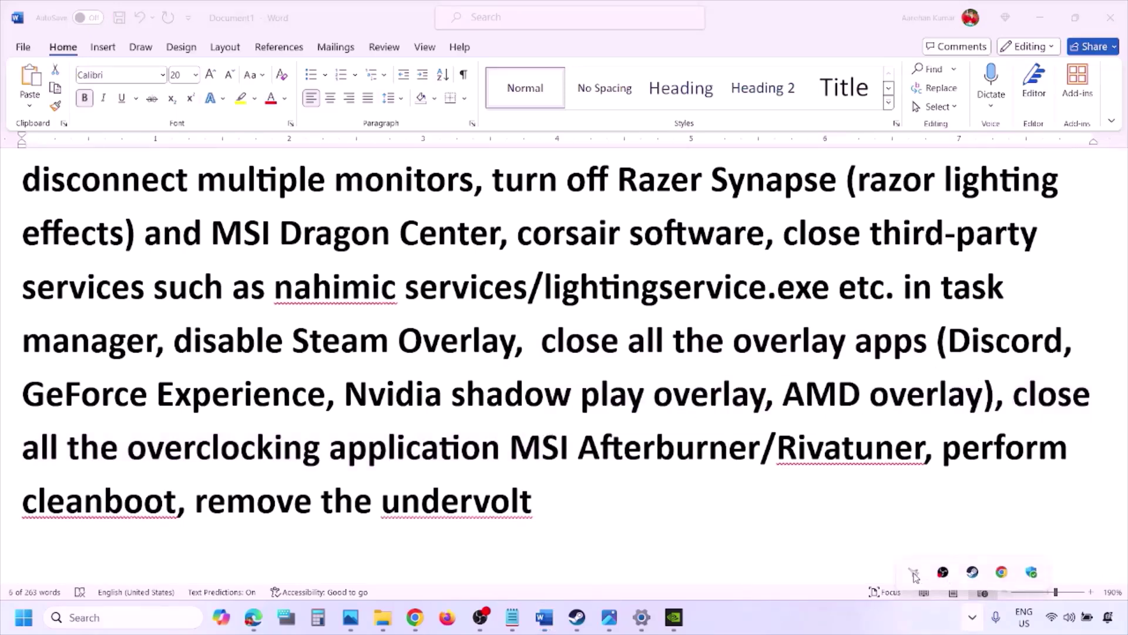
right_click(913, 573)
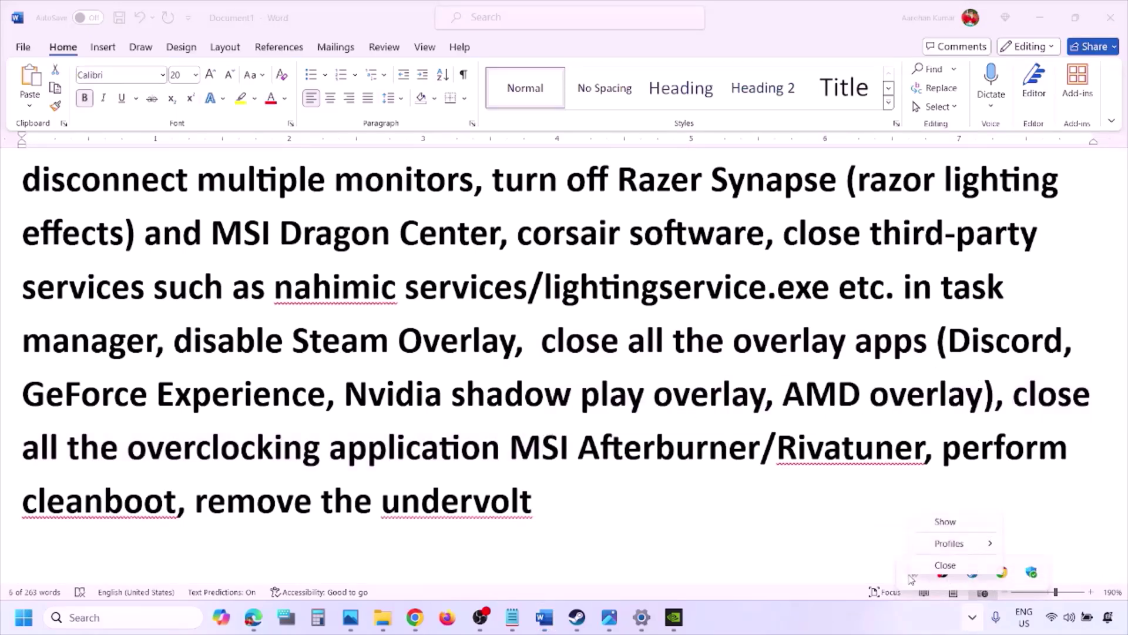
left_click(949, 565)
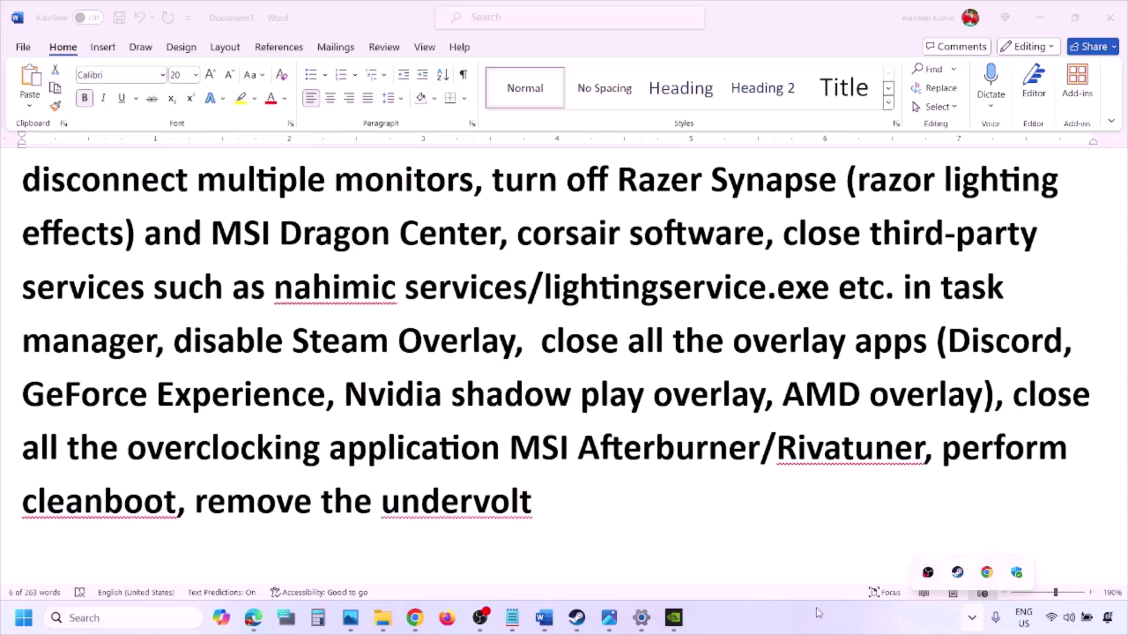
Highlight the advice on overclocking applications such as Rivatuner and on performing a clean boot
left_click_drag(1013, 394, 499, 448)
double_click(850, 448)
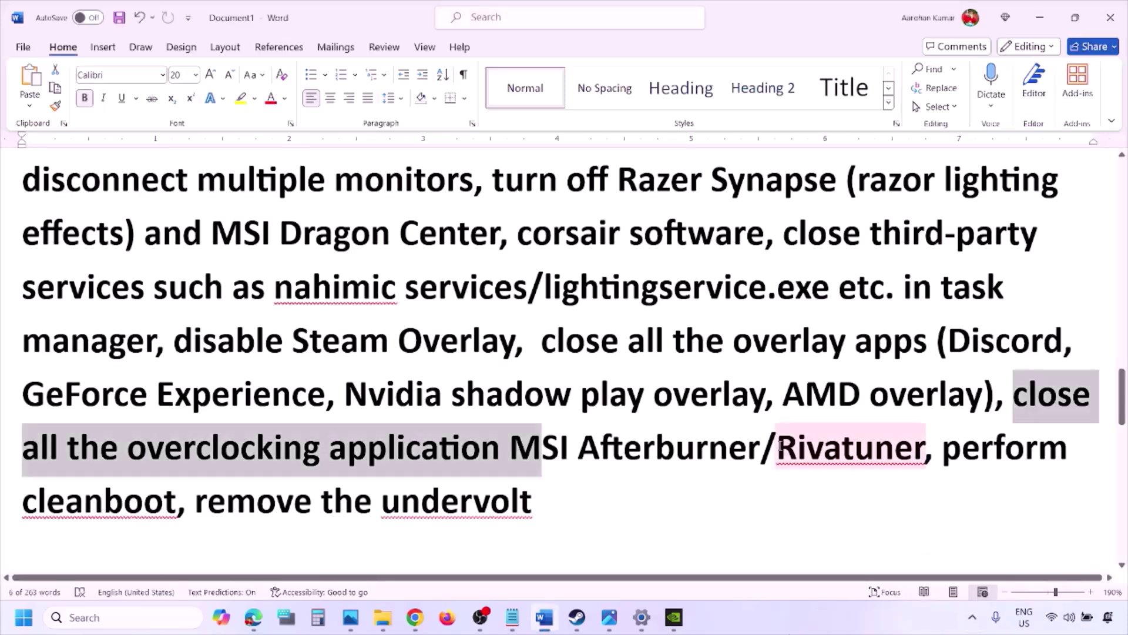
left_click_drag(879, 444, 1038, 447)
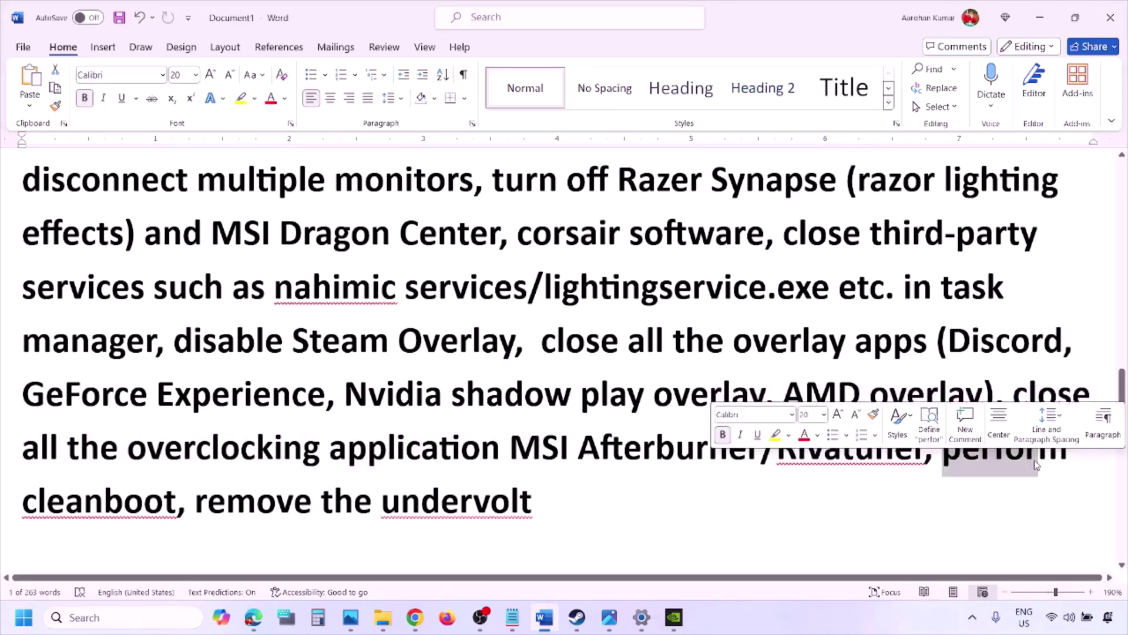
Search Windows for "system"
left_click(70, 611)
type("ystem")
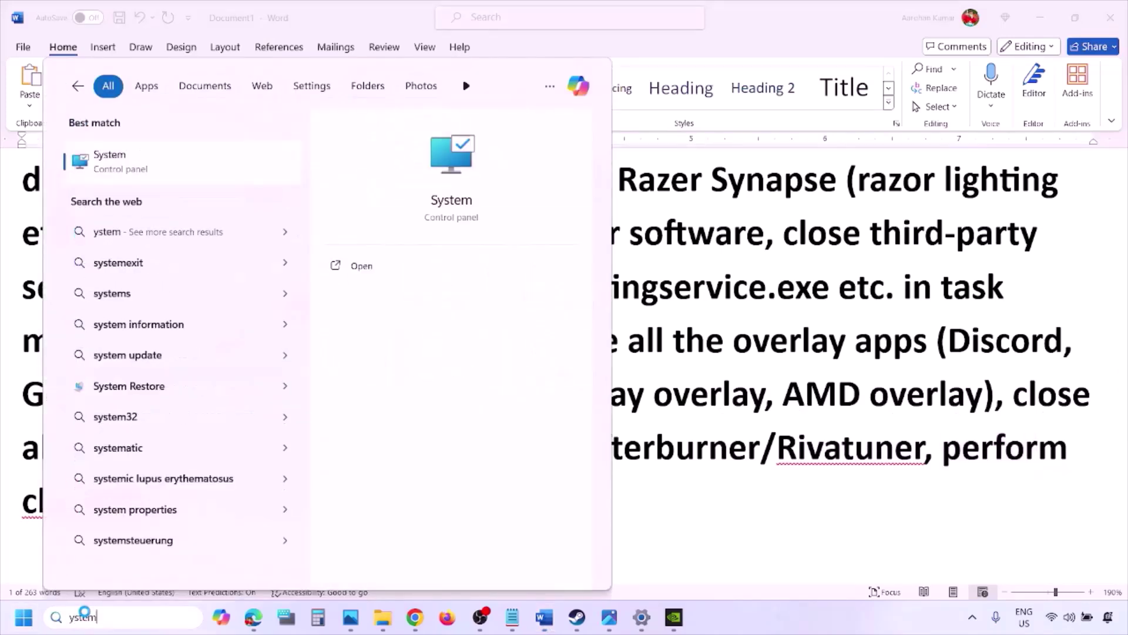
key("Home")
type("s")
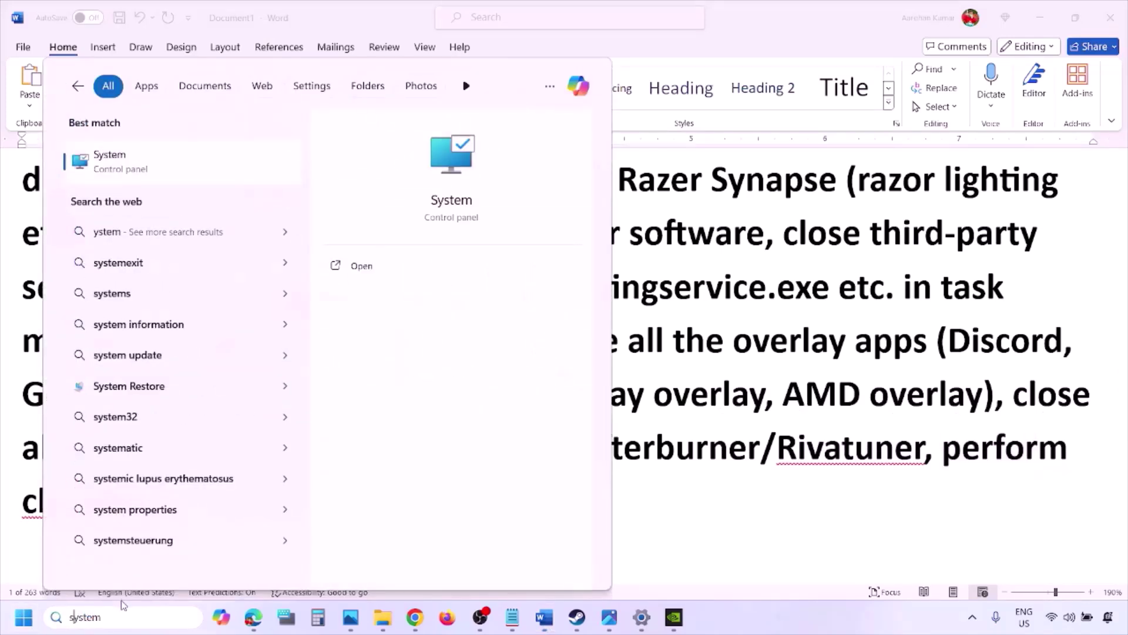